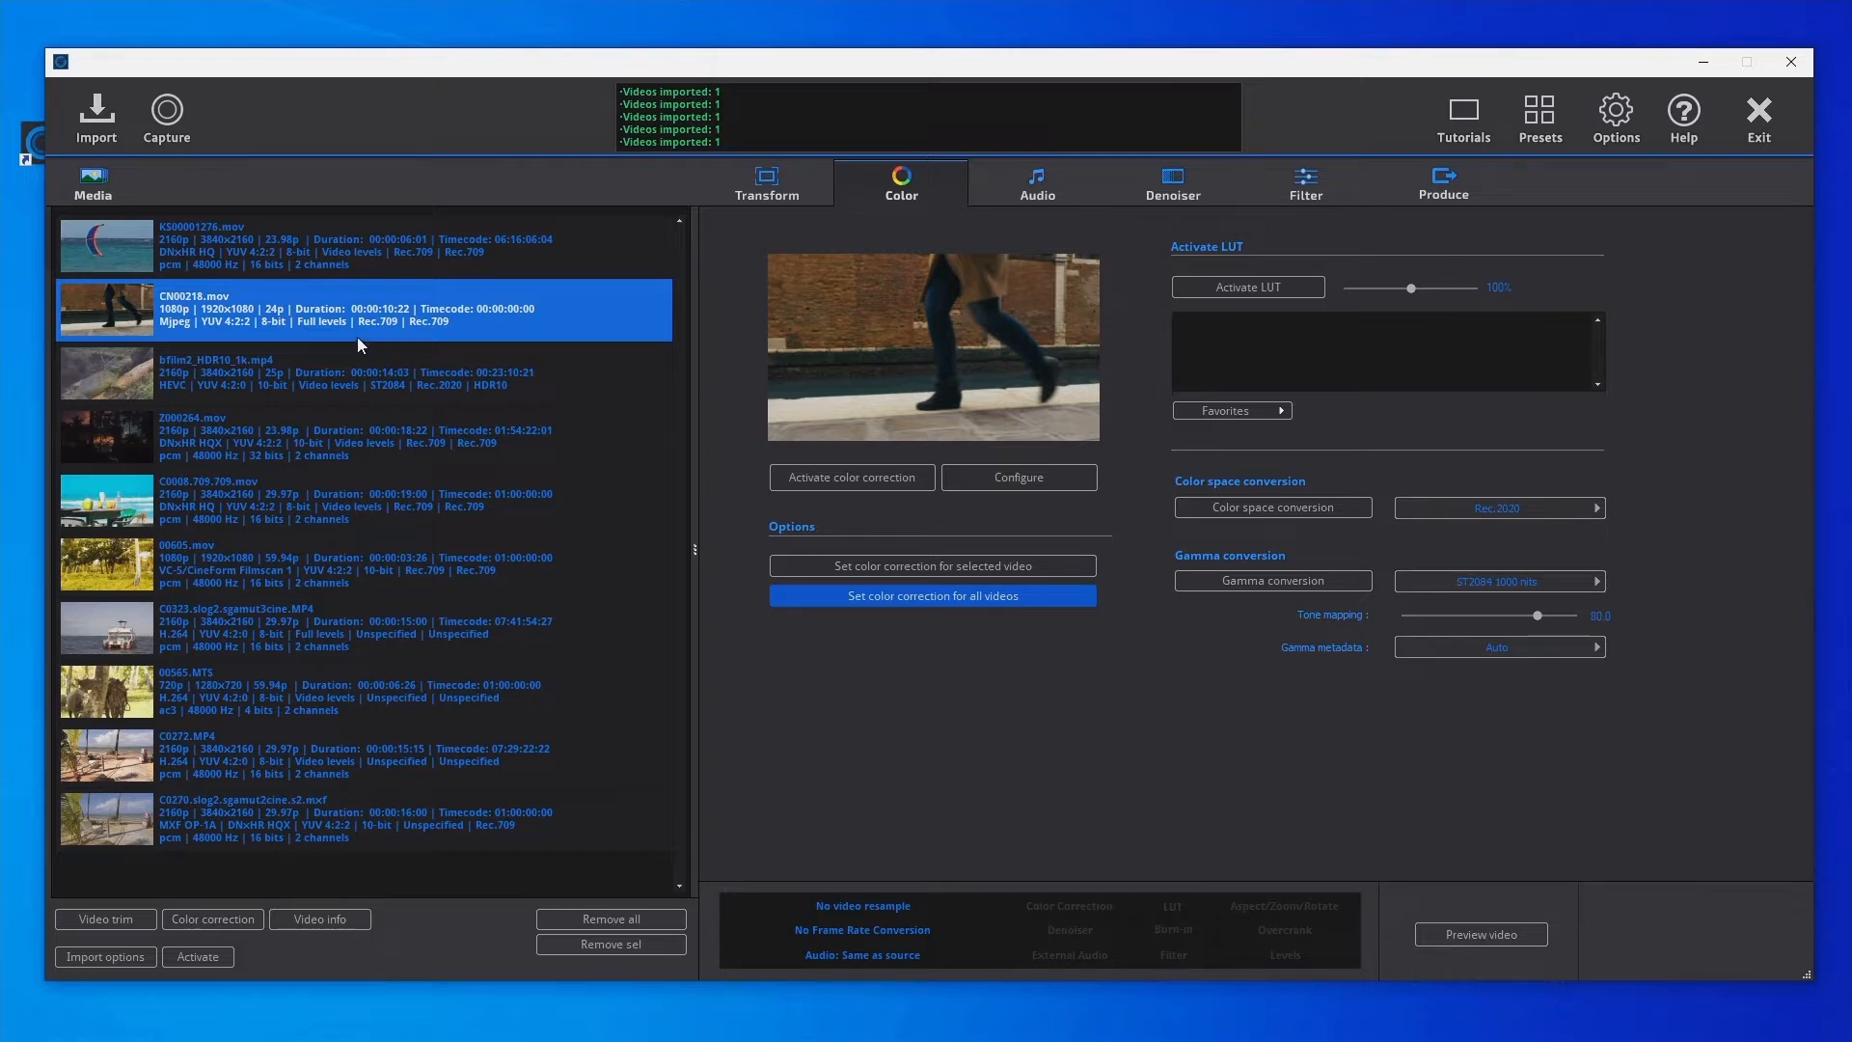
# Step: Select the C0272.MP4 clip and switch color correction to the selected video only and back to all videos
pyautogui.click(477, 380)
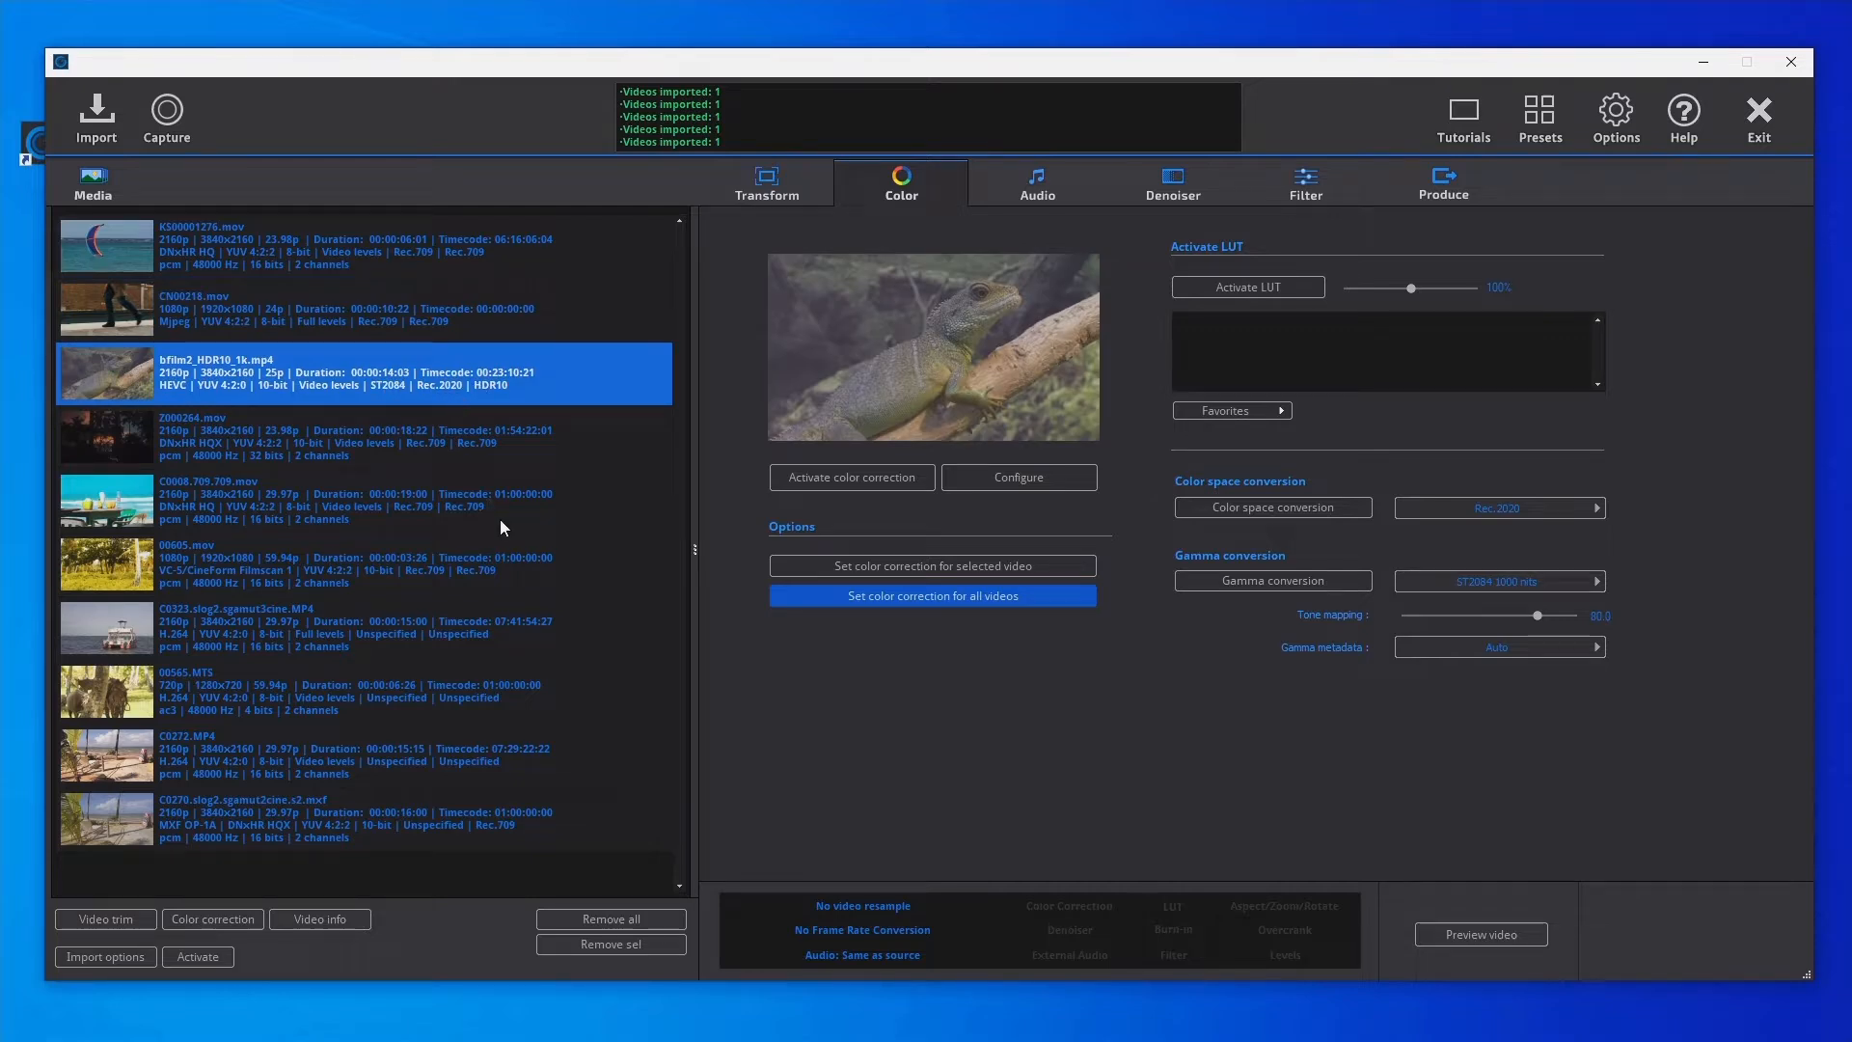
pyautogui.click(470, 767)
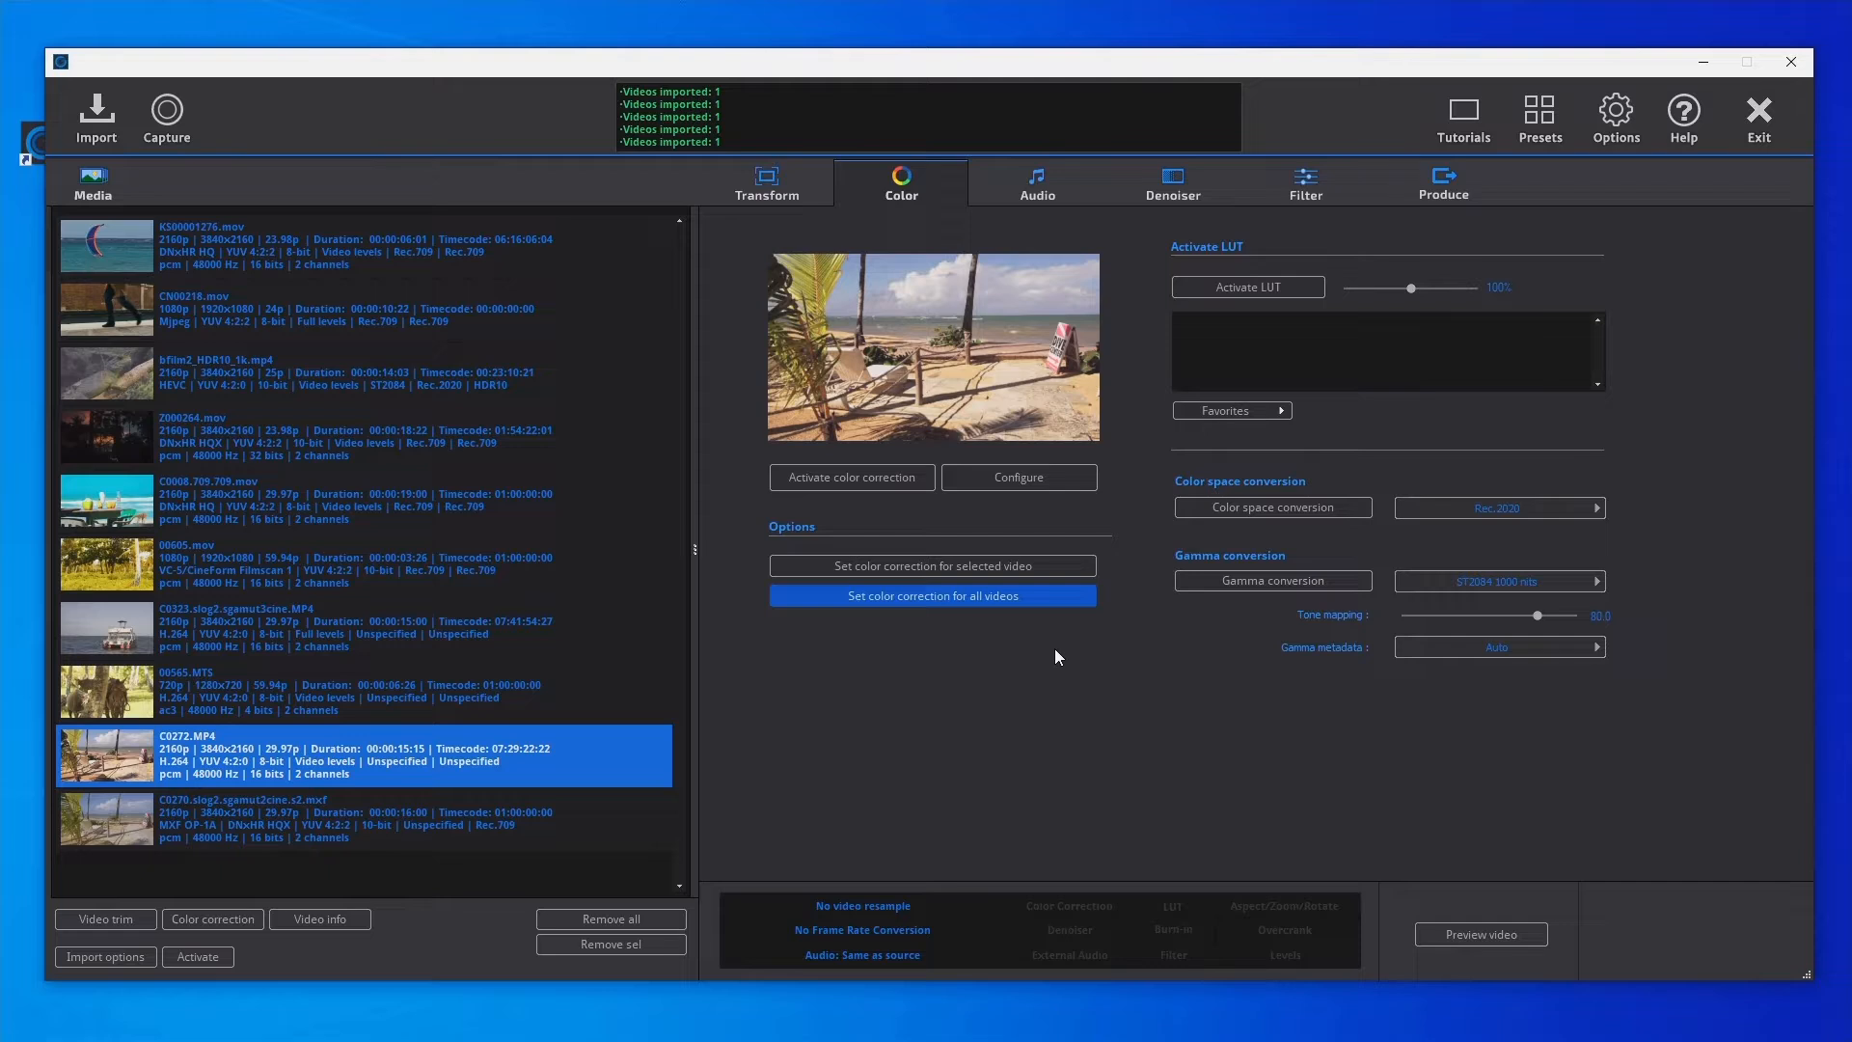
pyautogui.click(1036, 600)
pyautogui.click(1084, 567)
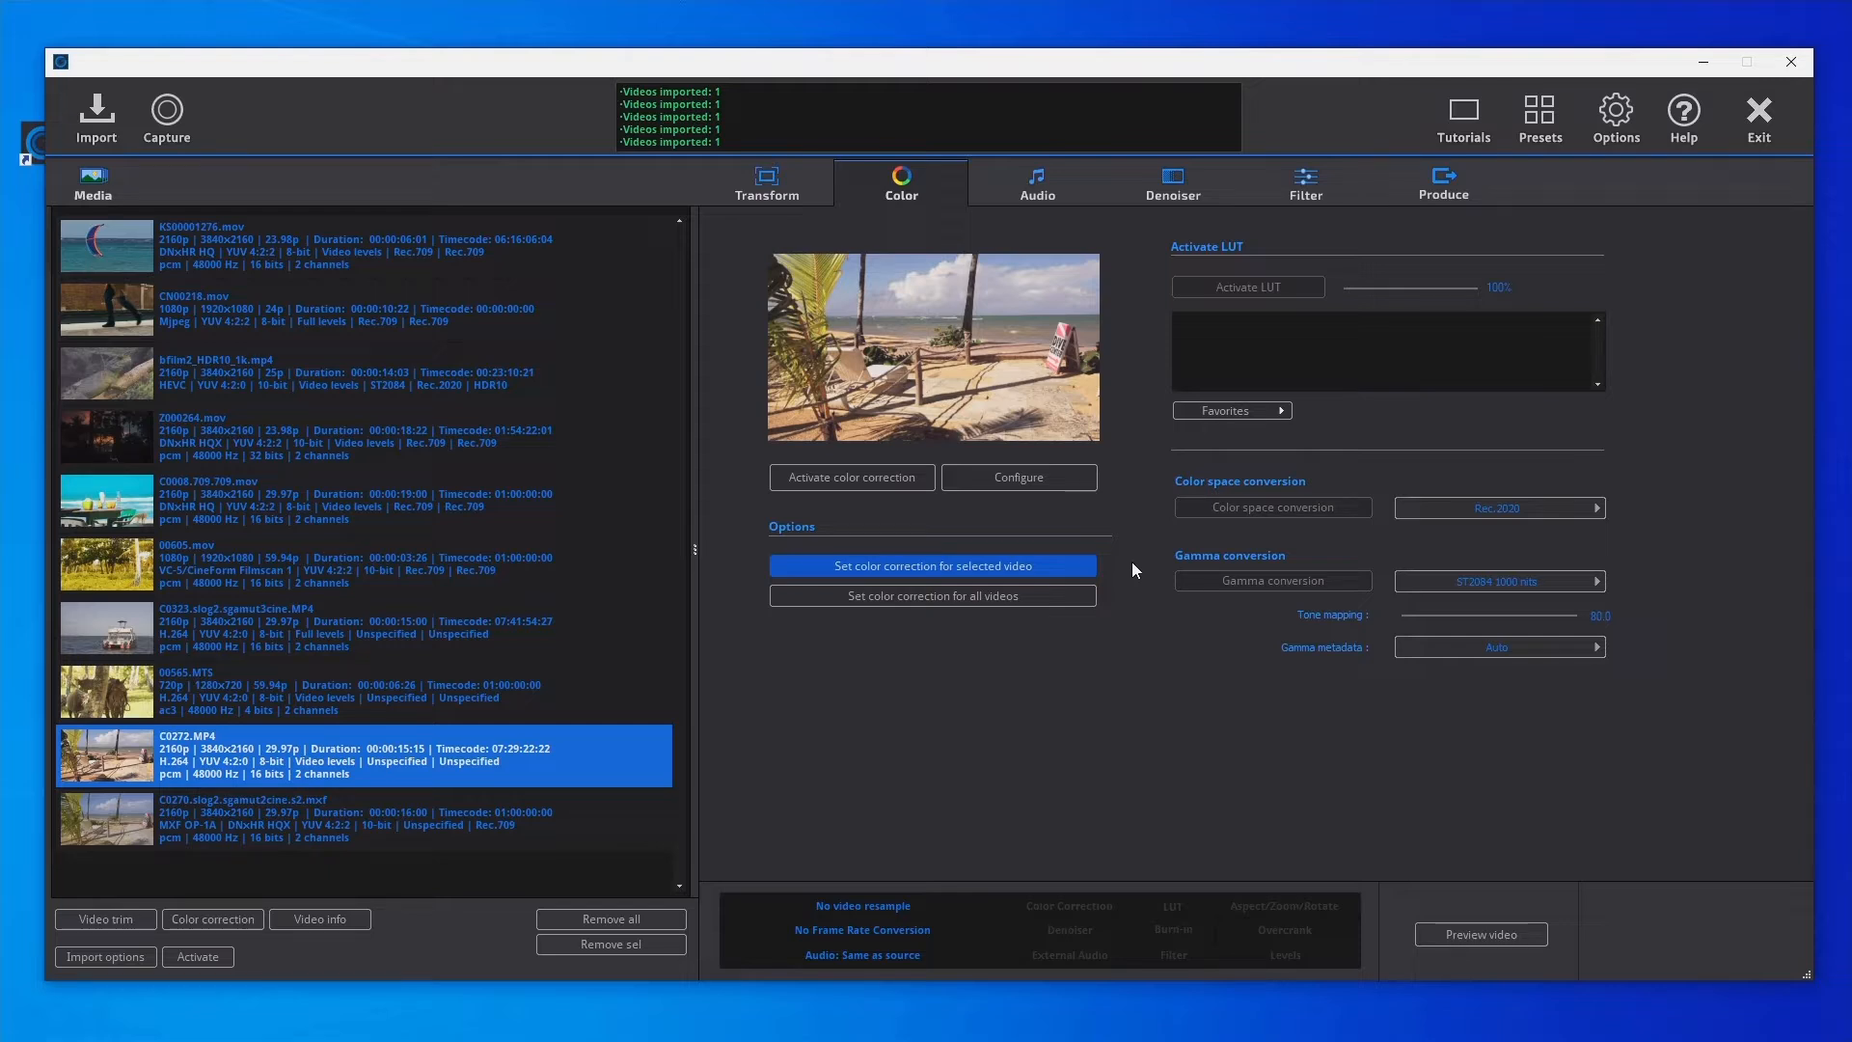
pyautogui.click(1066, 596)
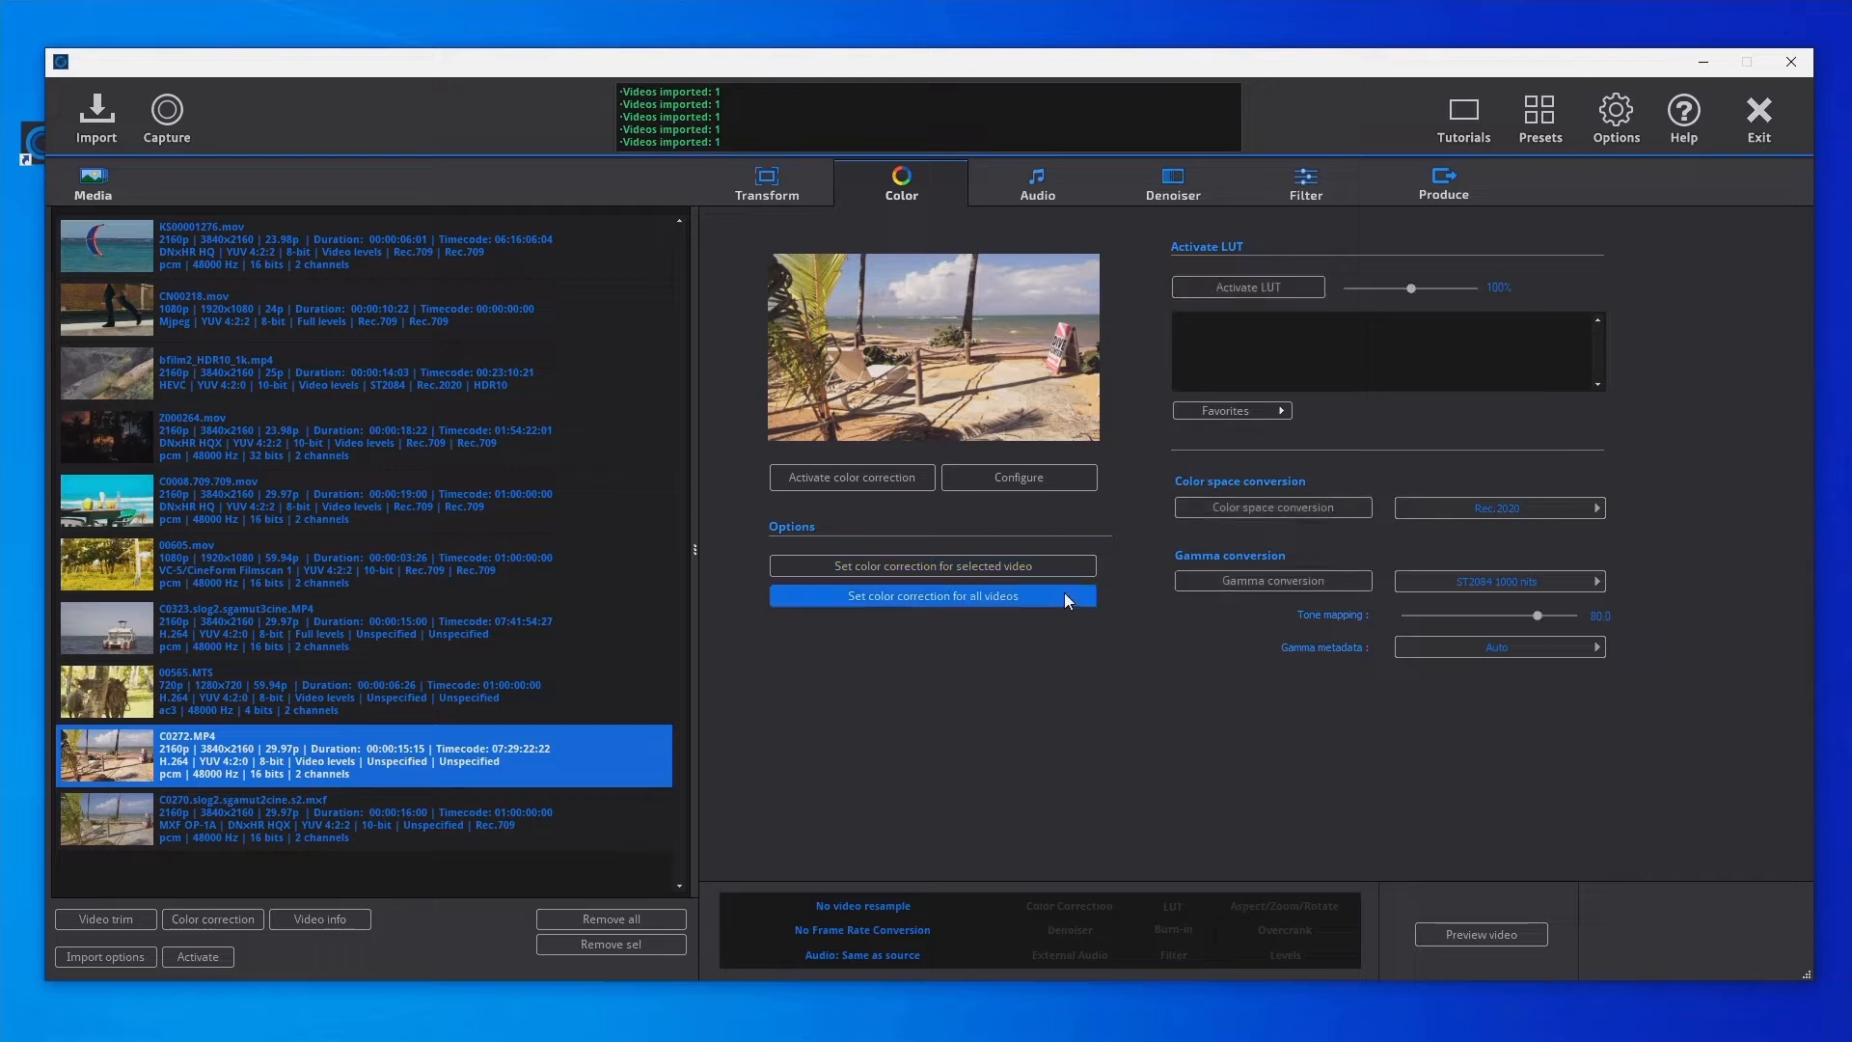
# Step: Load the FujiFilm 35x LUT from the favorites and switch the LUT on and back off
pyautogui.click(1283, 411)
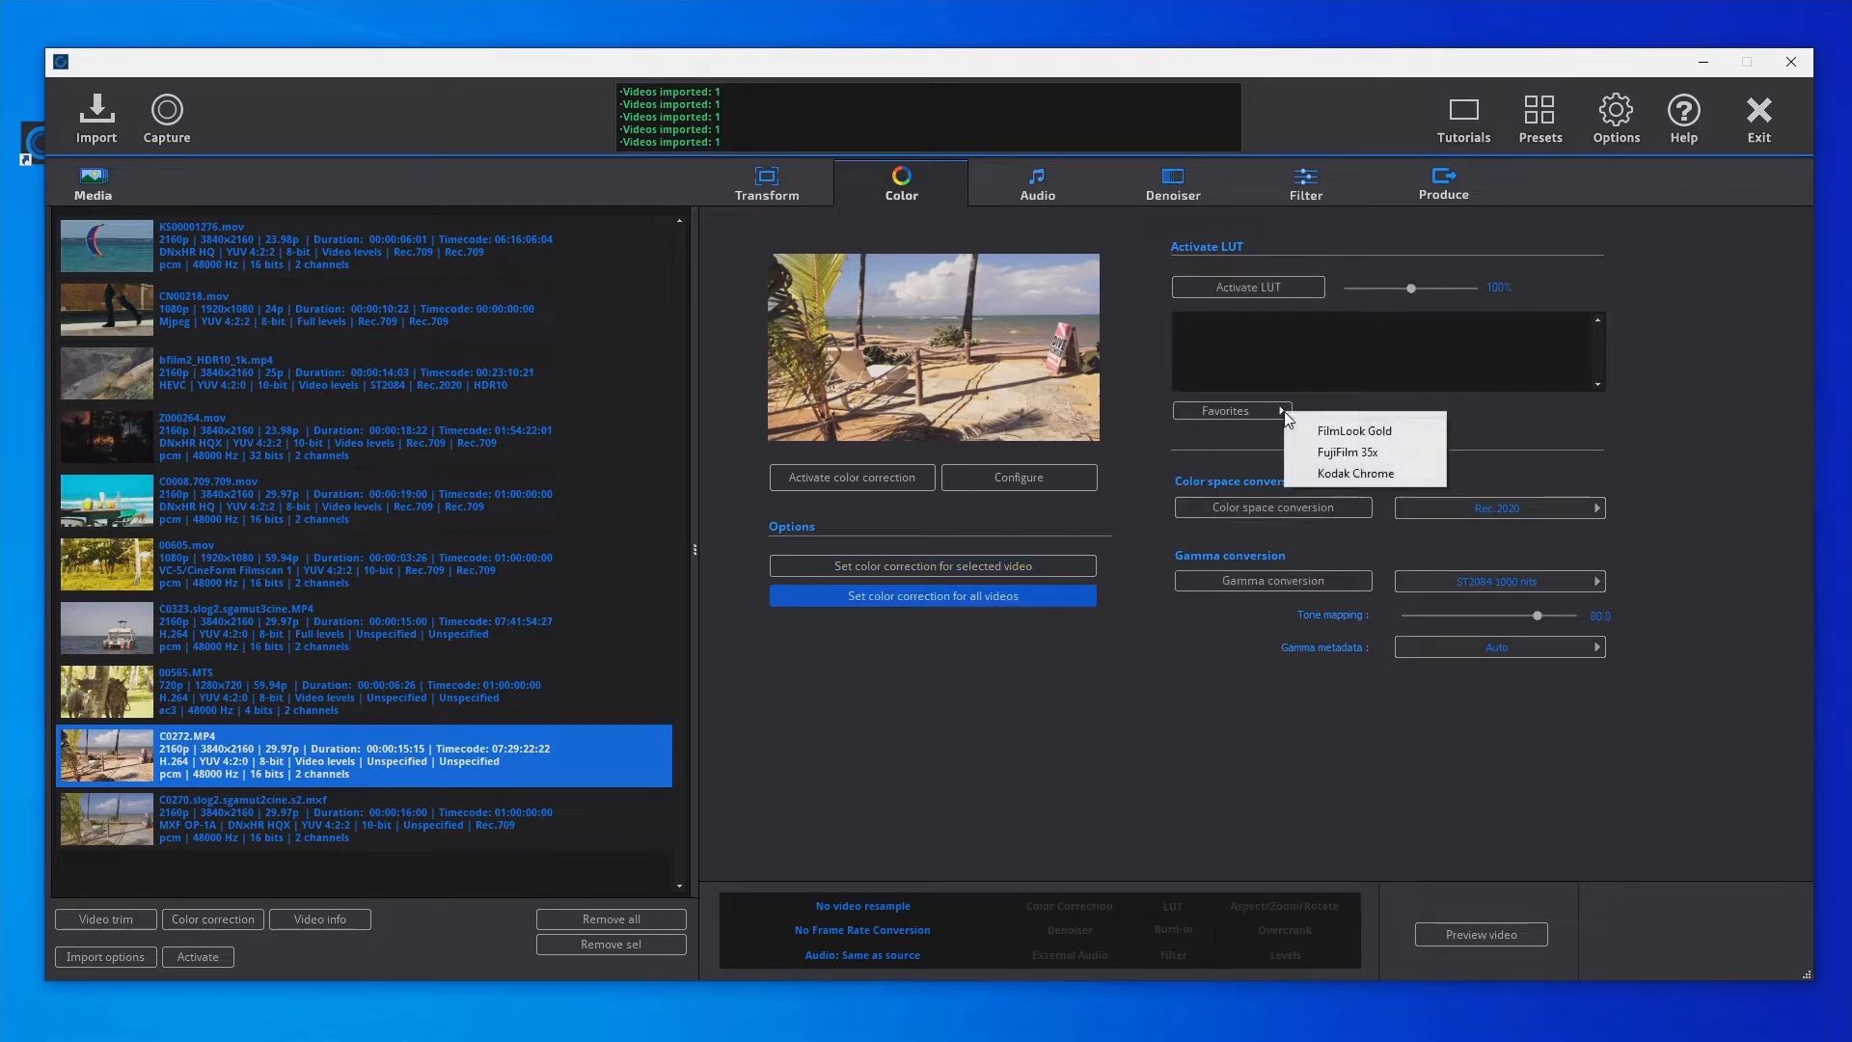
pyautogui.click(1385, 449)
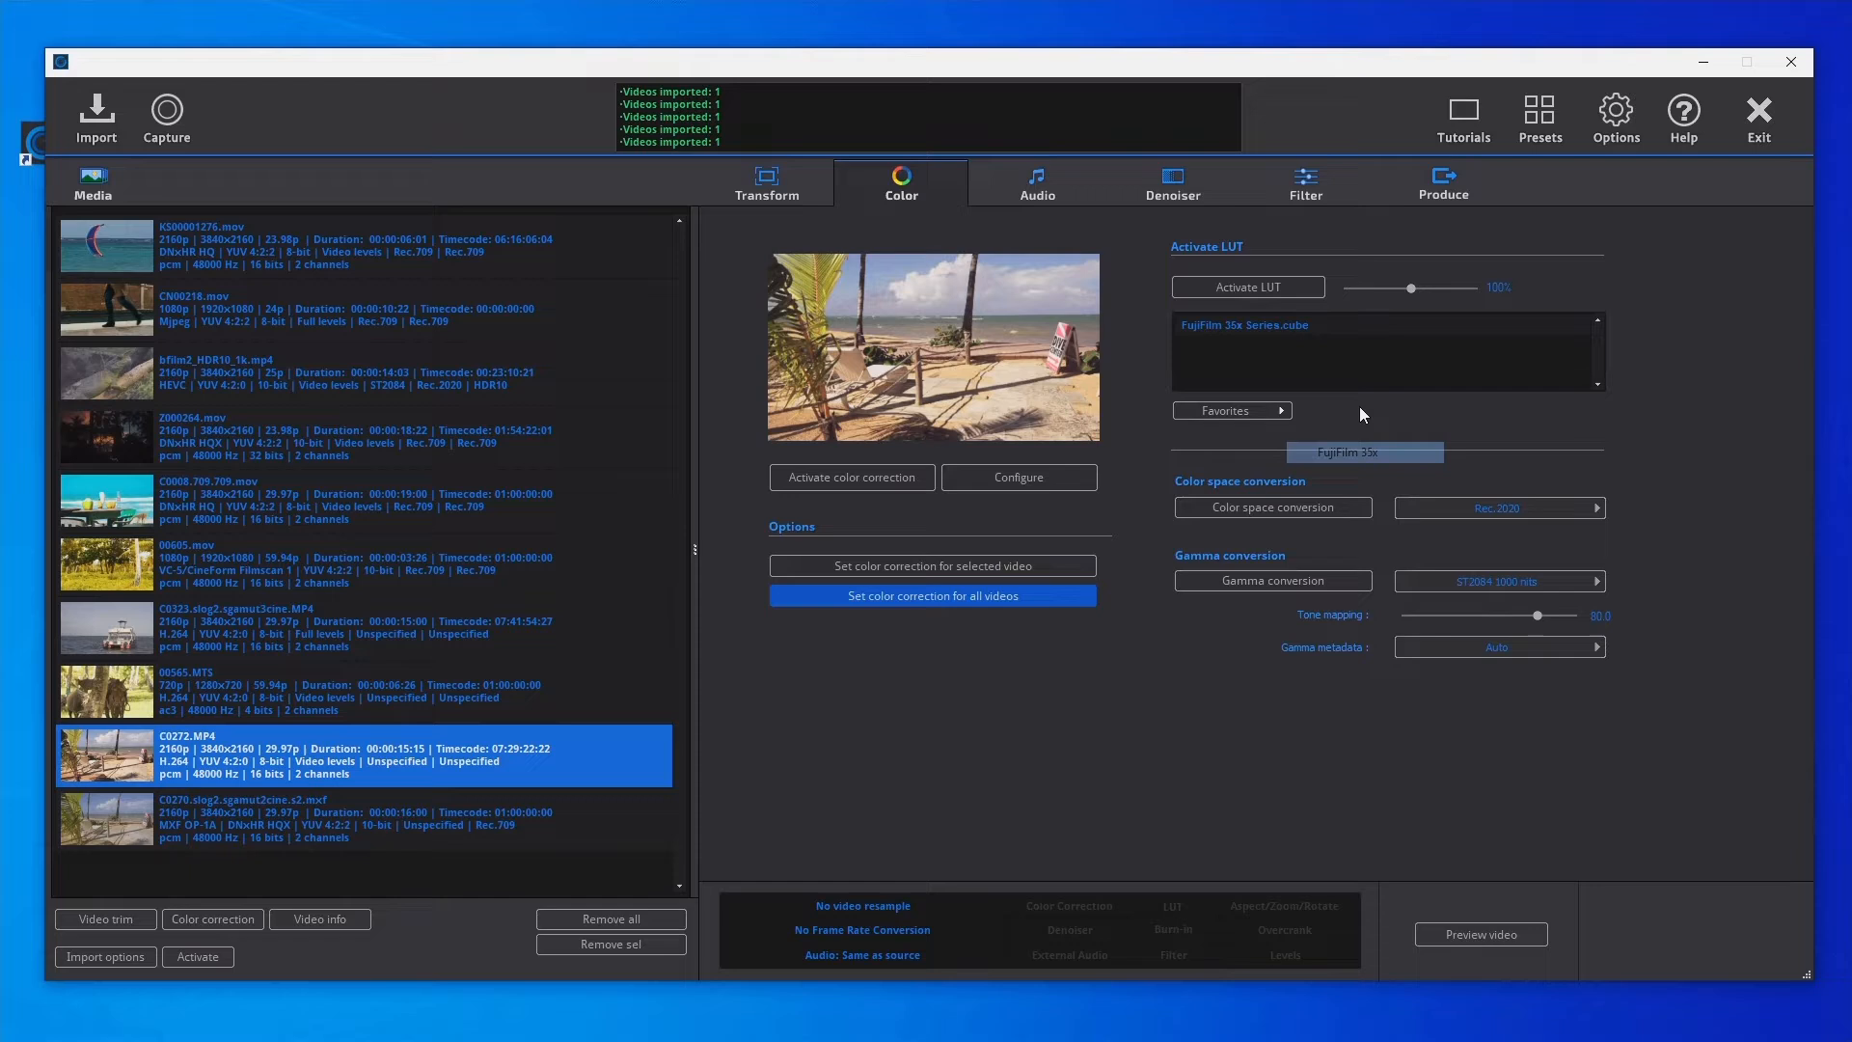
pyautogui.click(1266, 289)
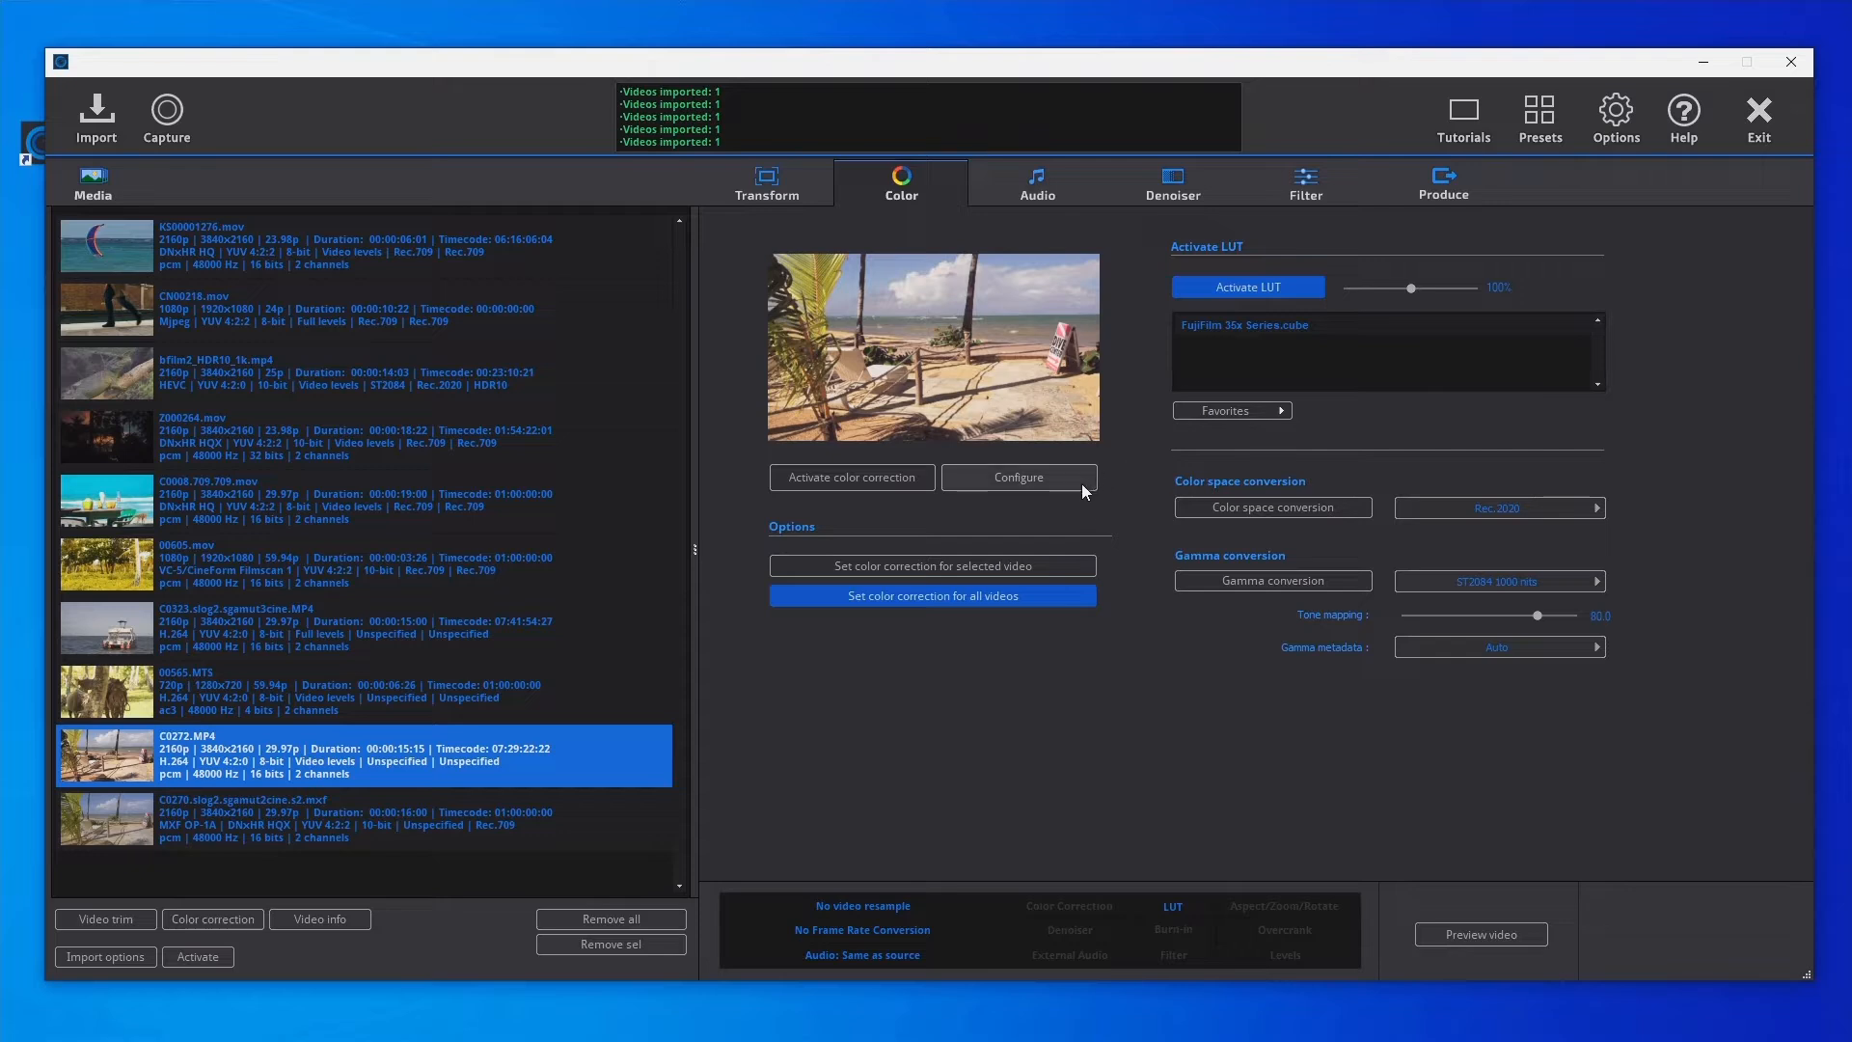
pyautogui.click(1201, 291)
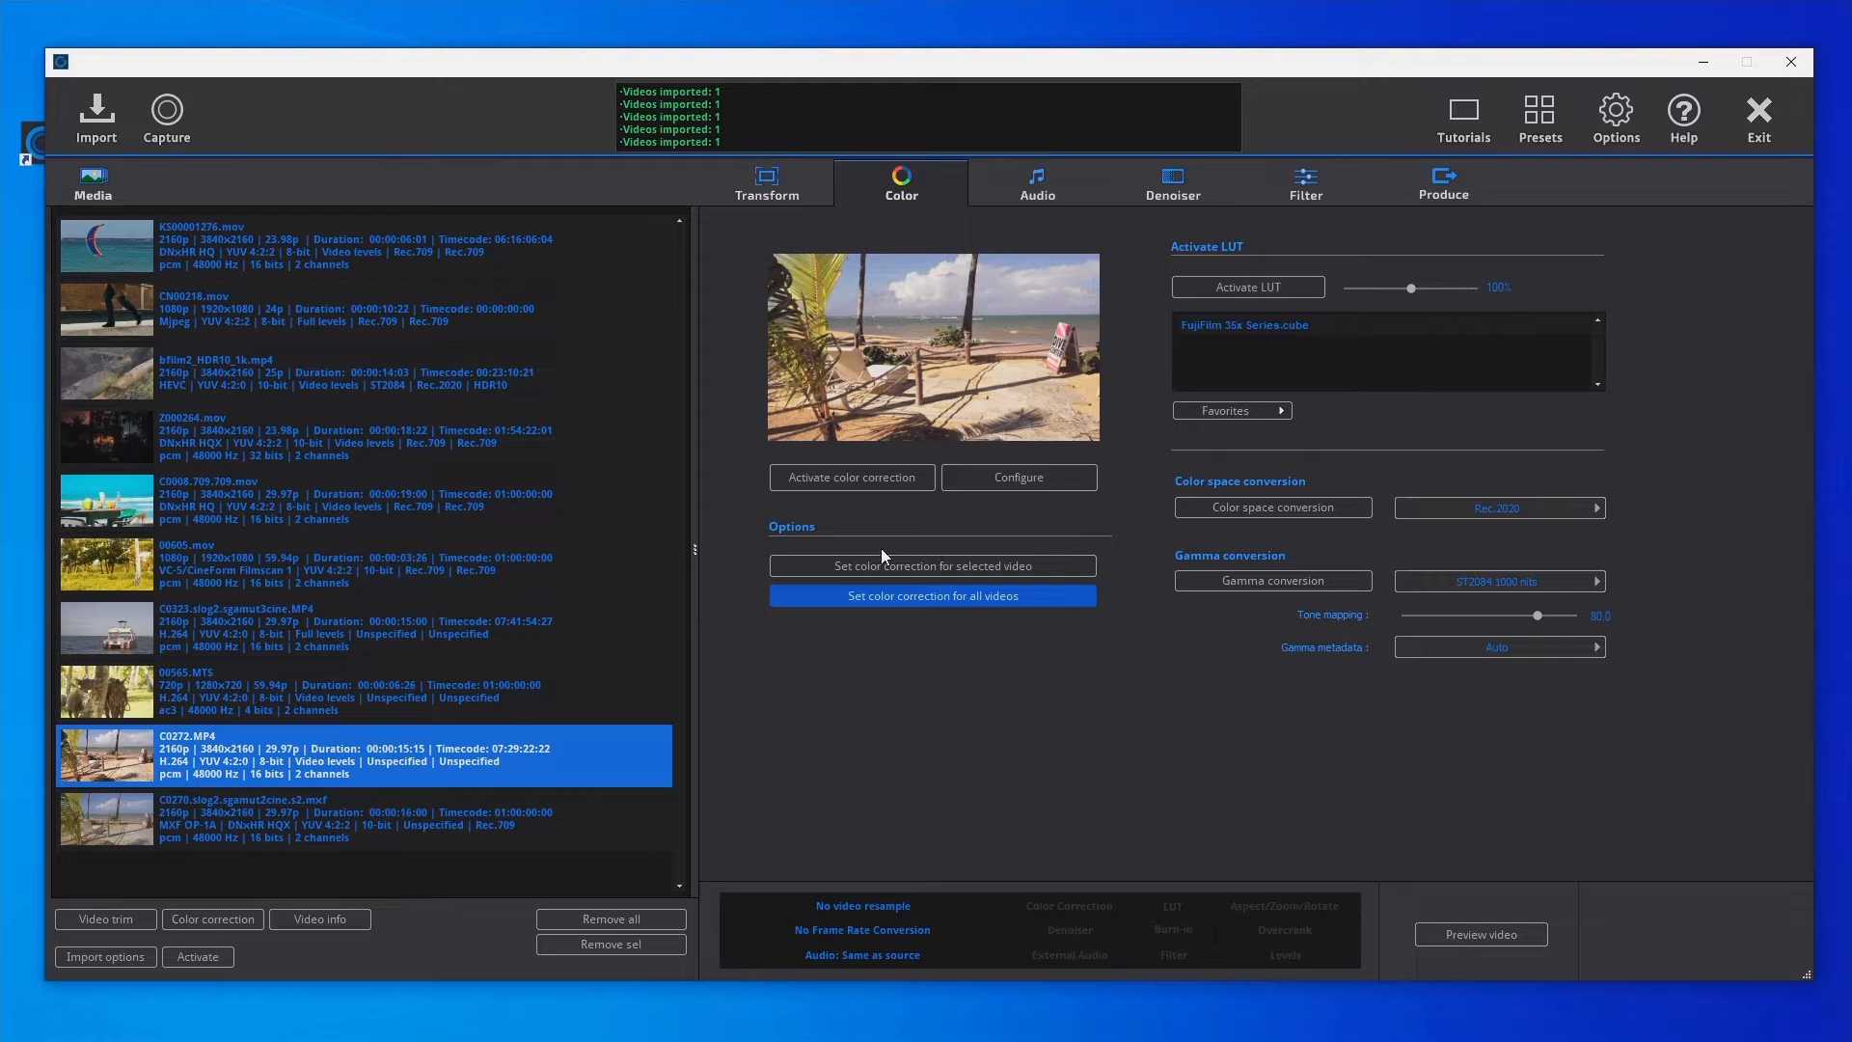
# Step: Restrict color correction to the selected video and preview CN00218.mov's playback in the color correction window
pyautogui.click(773, 571)
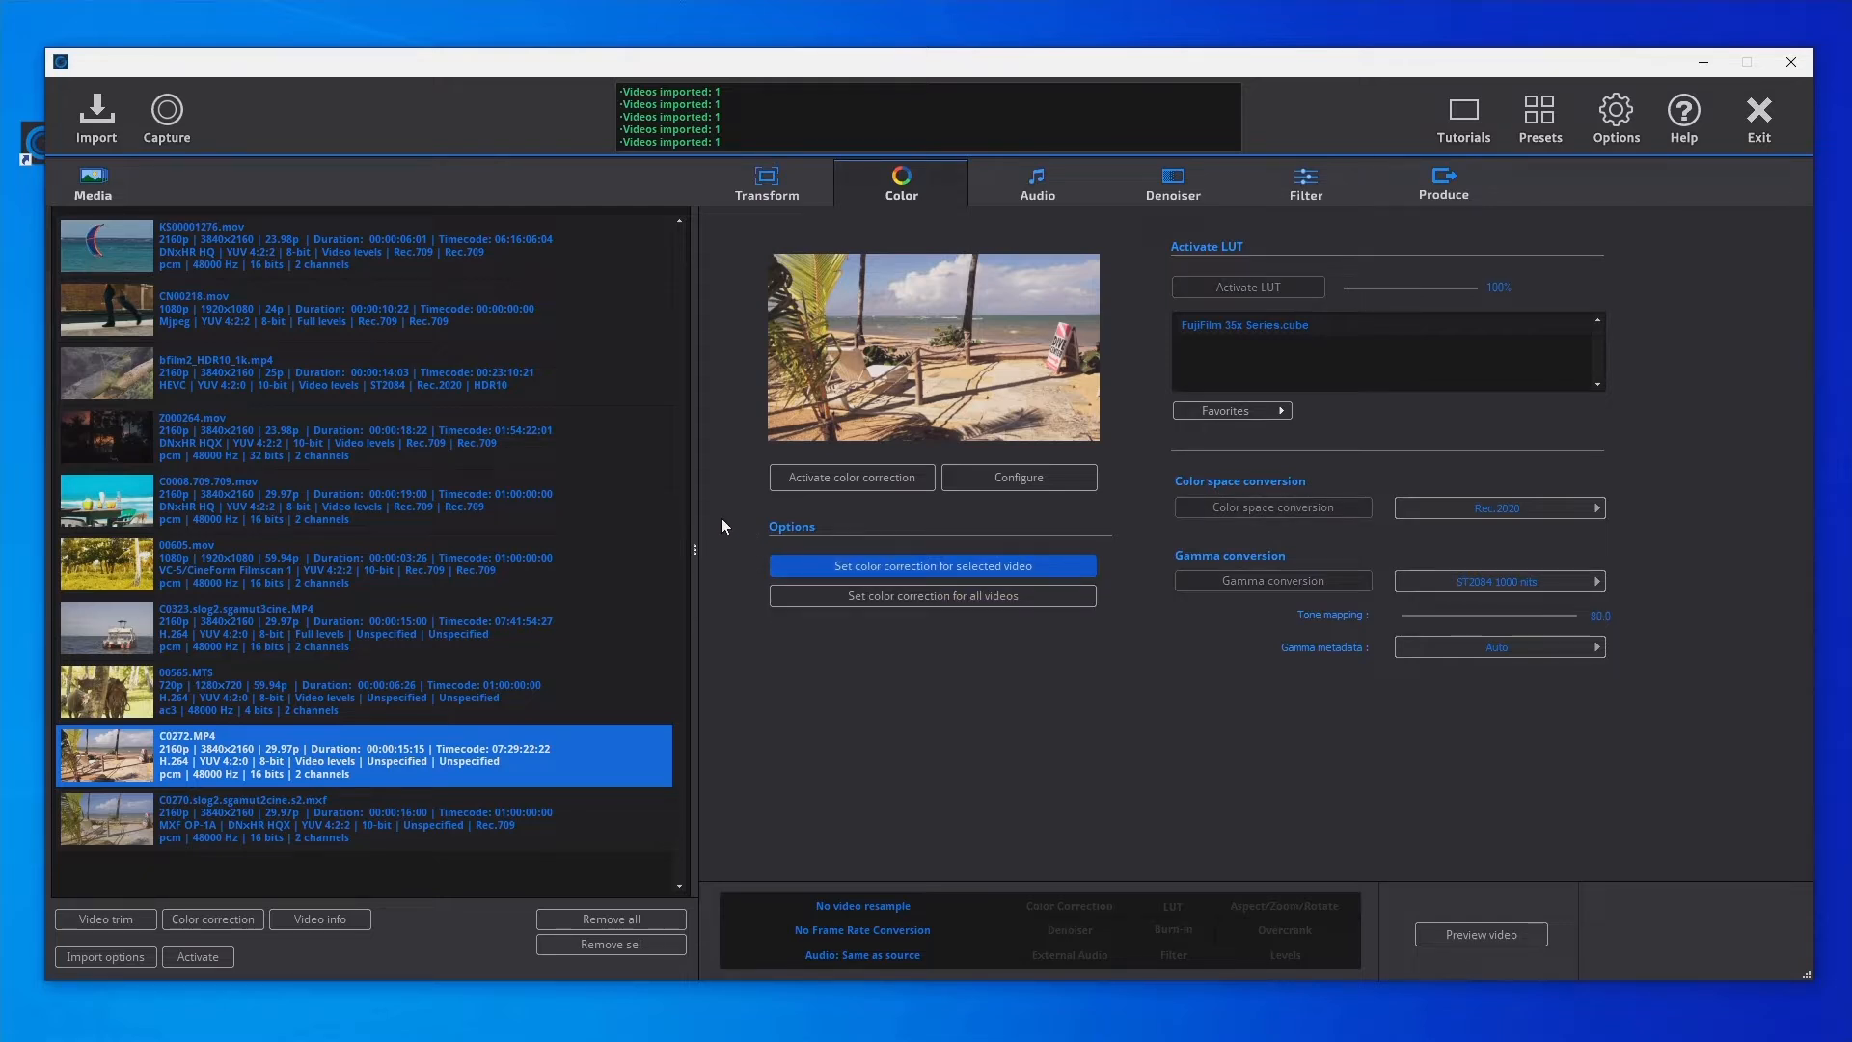
pyautogui.click(477, 304)
pyautogui.click(875, 398)
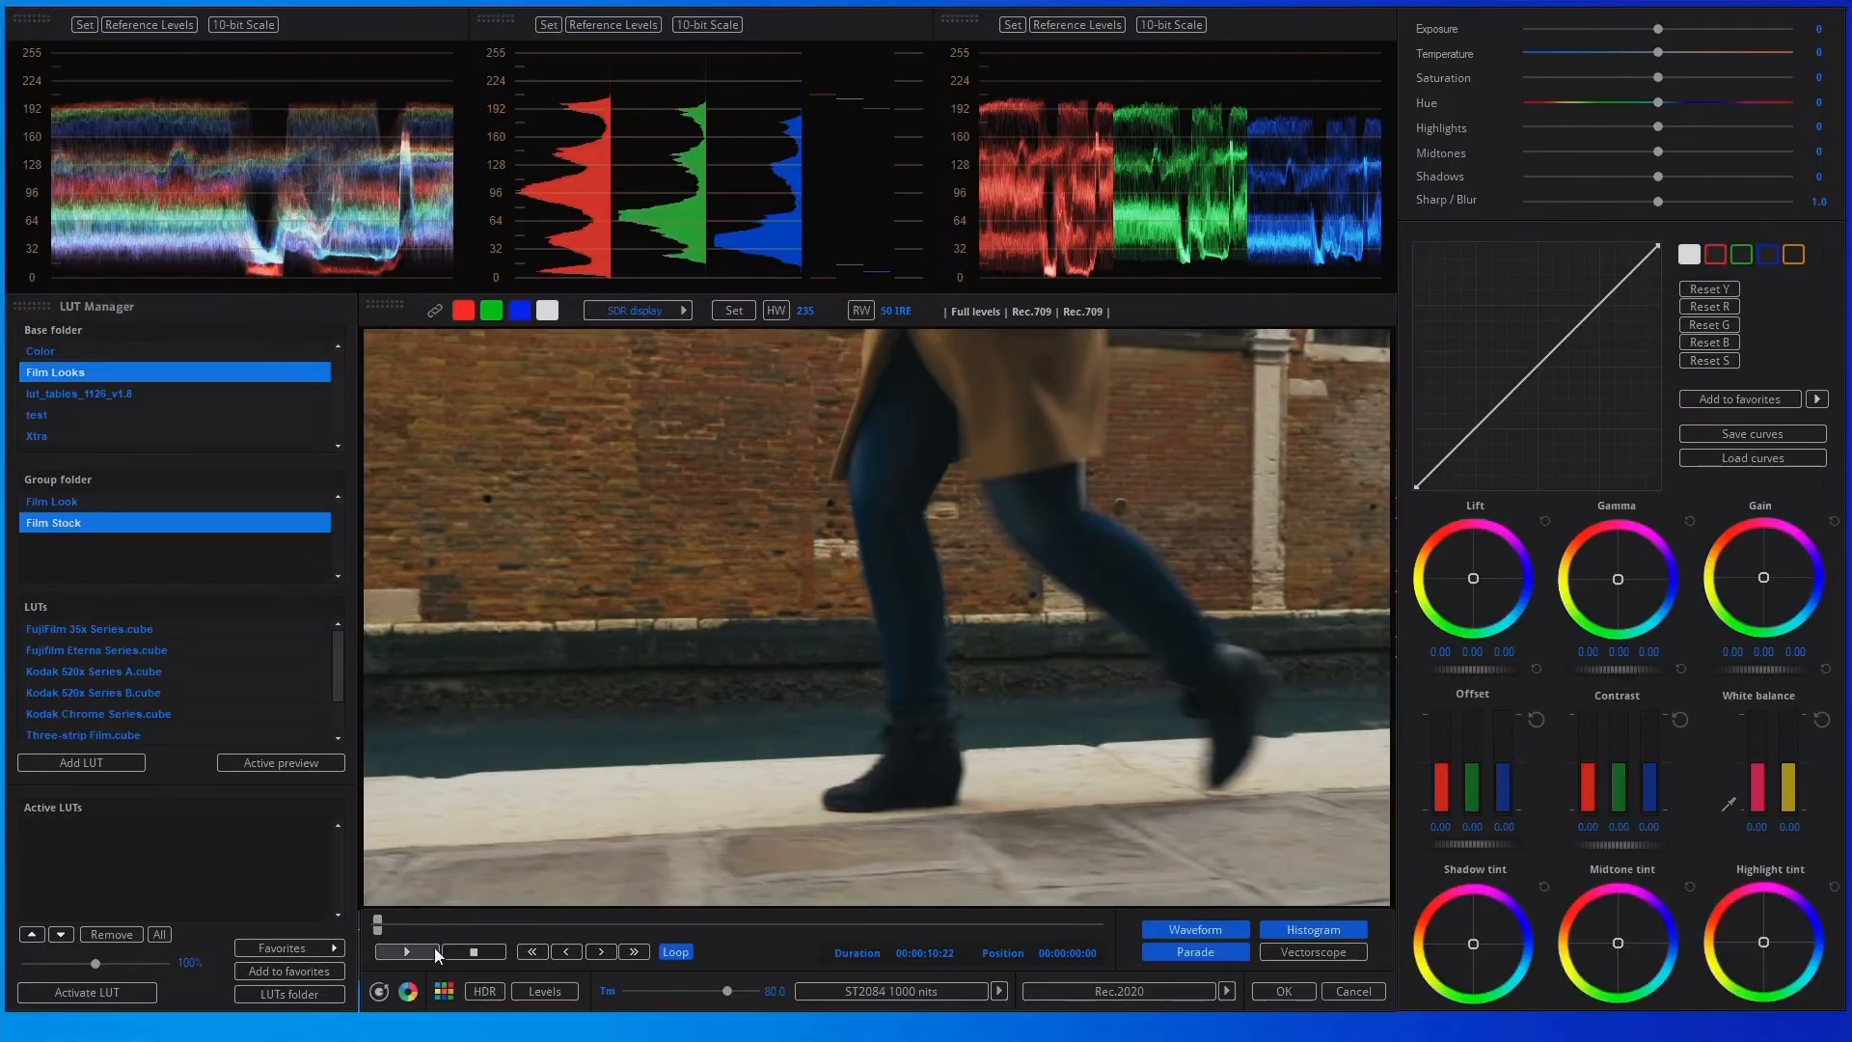
pyautogui.click(429, 951)
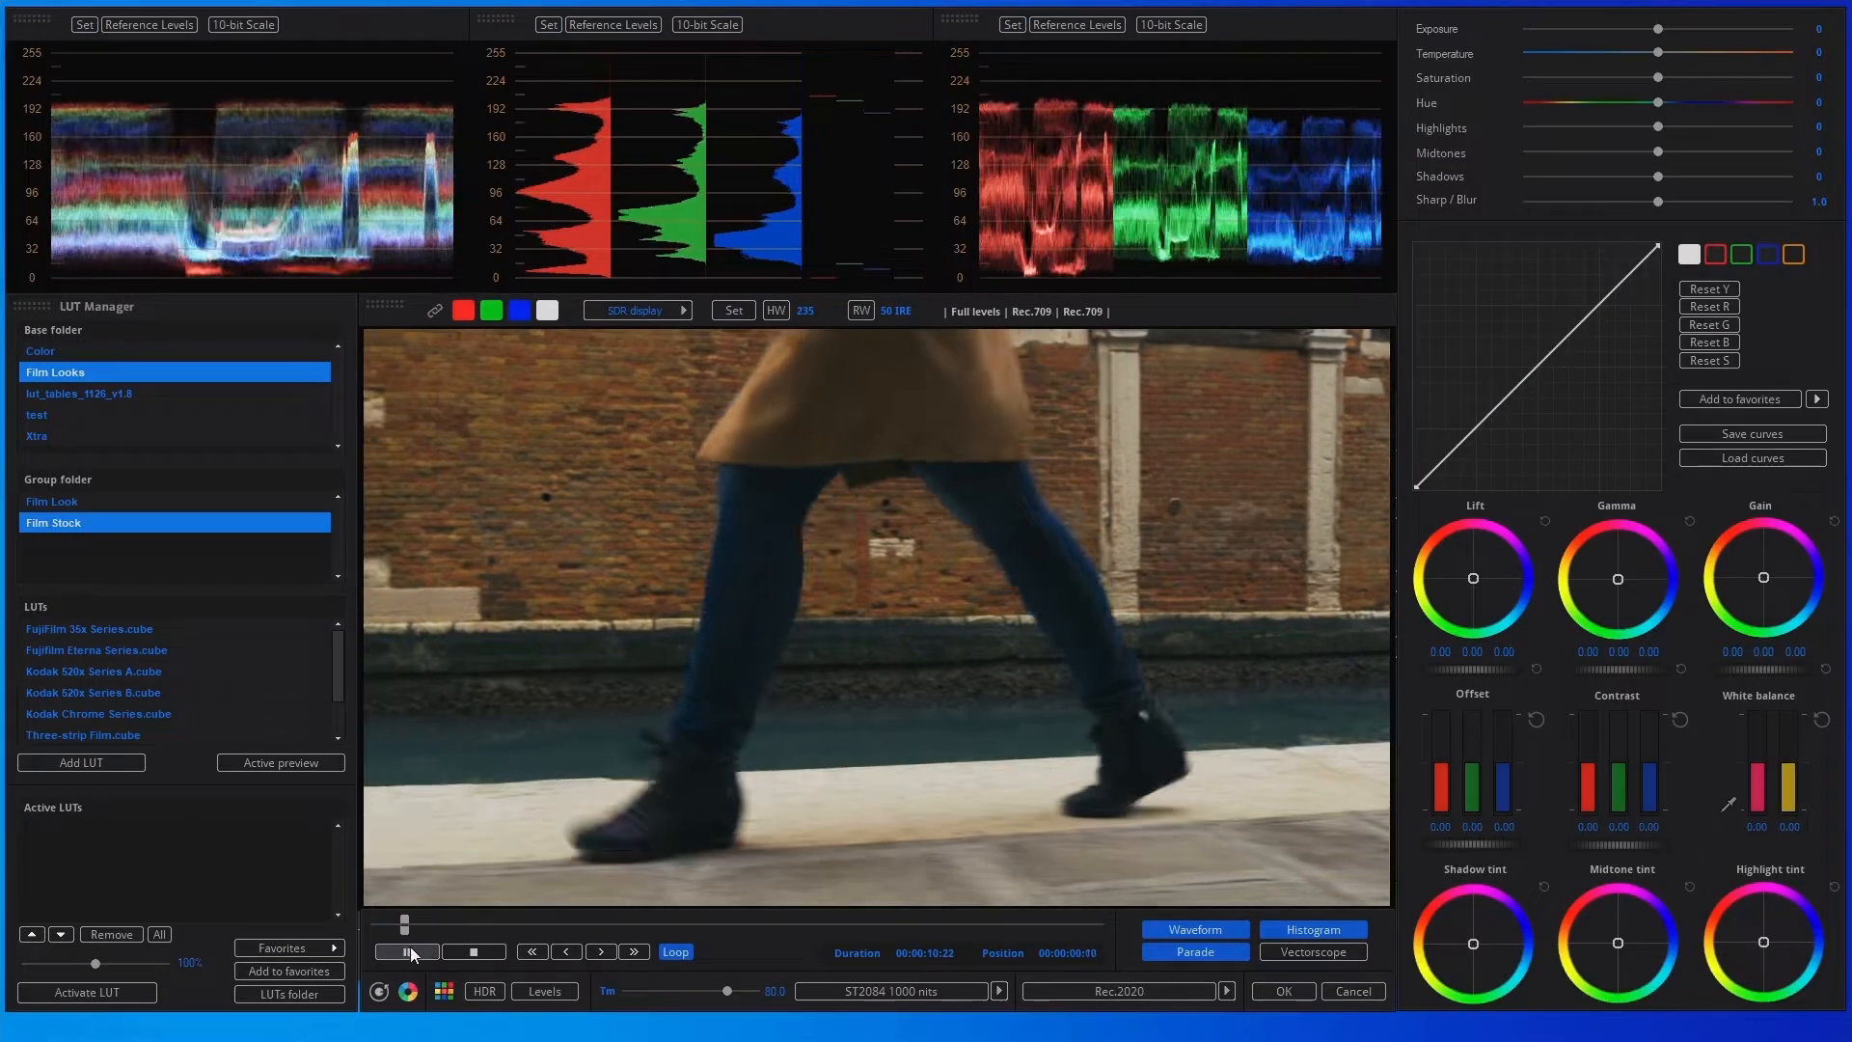
pyautogui.click(1281, 991)
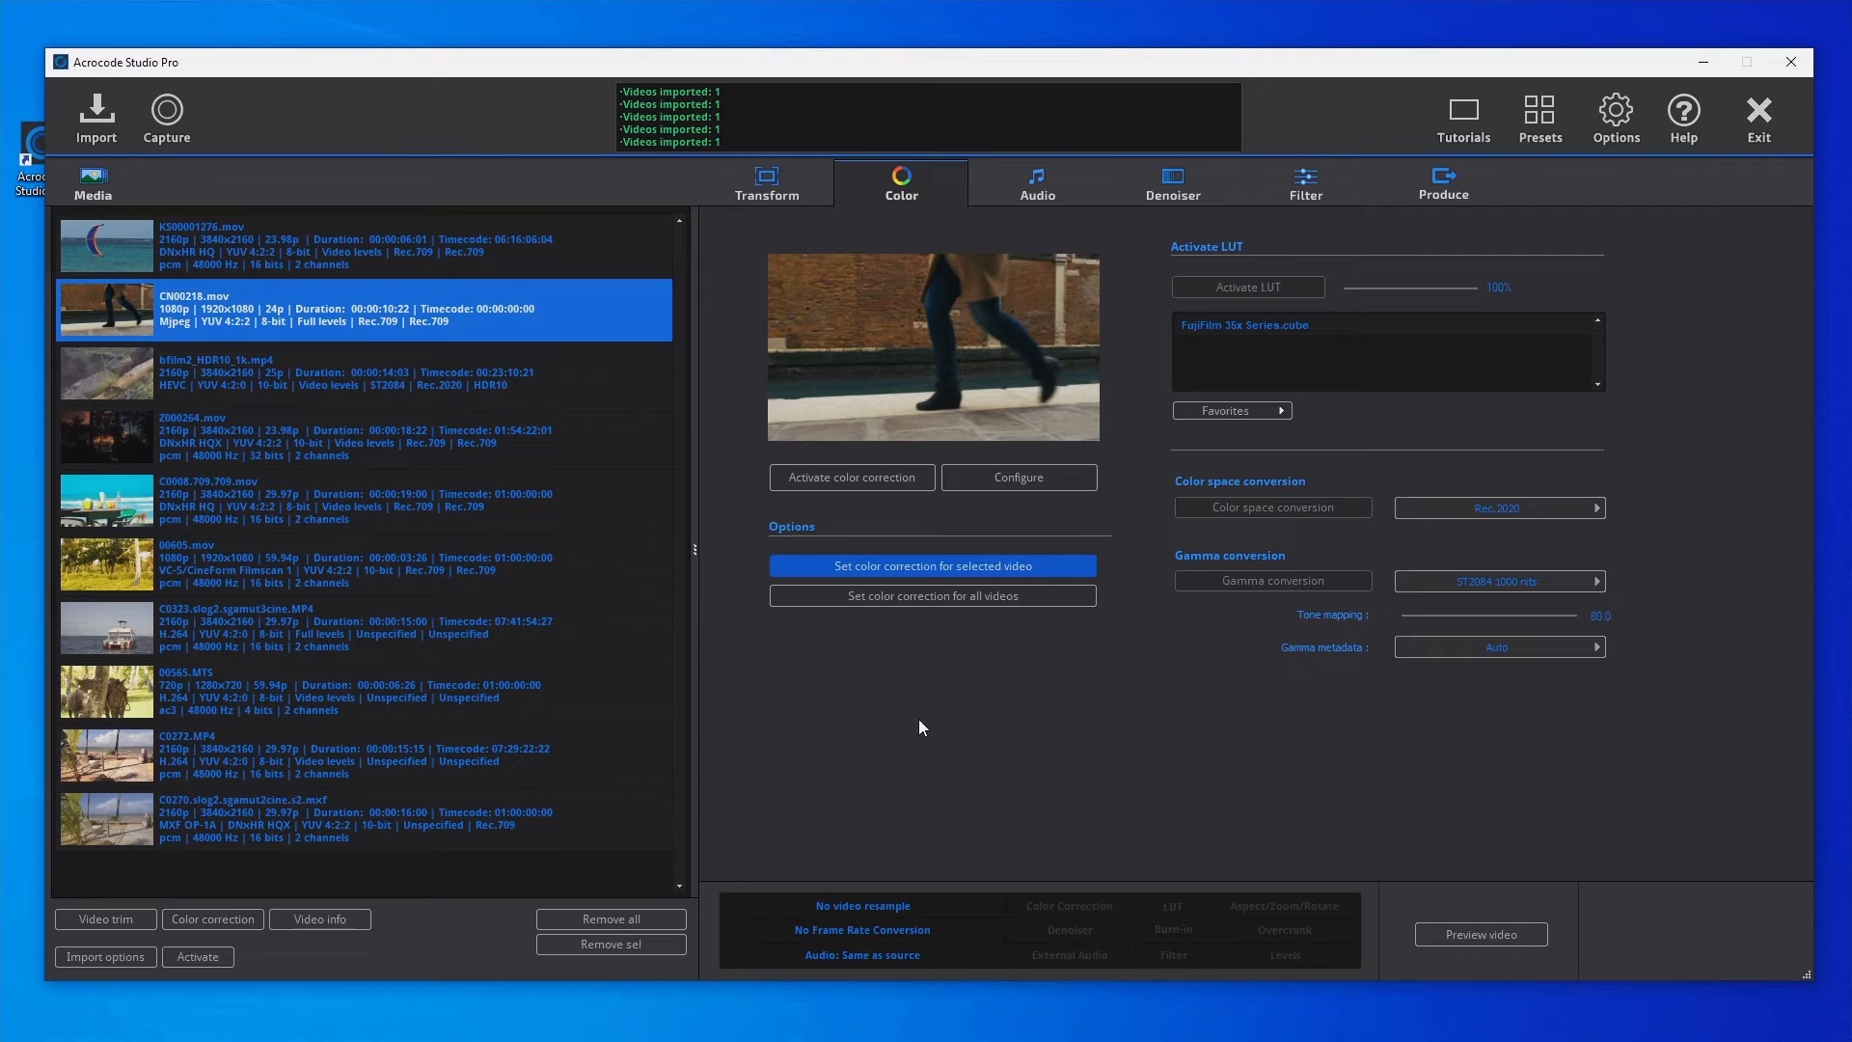
# Step: Create a video cache for CN00218.mov and open its color correction configuration
pyautogui.rightClick(599, 327)
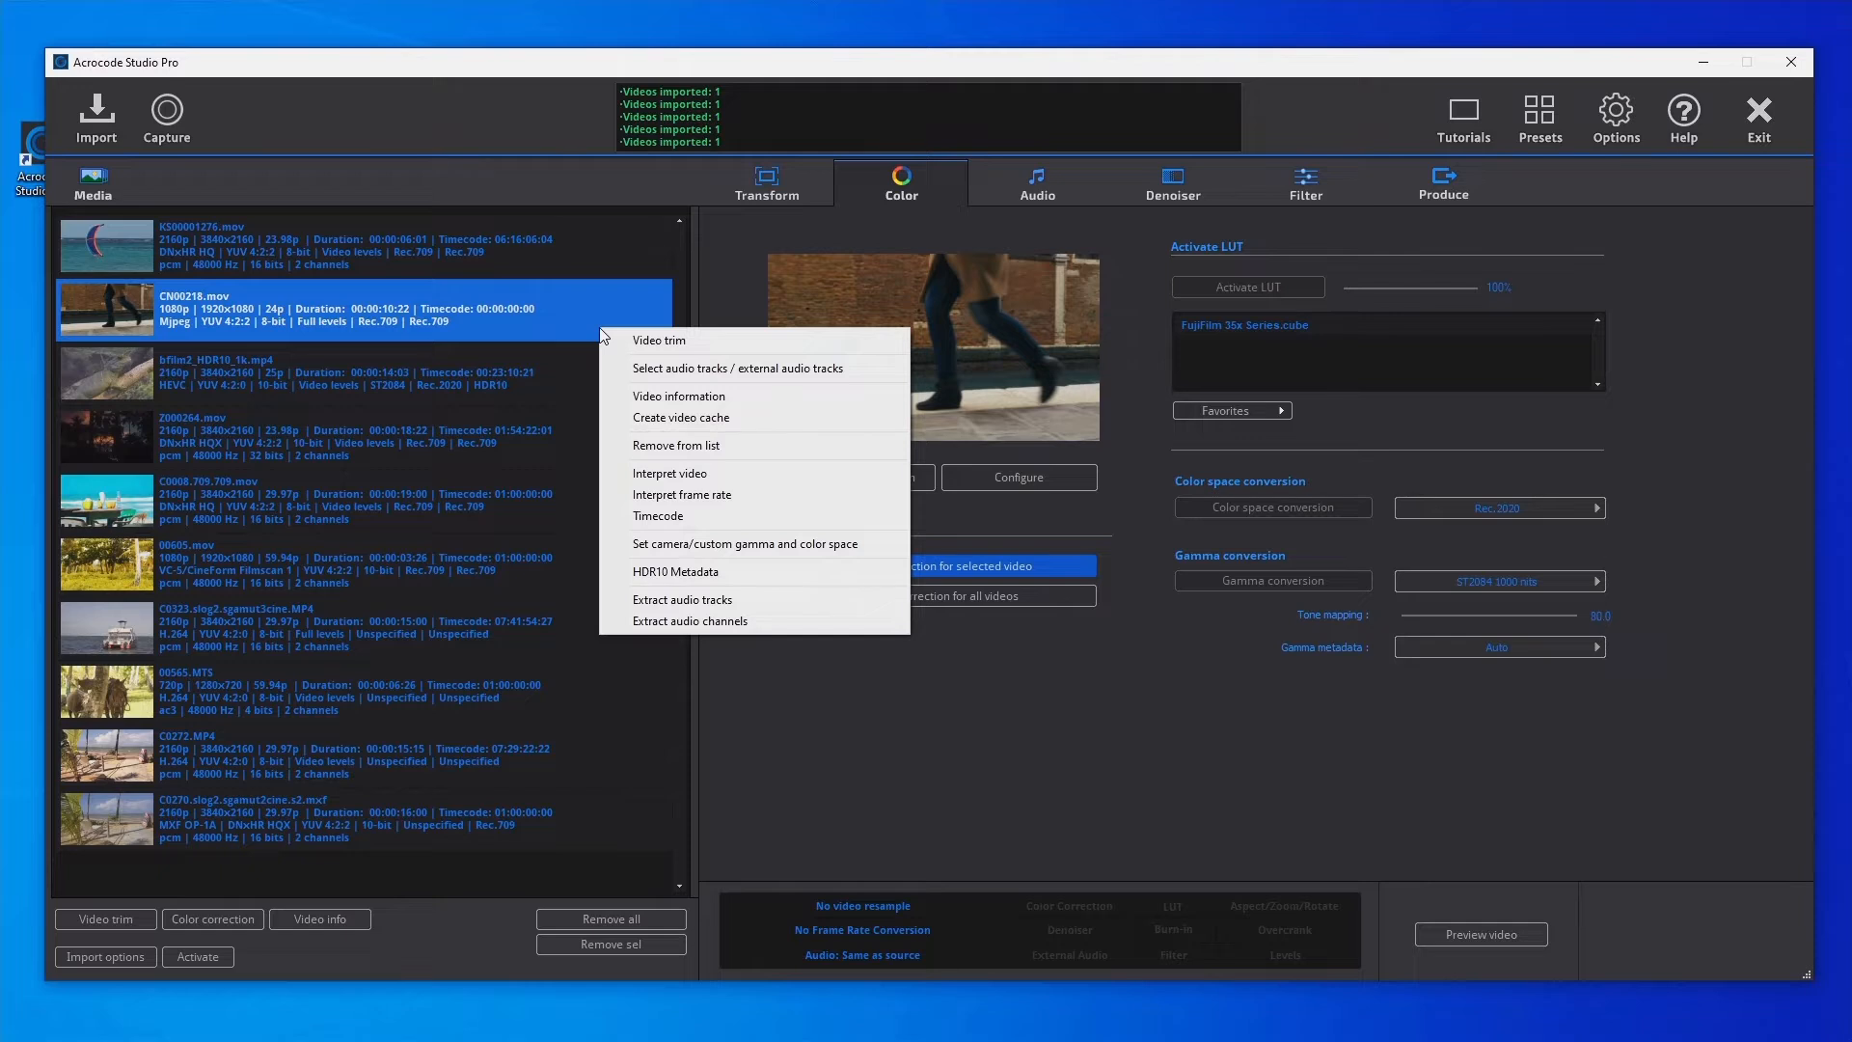
pyautogui.click(785, 419)
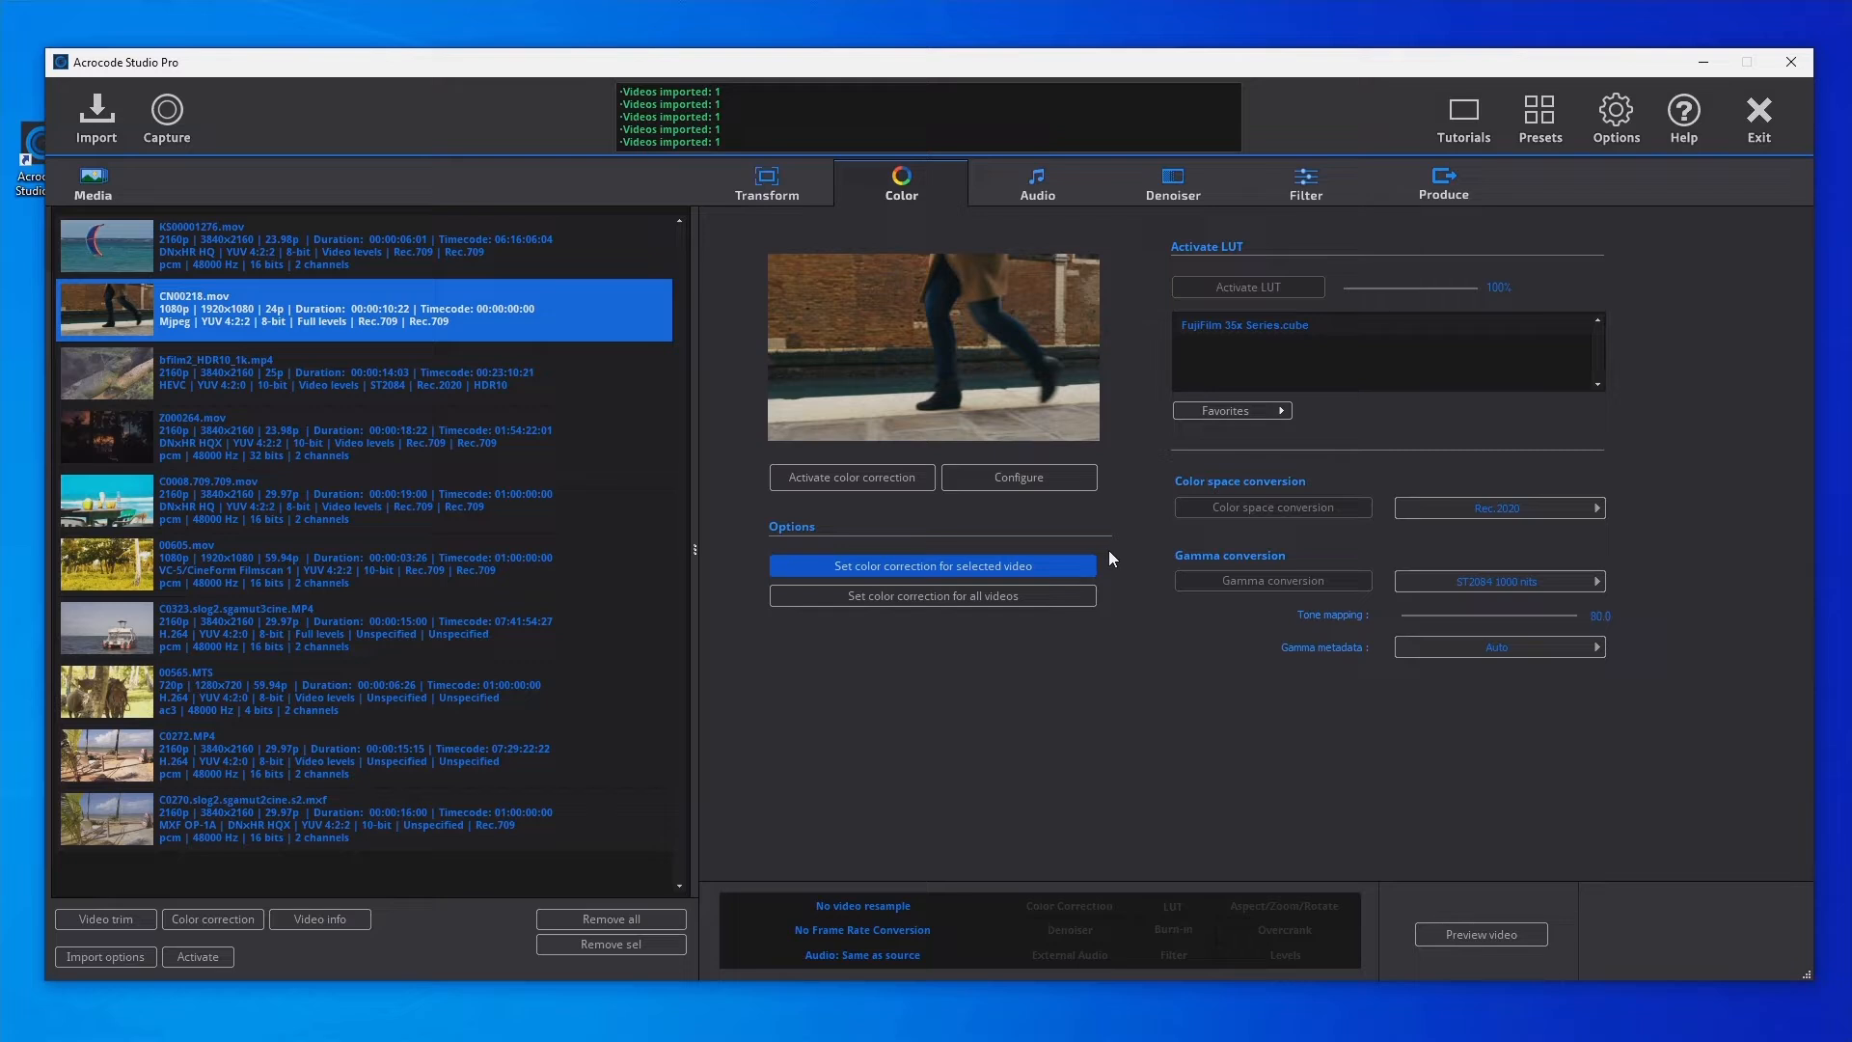
pyautogui.click(976, 478)
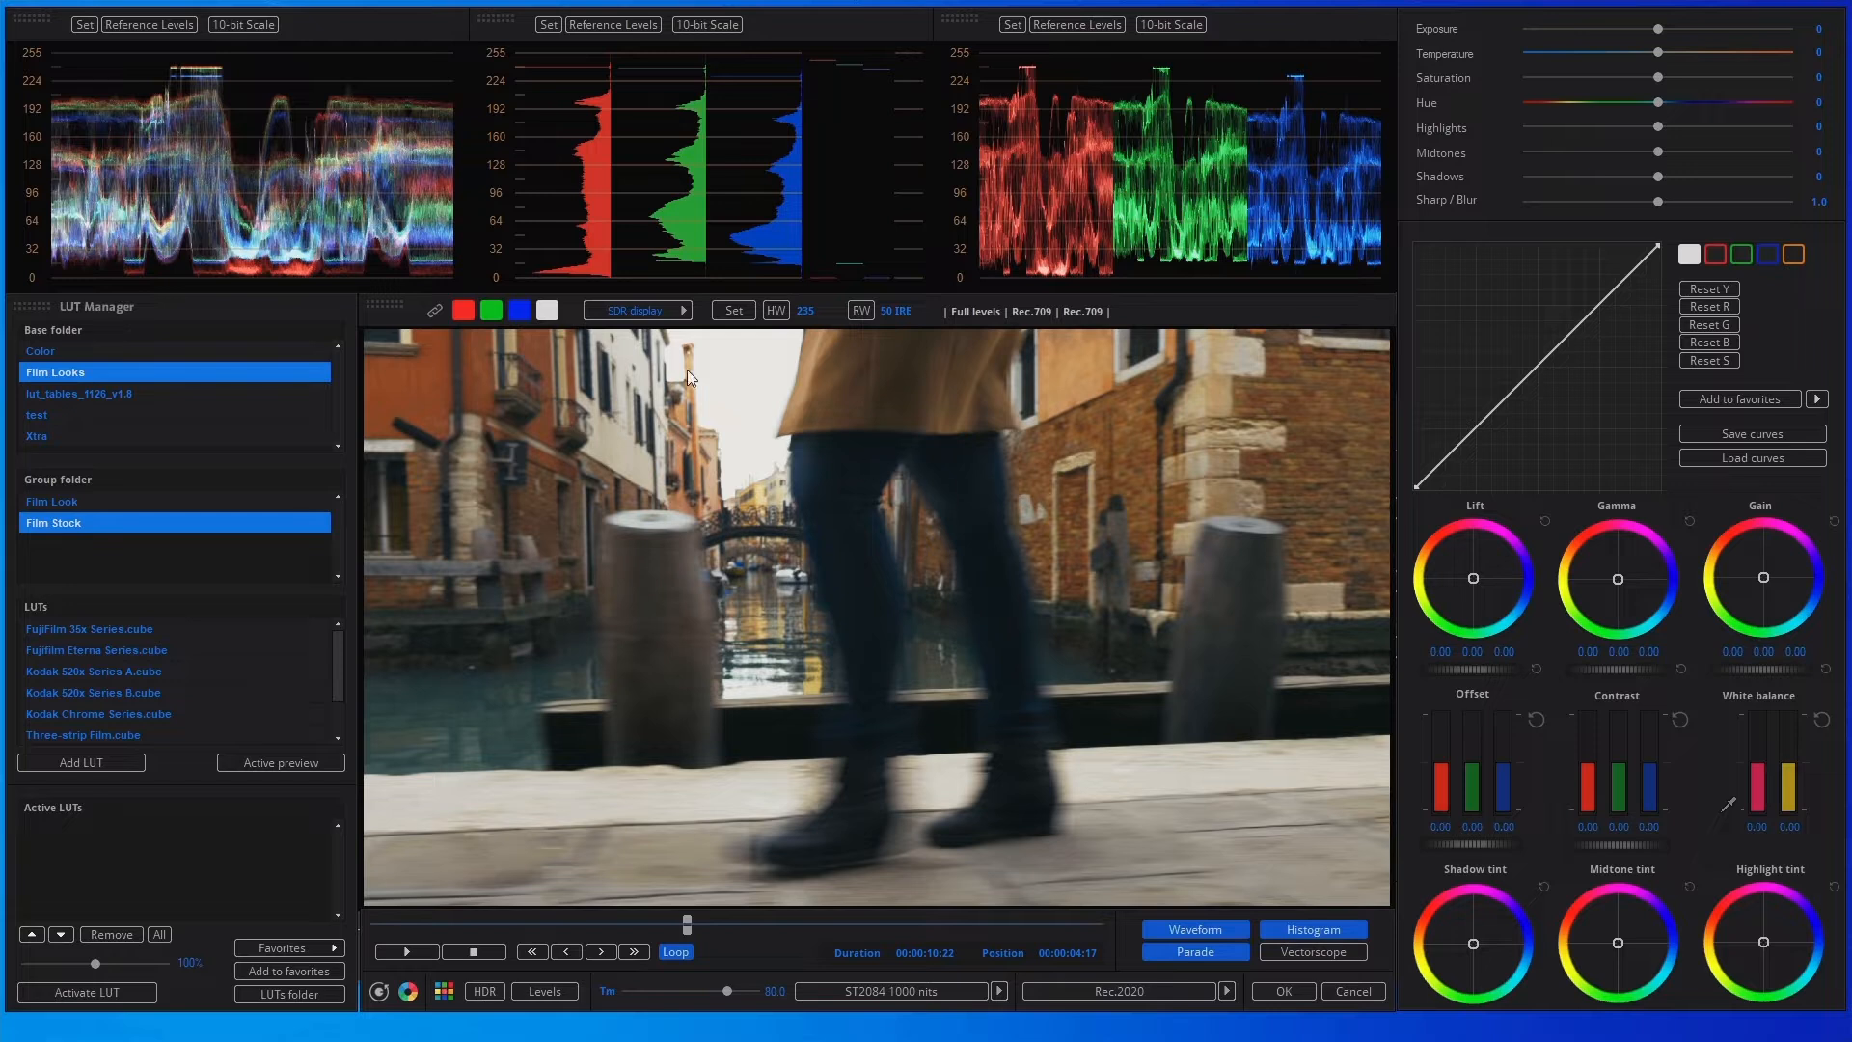
# Step: Set the preview to SDR display, view the red, green, blue and white channels in turn, and restore the full-color picture
pyautogui.click(684, 312)
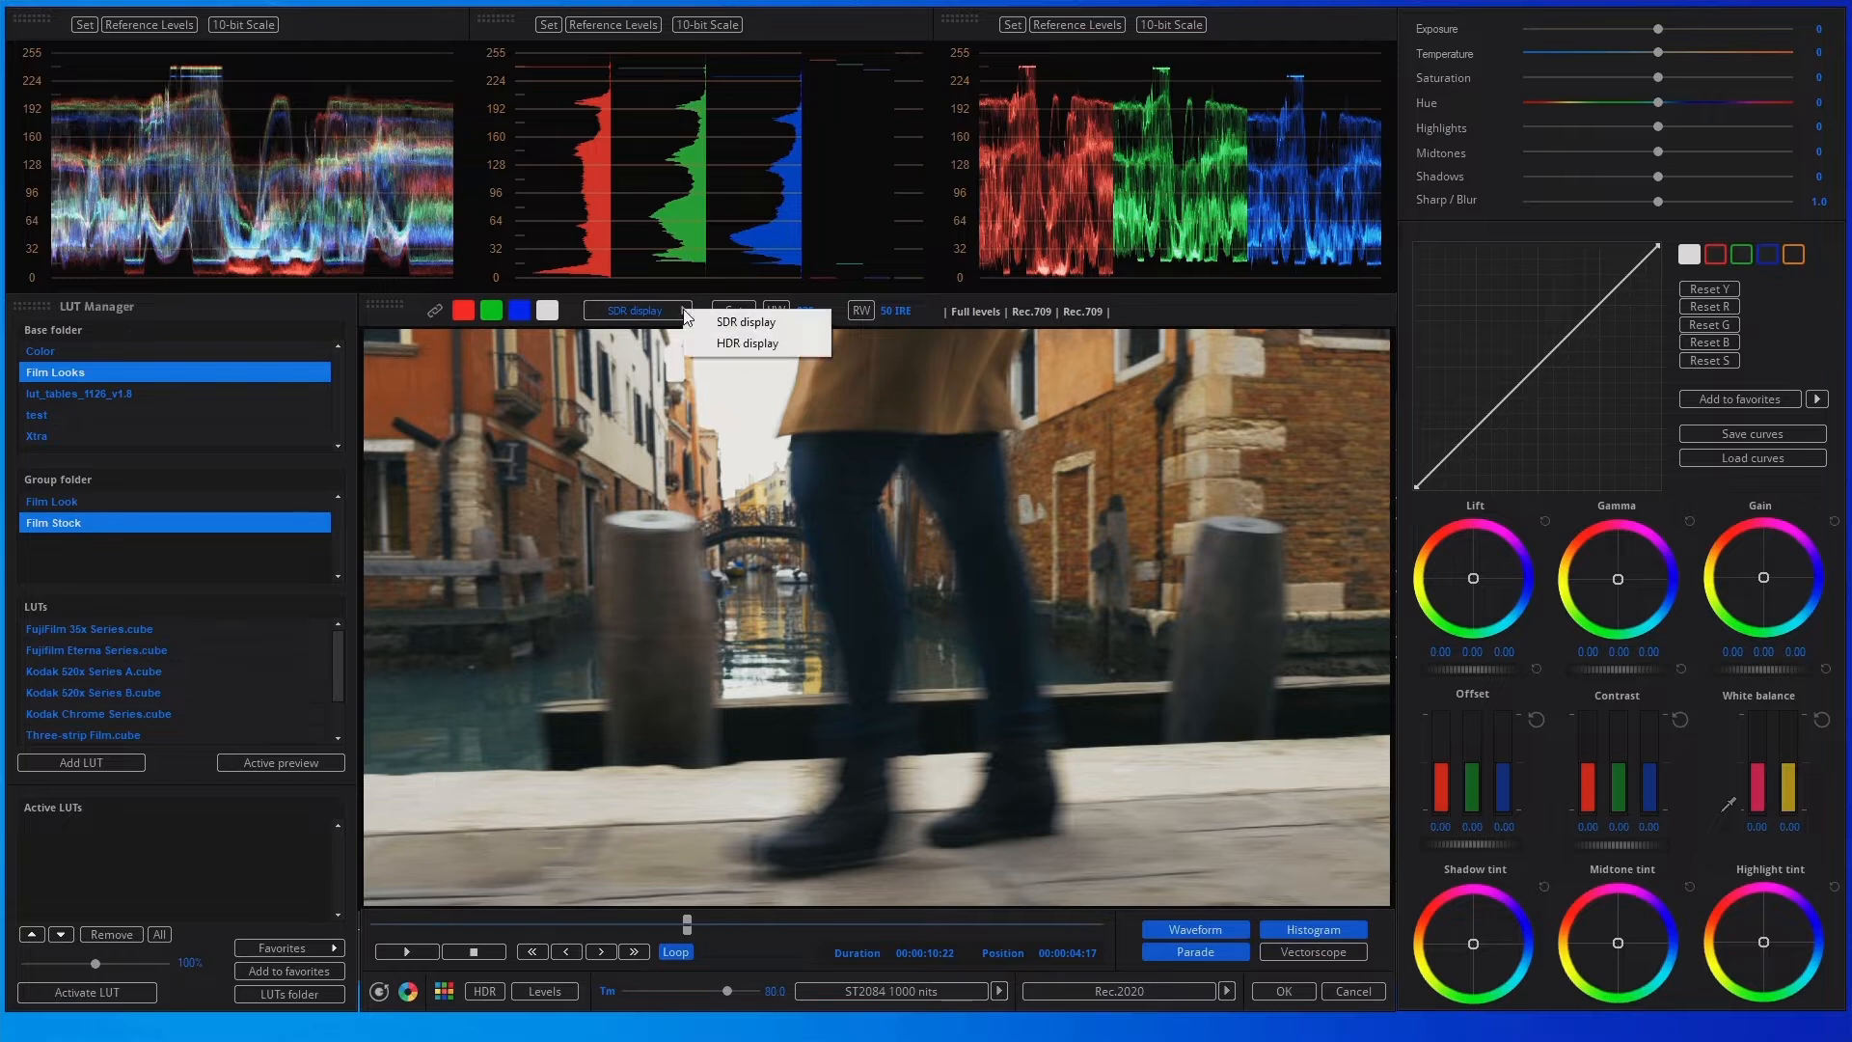
pyautogui.click(735, 324)
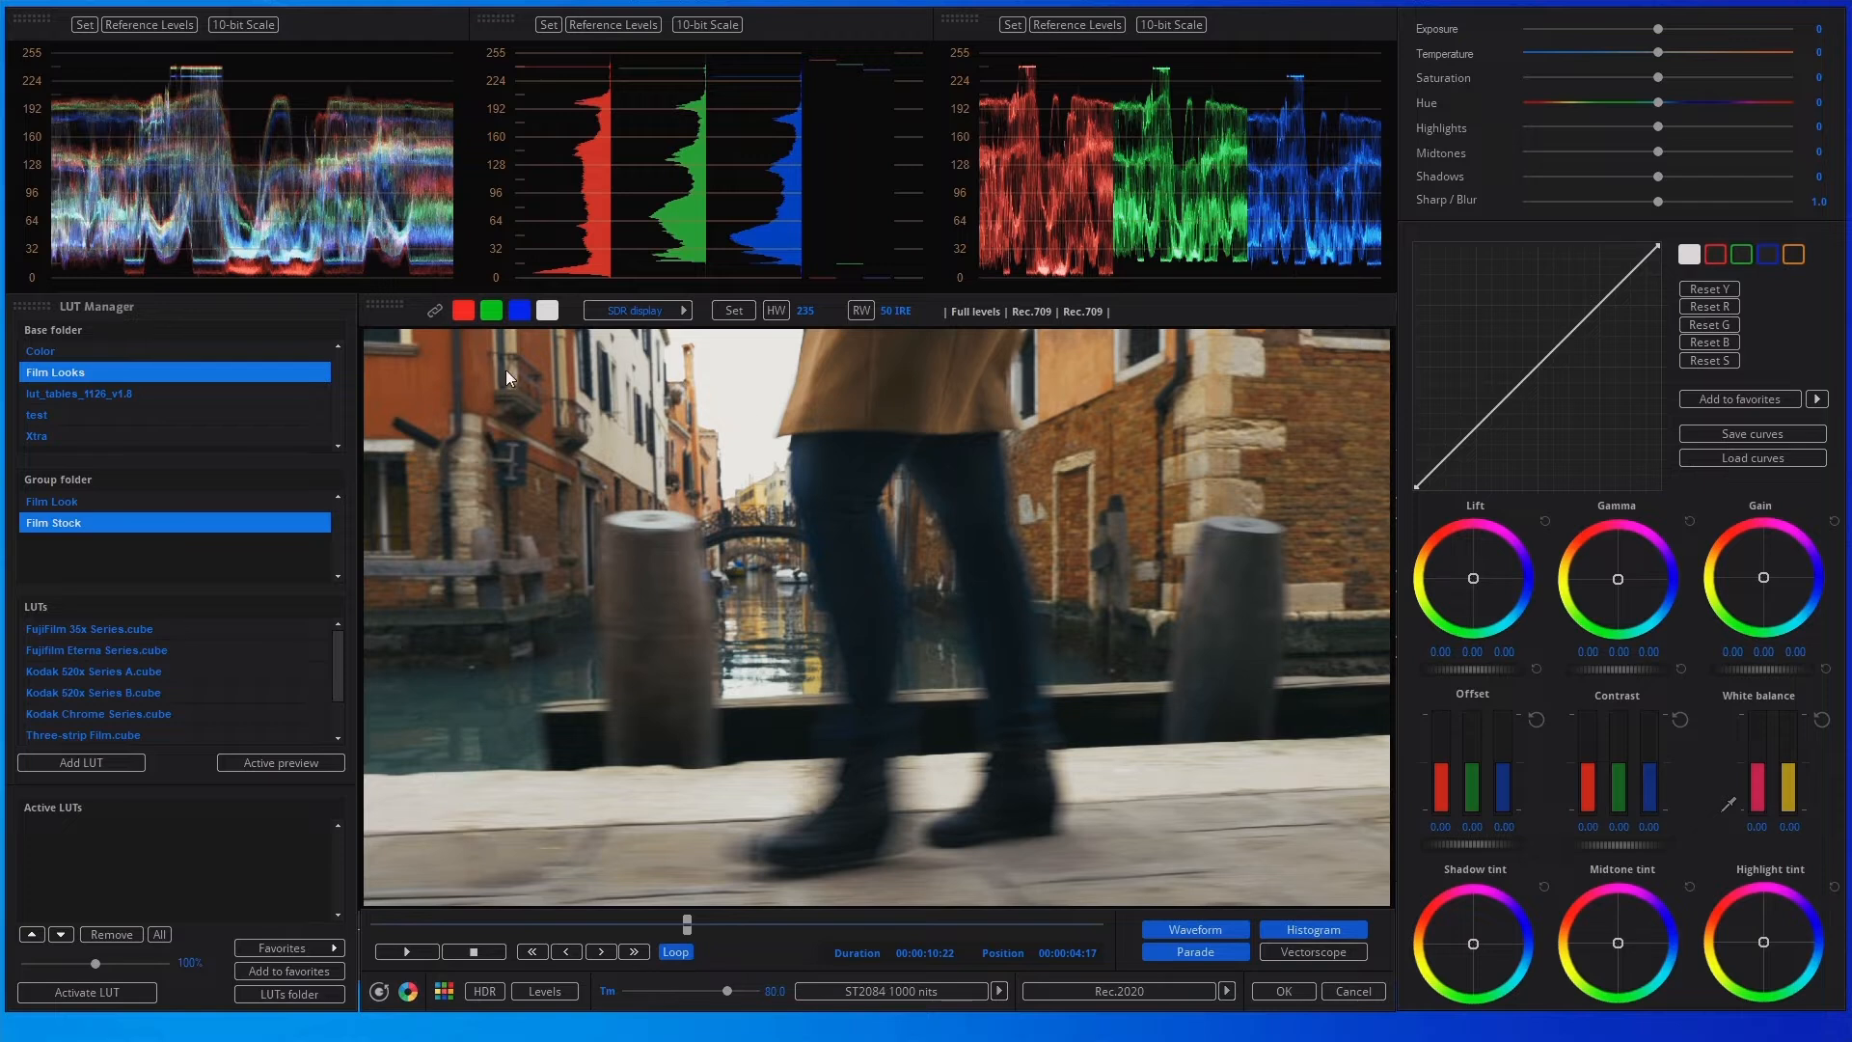
pyautogui.click(465, 311)
pyautogui.click(490, 311)
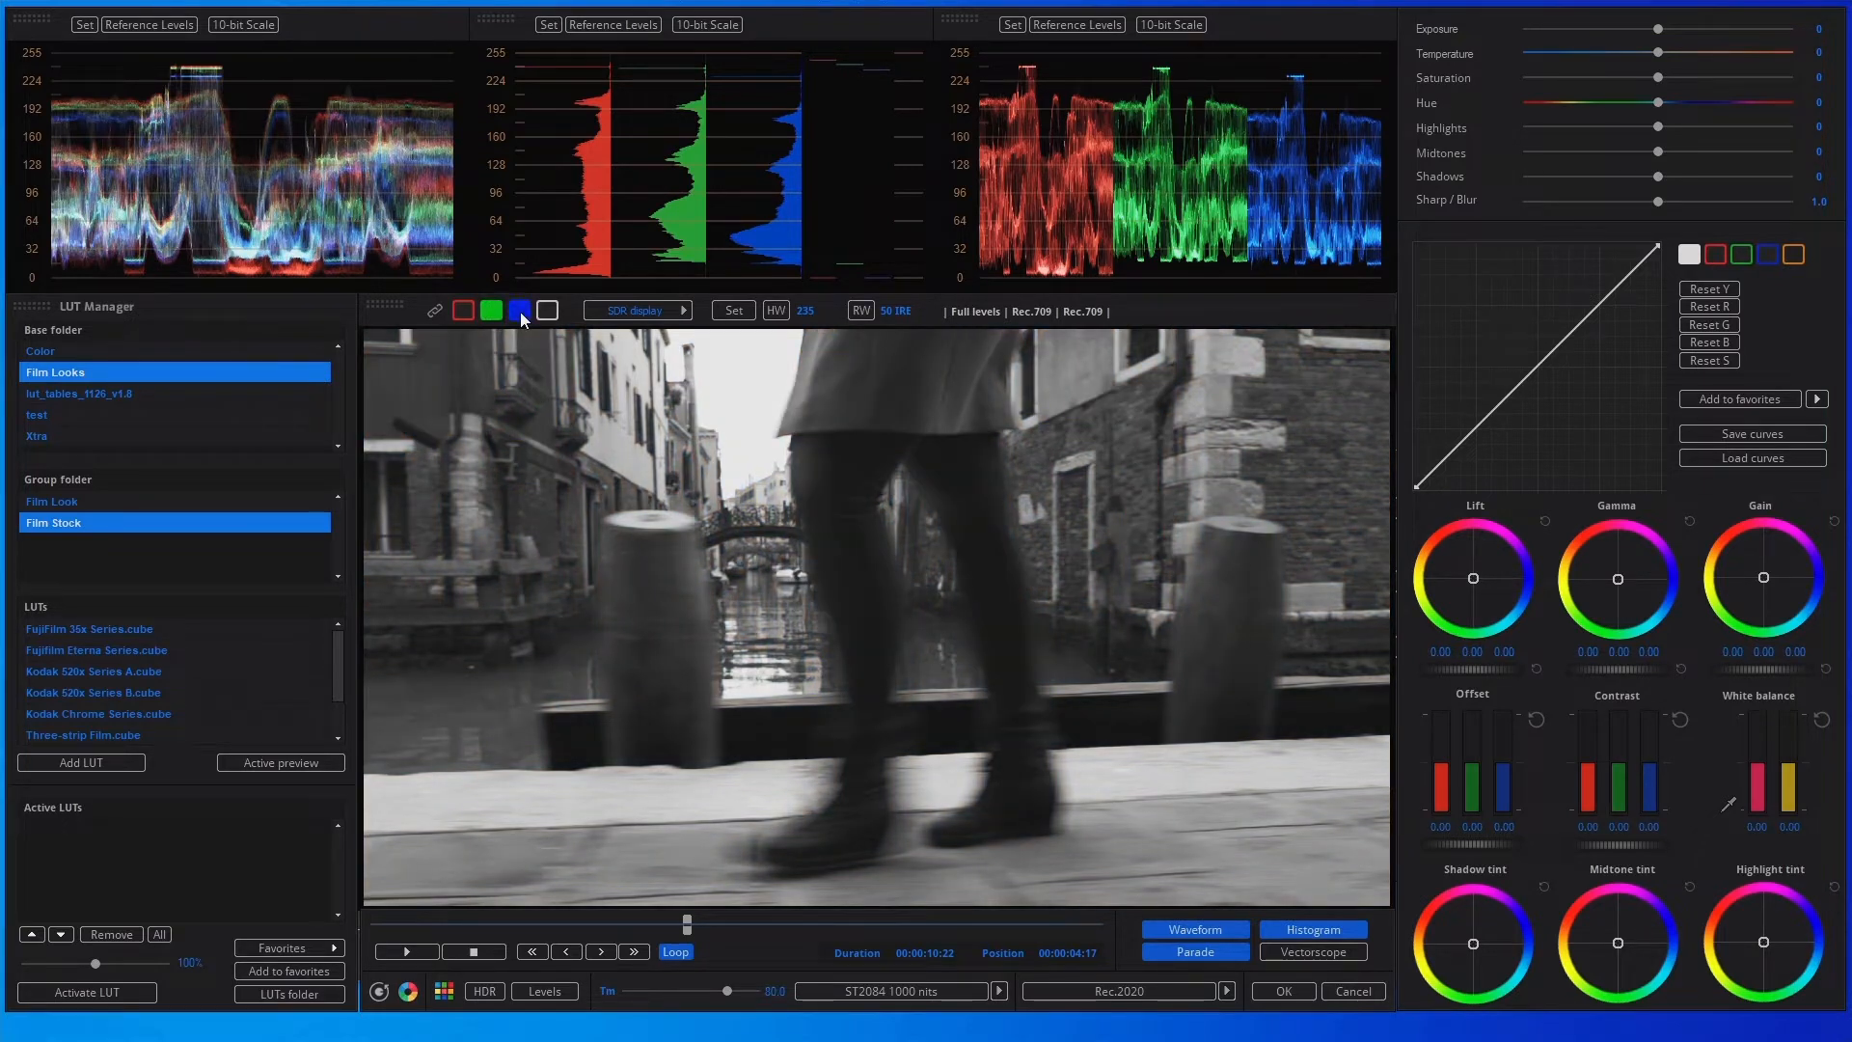
pyautogui.click(519, 311)
pyautogui.click(547, 309)
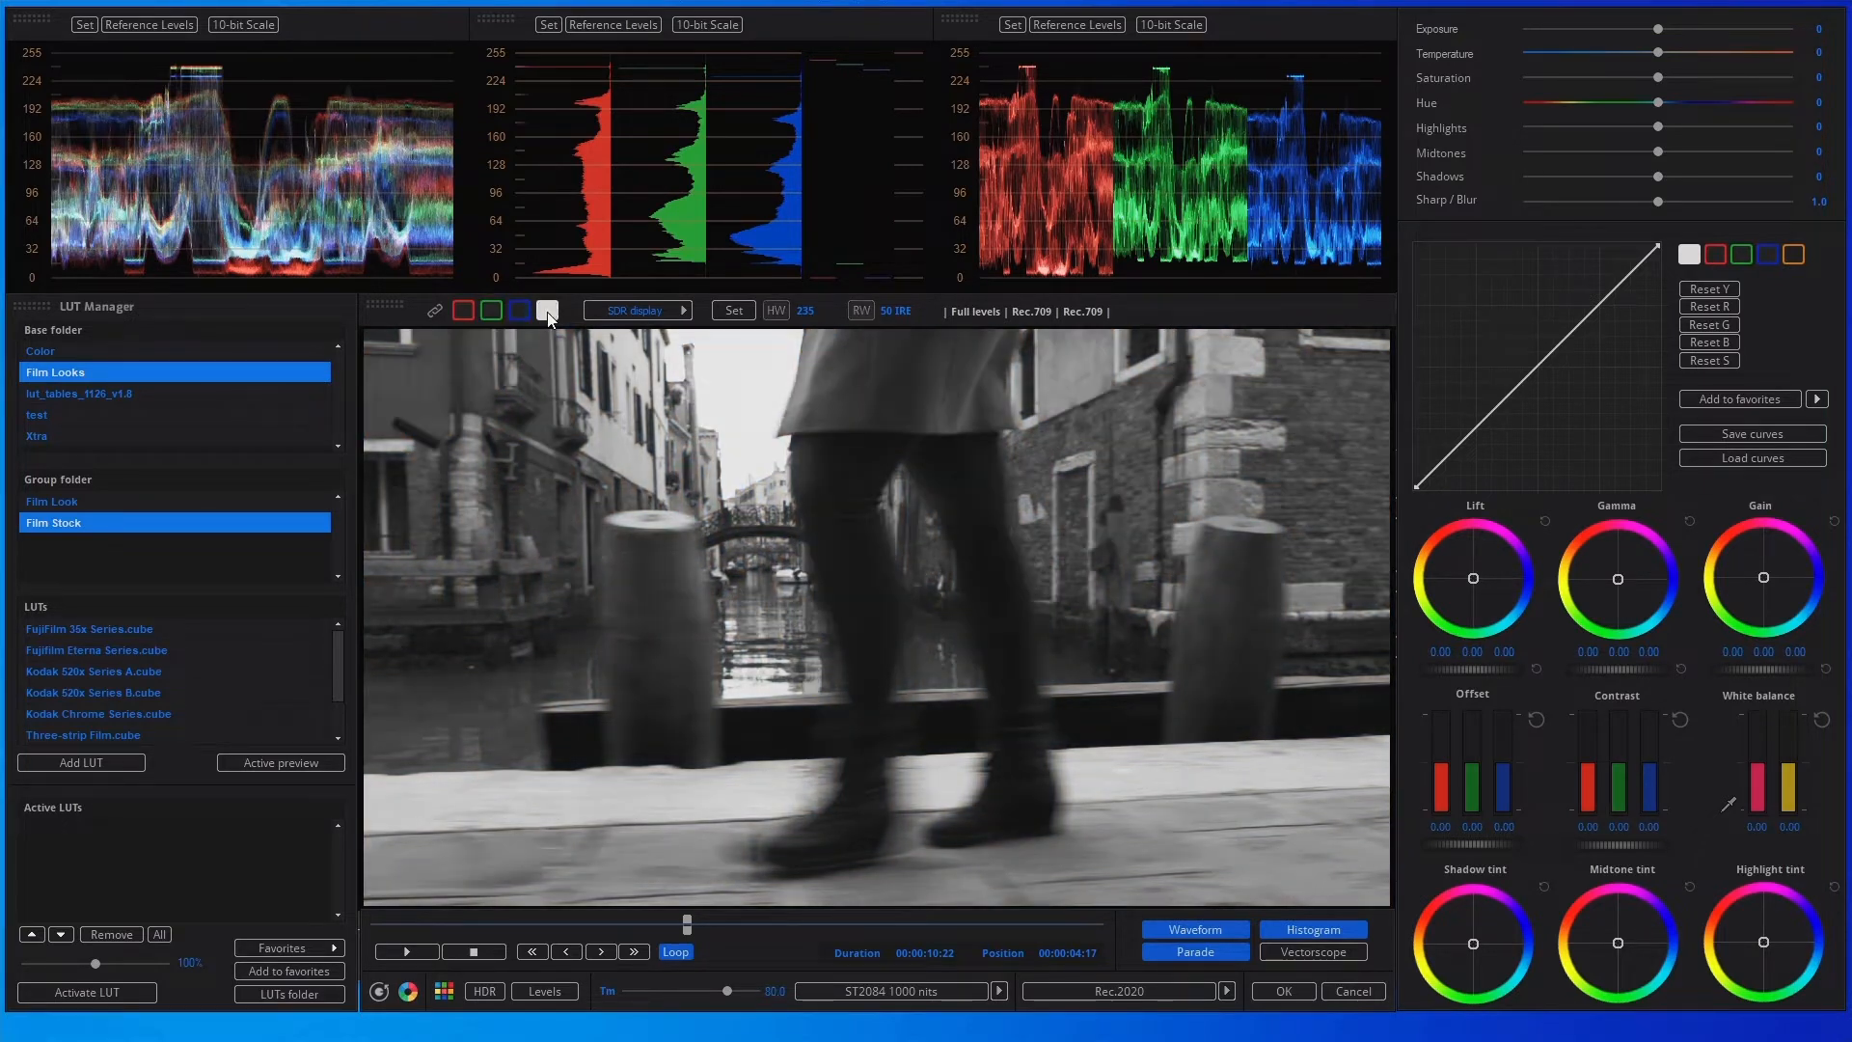
pyautogui.click(435, 311)
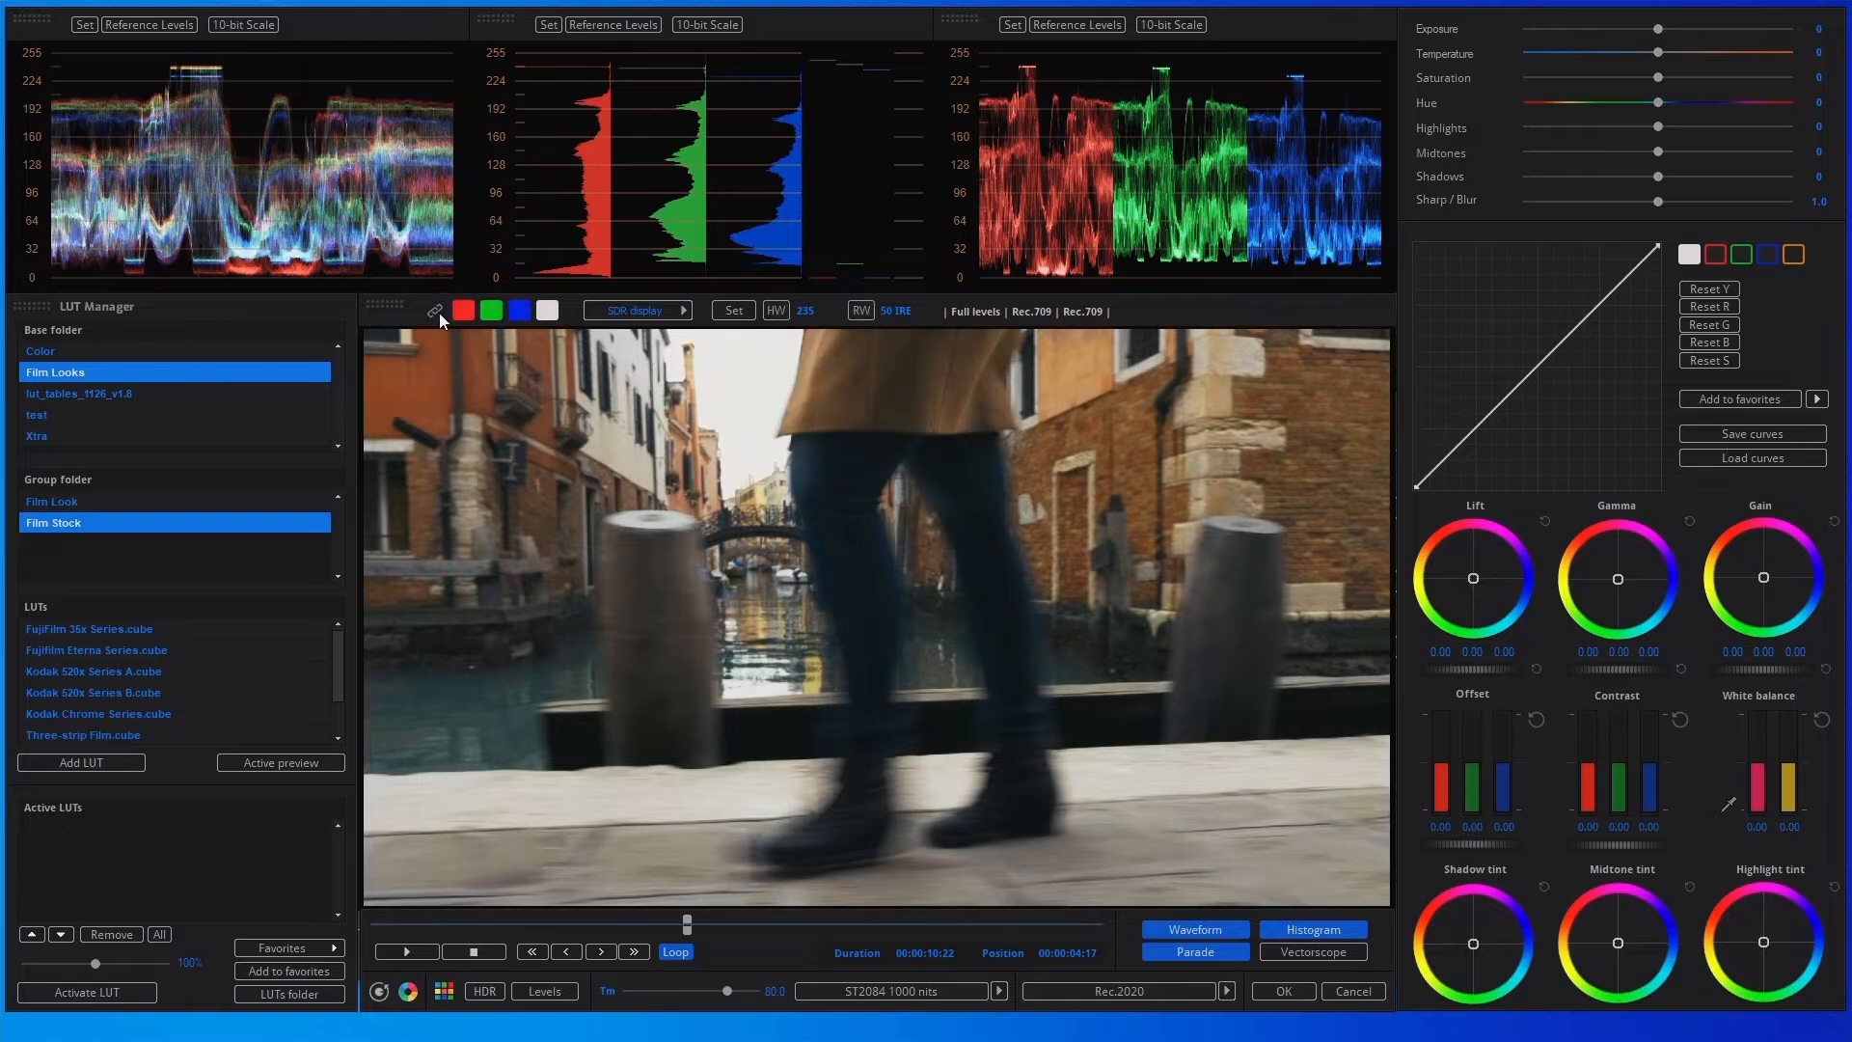
# Step: Confirm a highlight warning level of 235 and a range warning of 50 IRE ±5, and turn on the highlight warning
pyautogui.click(734, 310)
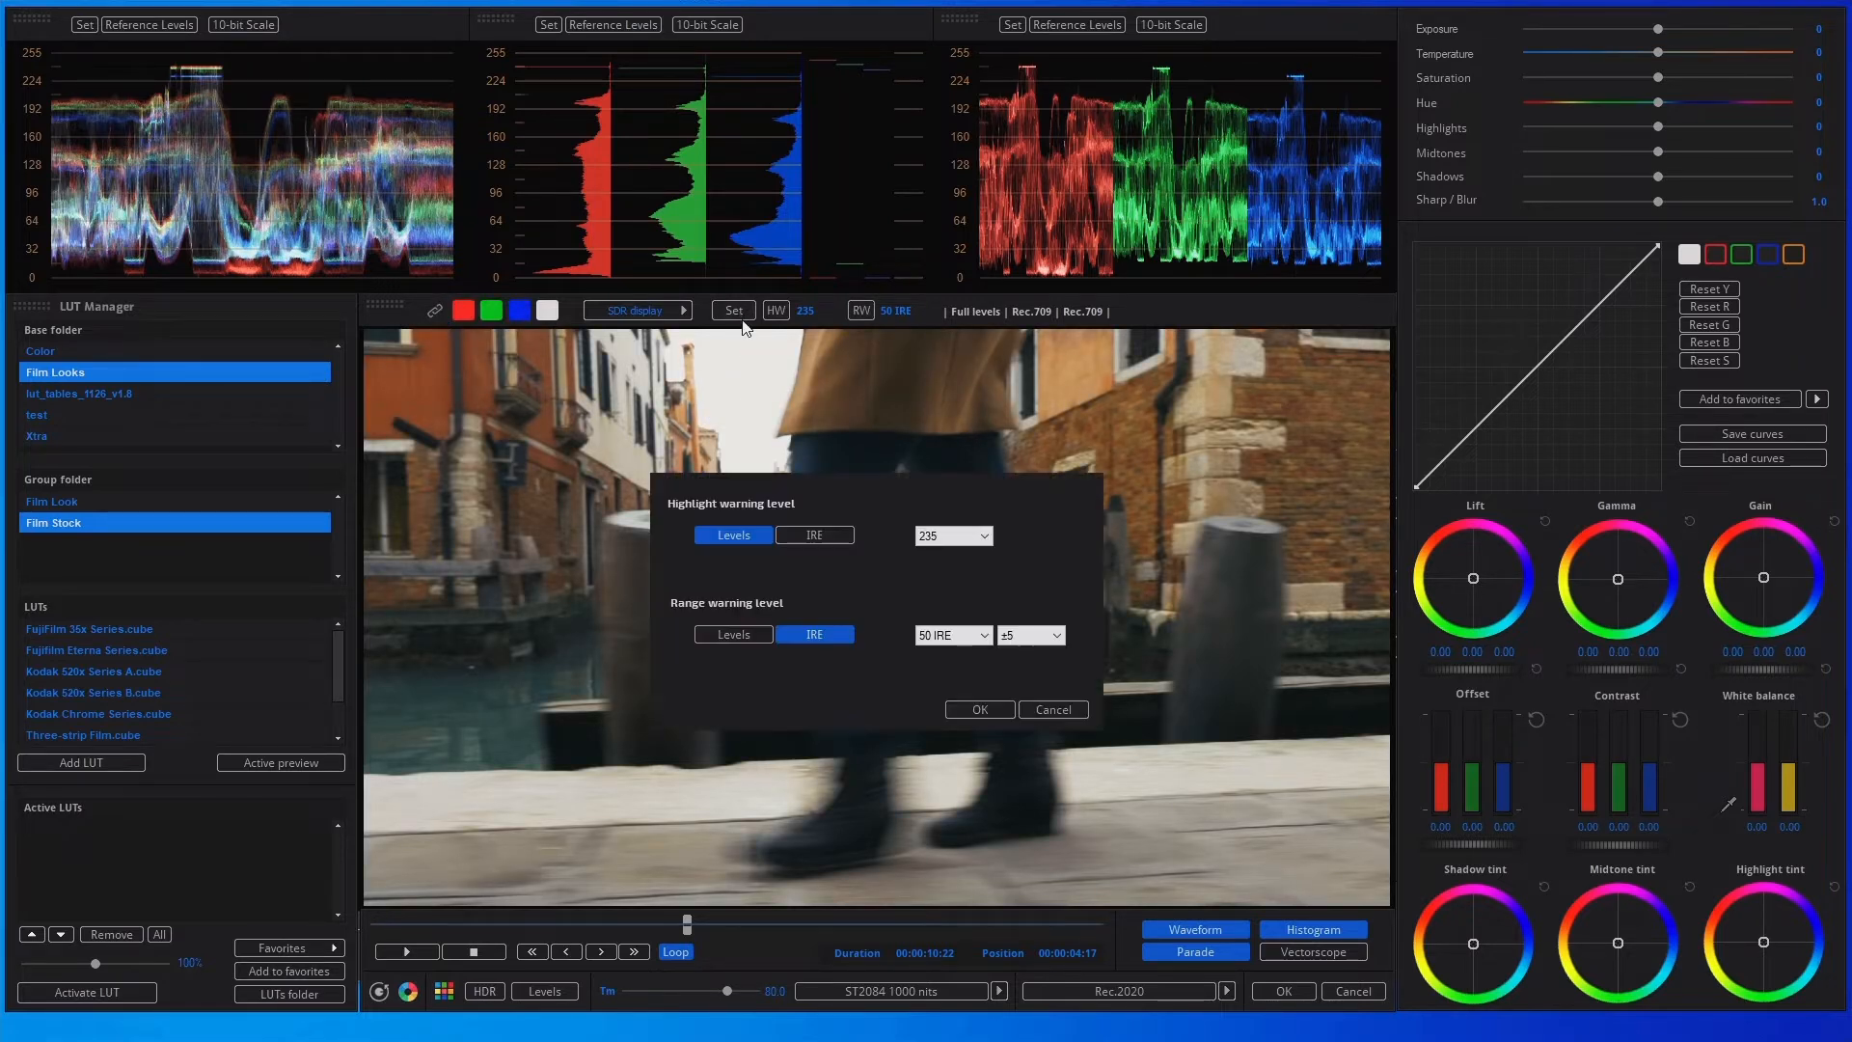
pyautogui.click(972, 706)
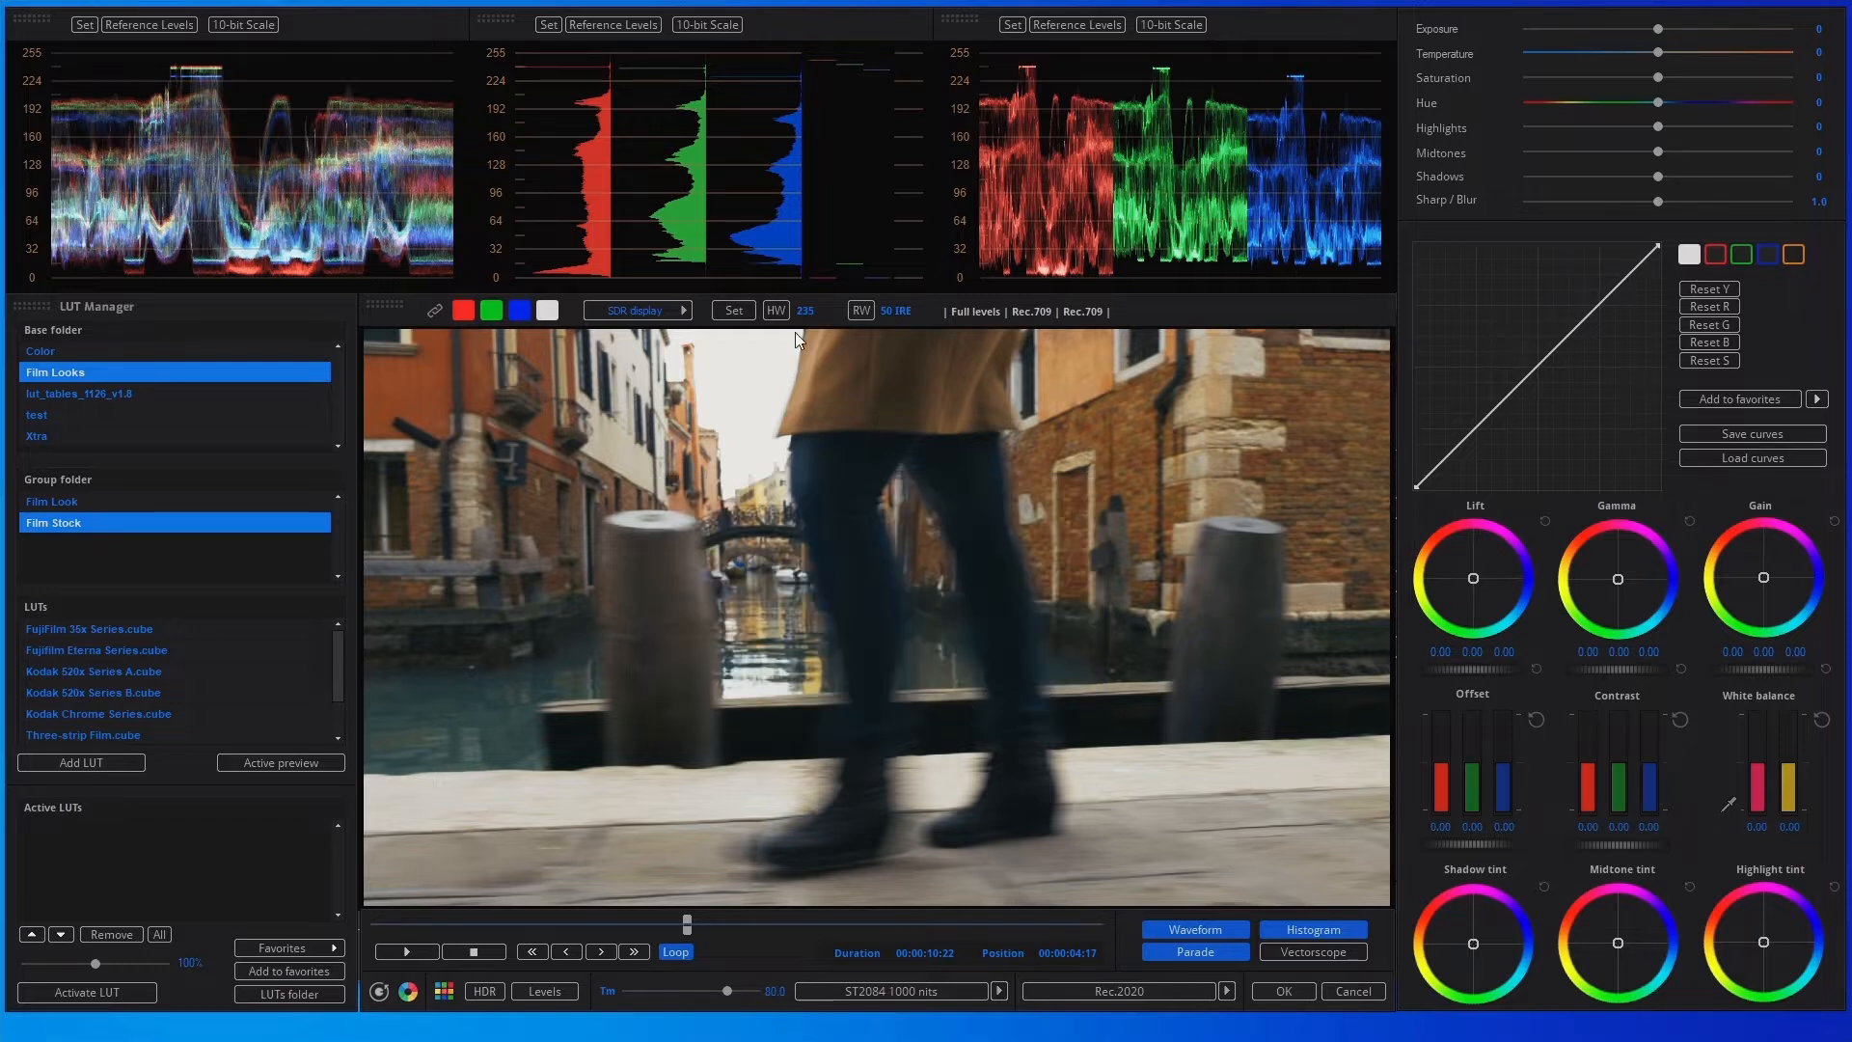
pyautogui.click(777, 310)
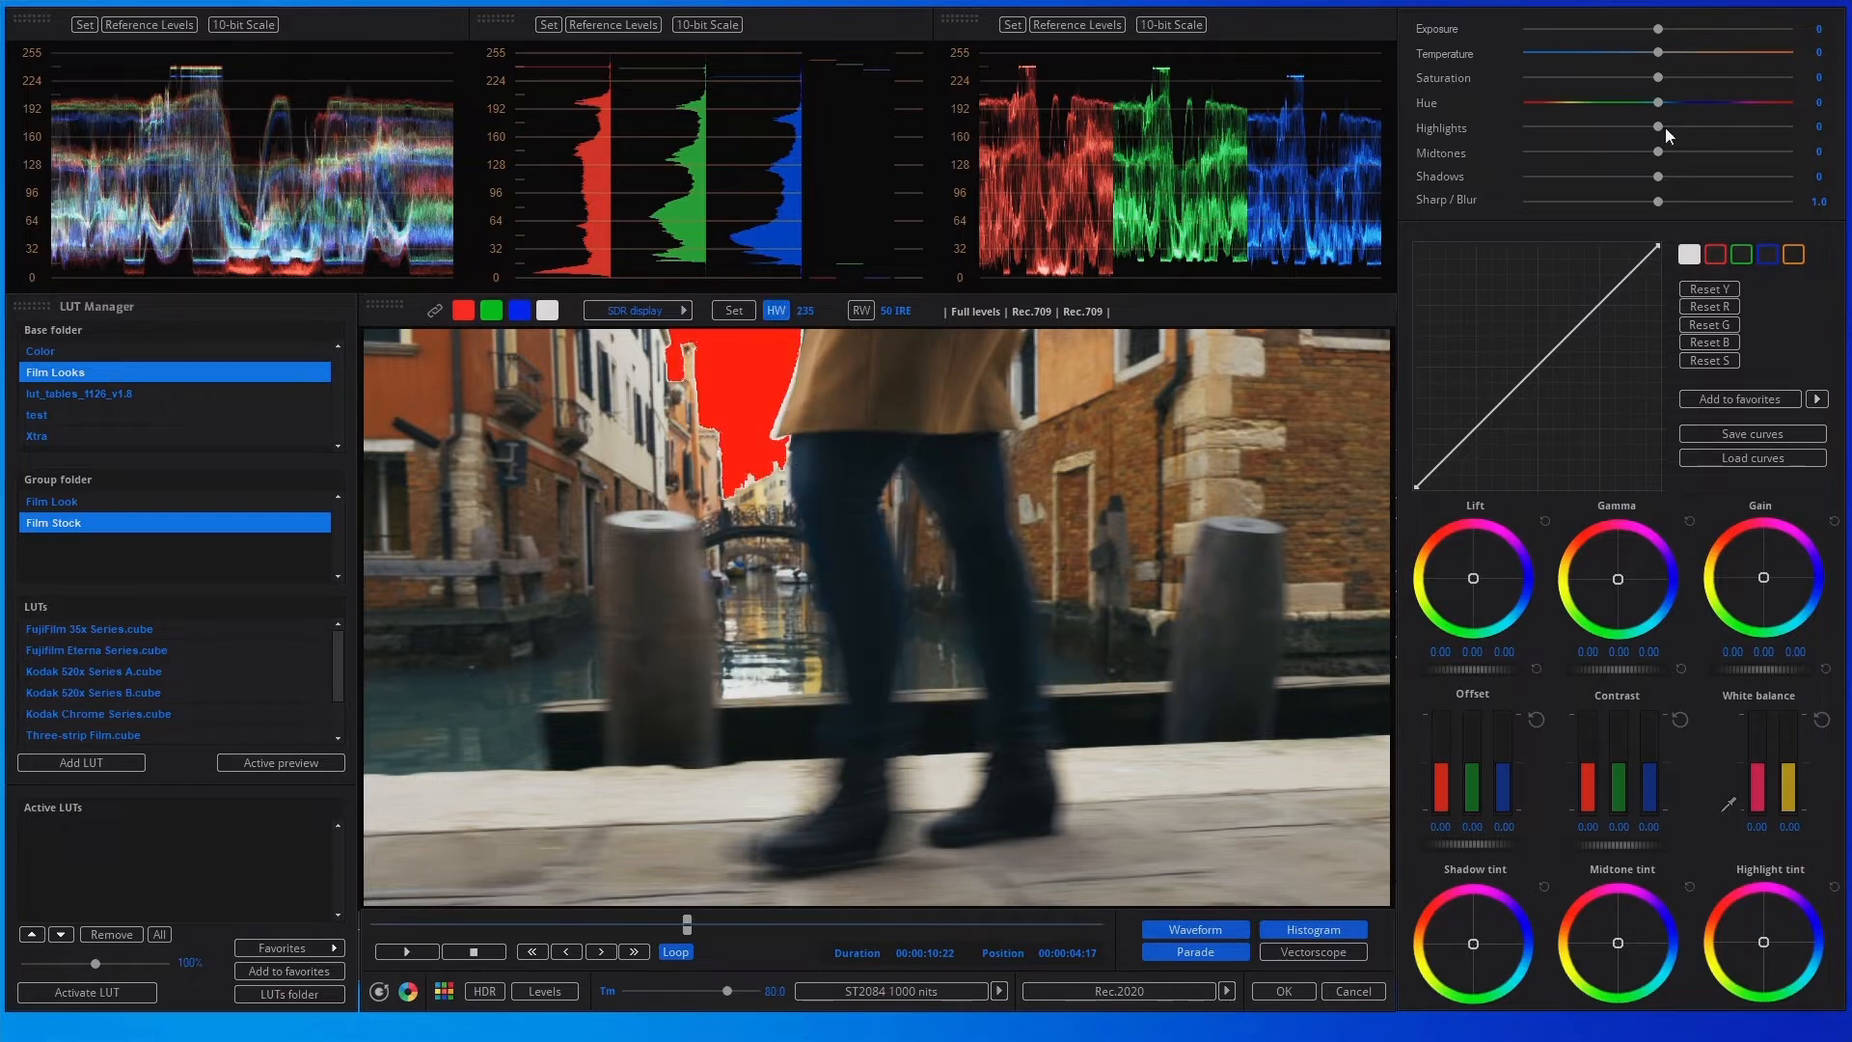
# Step: Raise Highlights to 33 and Midtones to 37 with the highlight and range warnings as guides, and switch both warnings off
pyautogui.moveTo(1660, 123); pyautogui.dragTo(1702, 123)
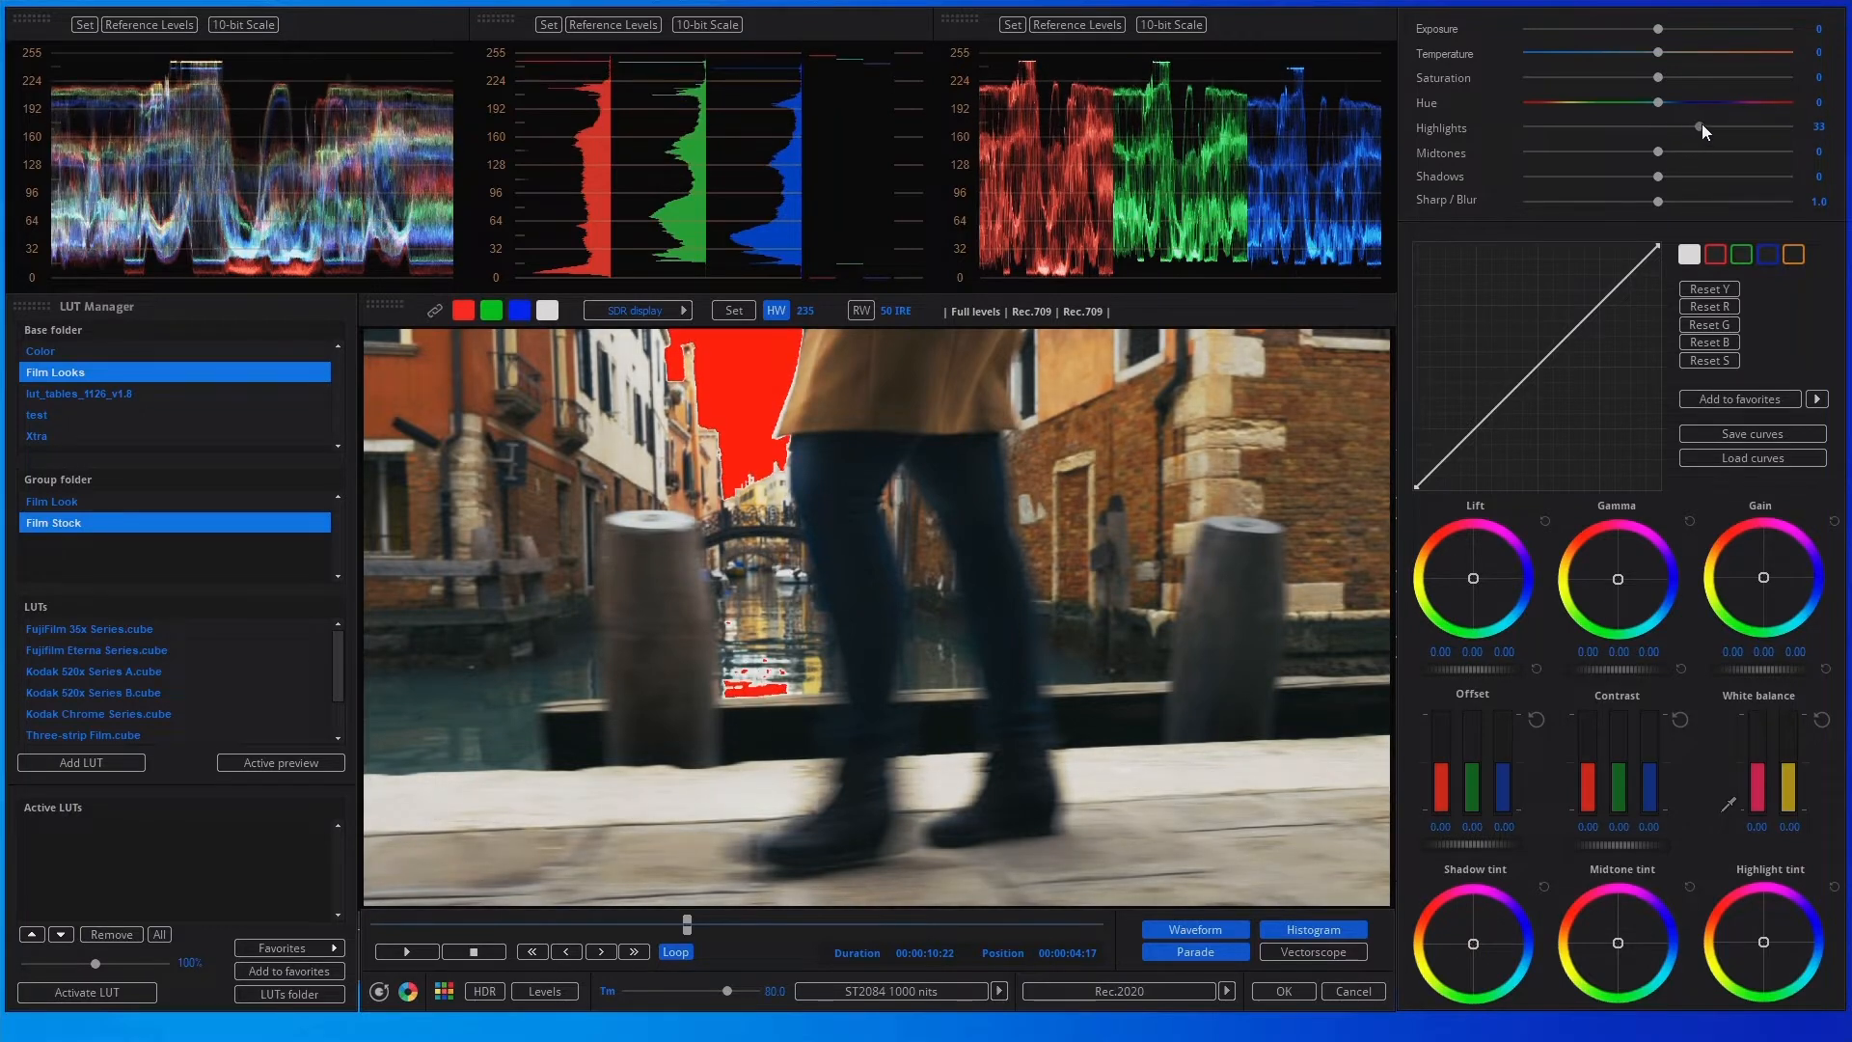
pyautogui.click(862, 312)
pyautogui.moveTo(1658, 153); pyautogui.dragTo(1705, 154)
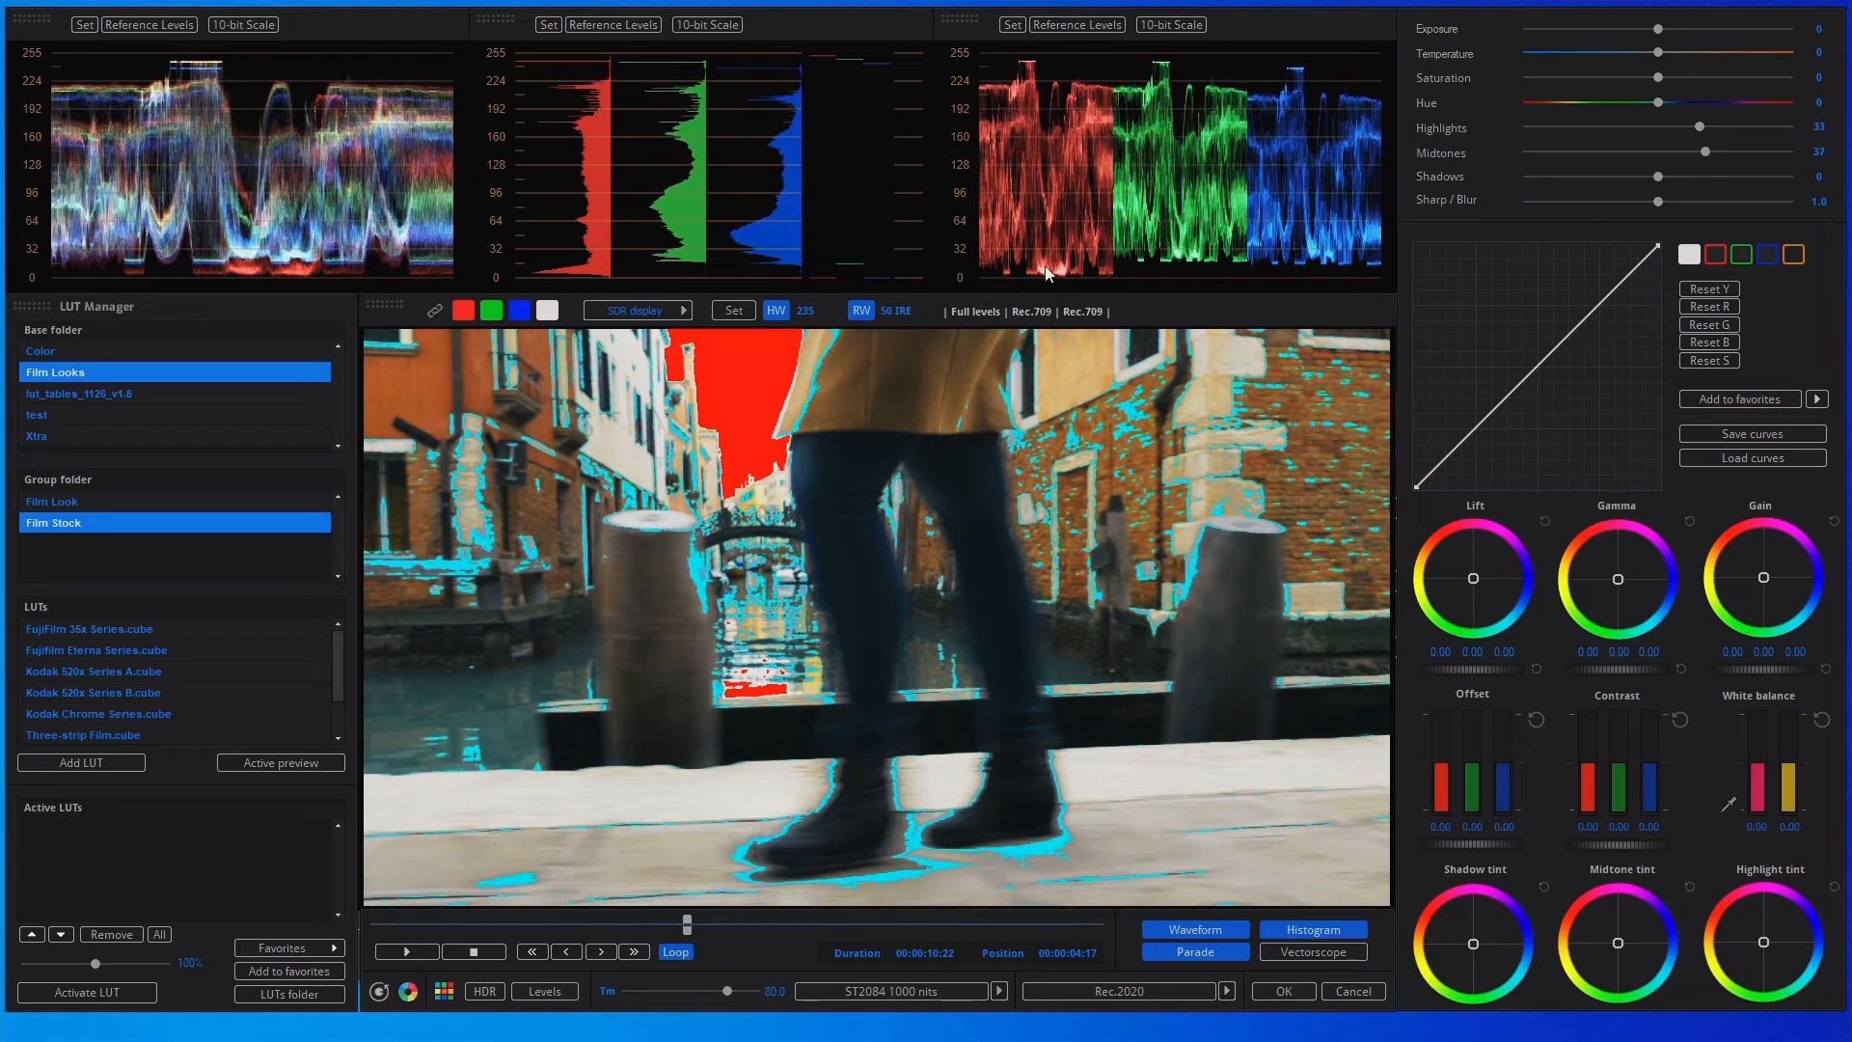
pyautogui.click(861, 312)
pyautogui.click(778, 311)
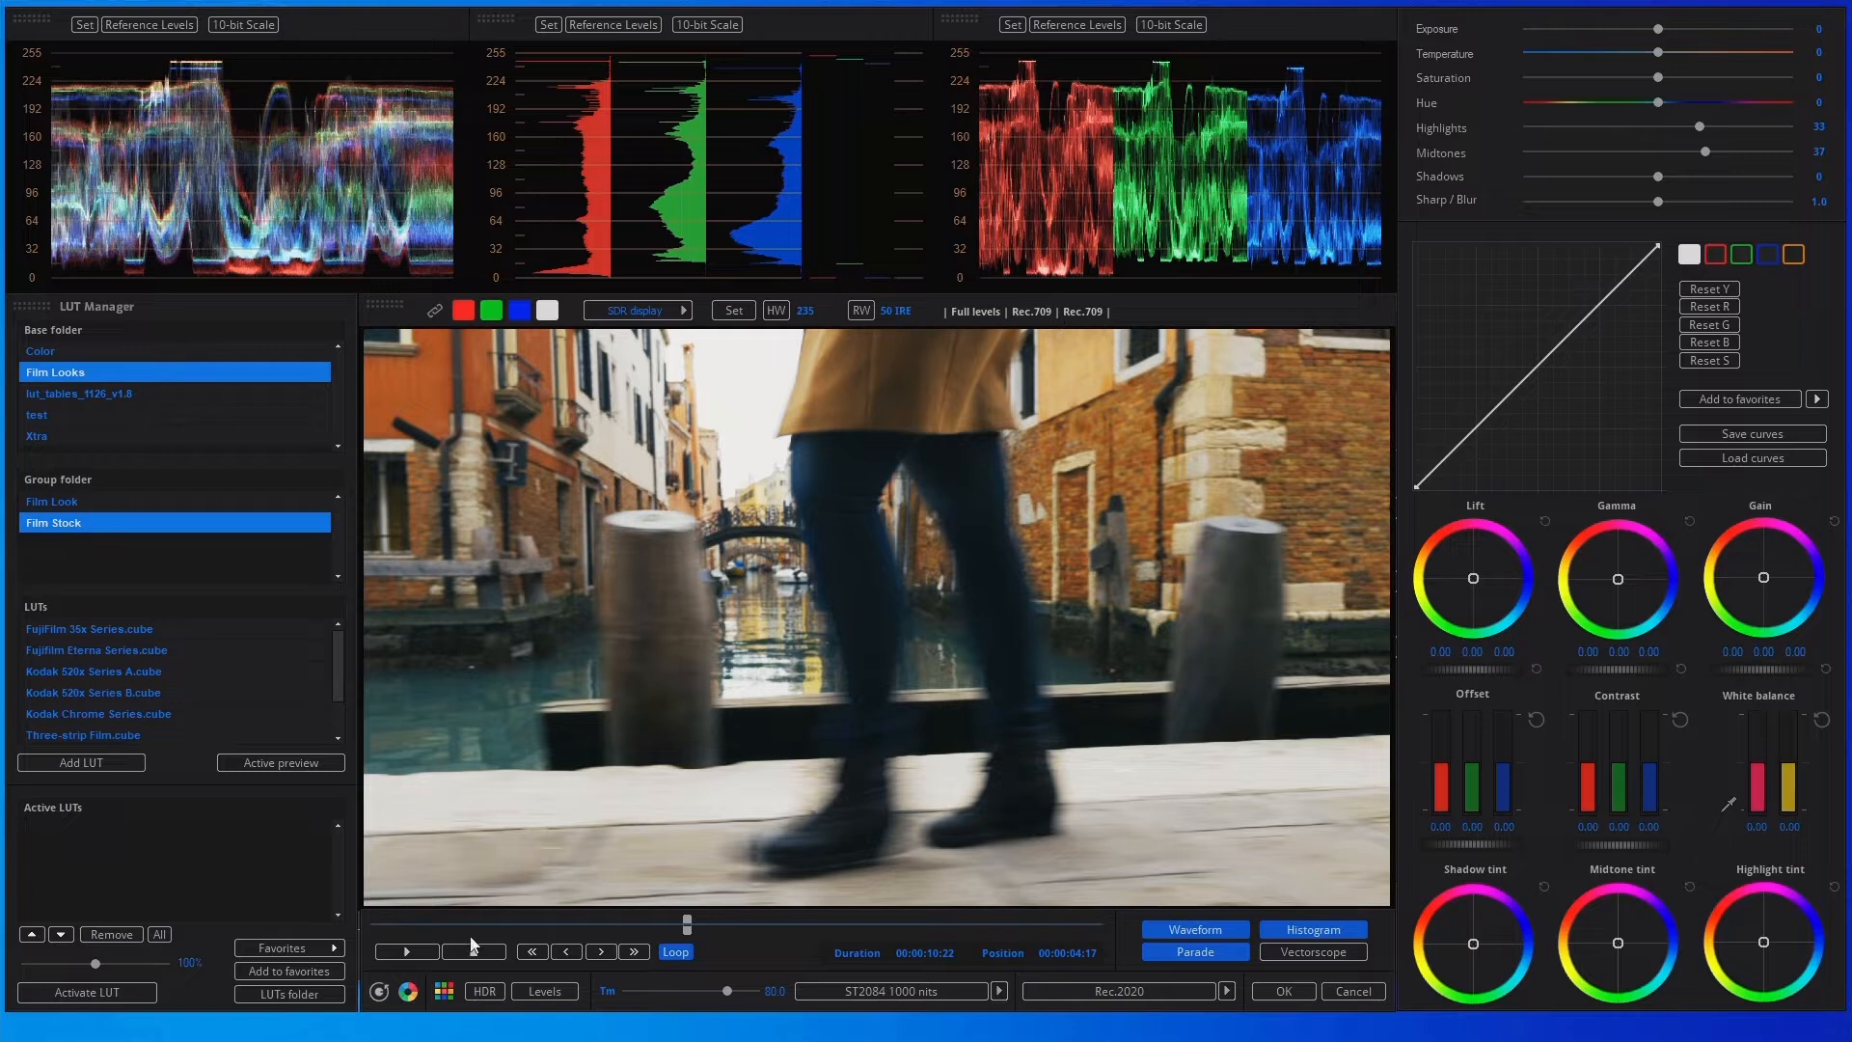
# Step: Play the clip in a loop and toggle the waveform, histogram and vectorscope, ending with the waveform, histogram and parade shown
pyautogui.click(425, 951)
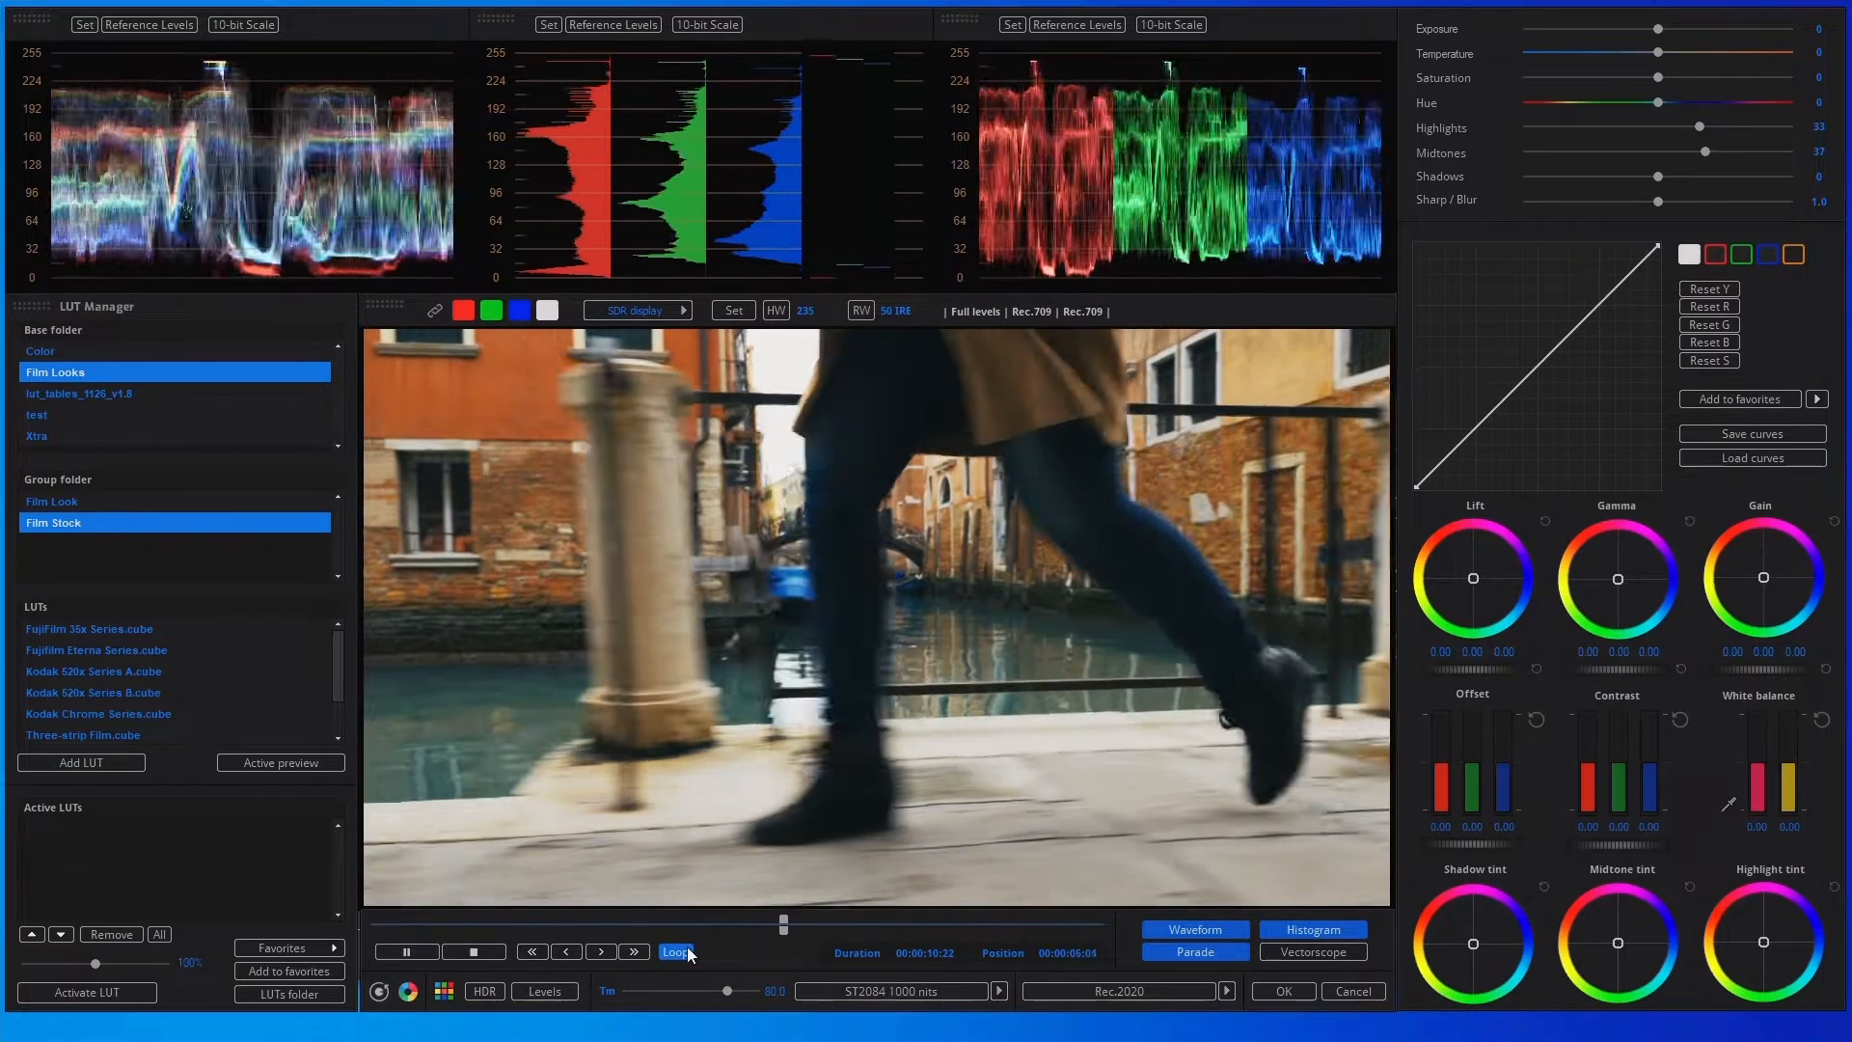
pyautogui.click(688, 951)
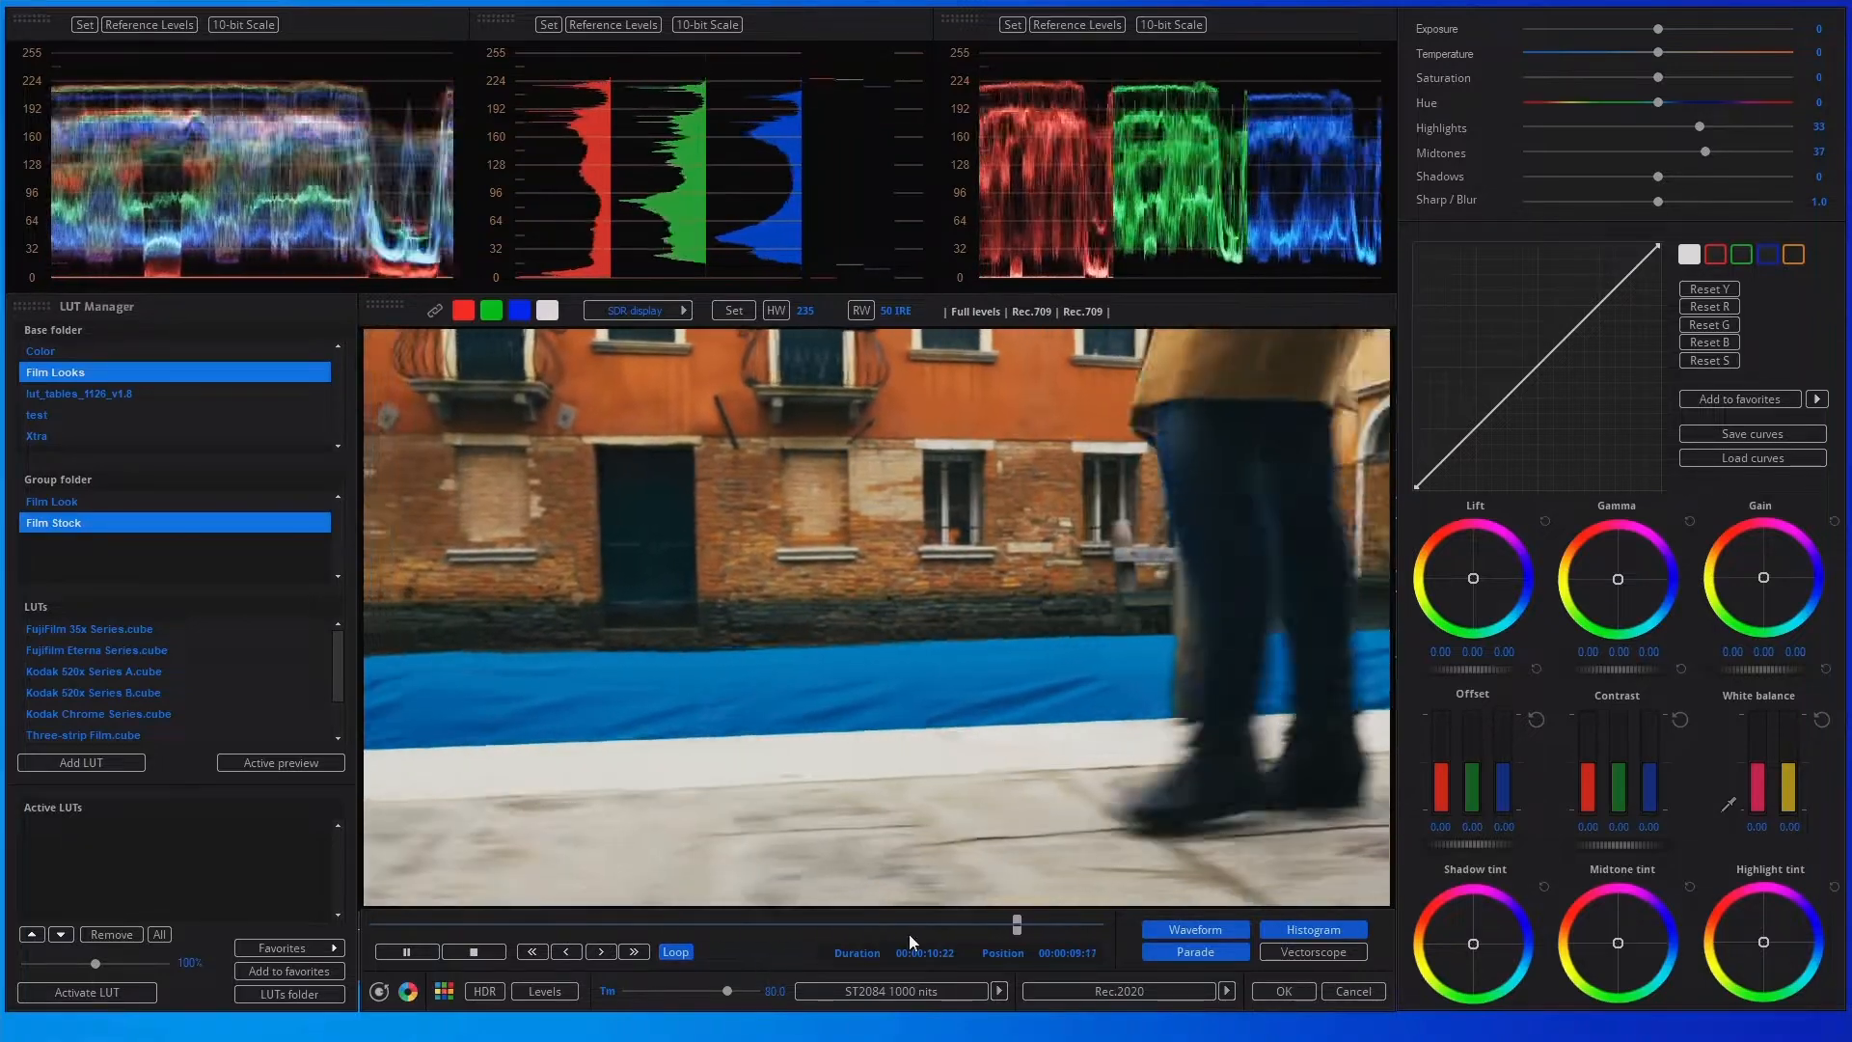
pyautogui.click(1222, 930)
pyautogui.click(1281, 928)
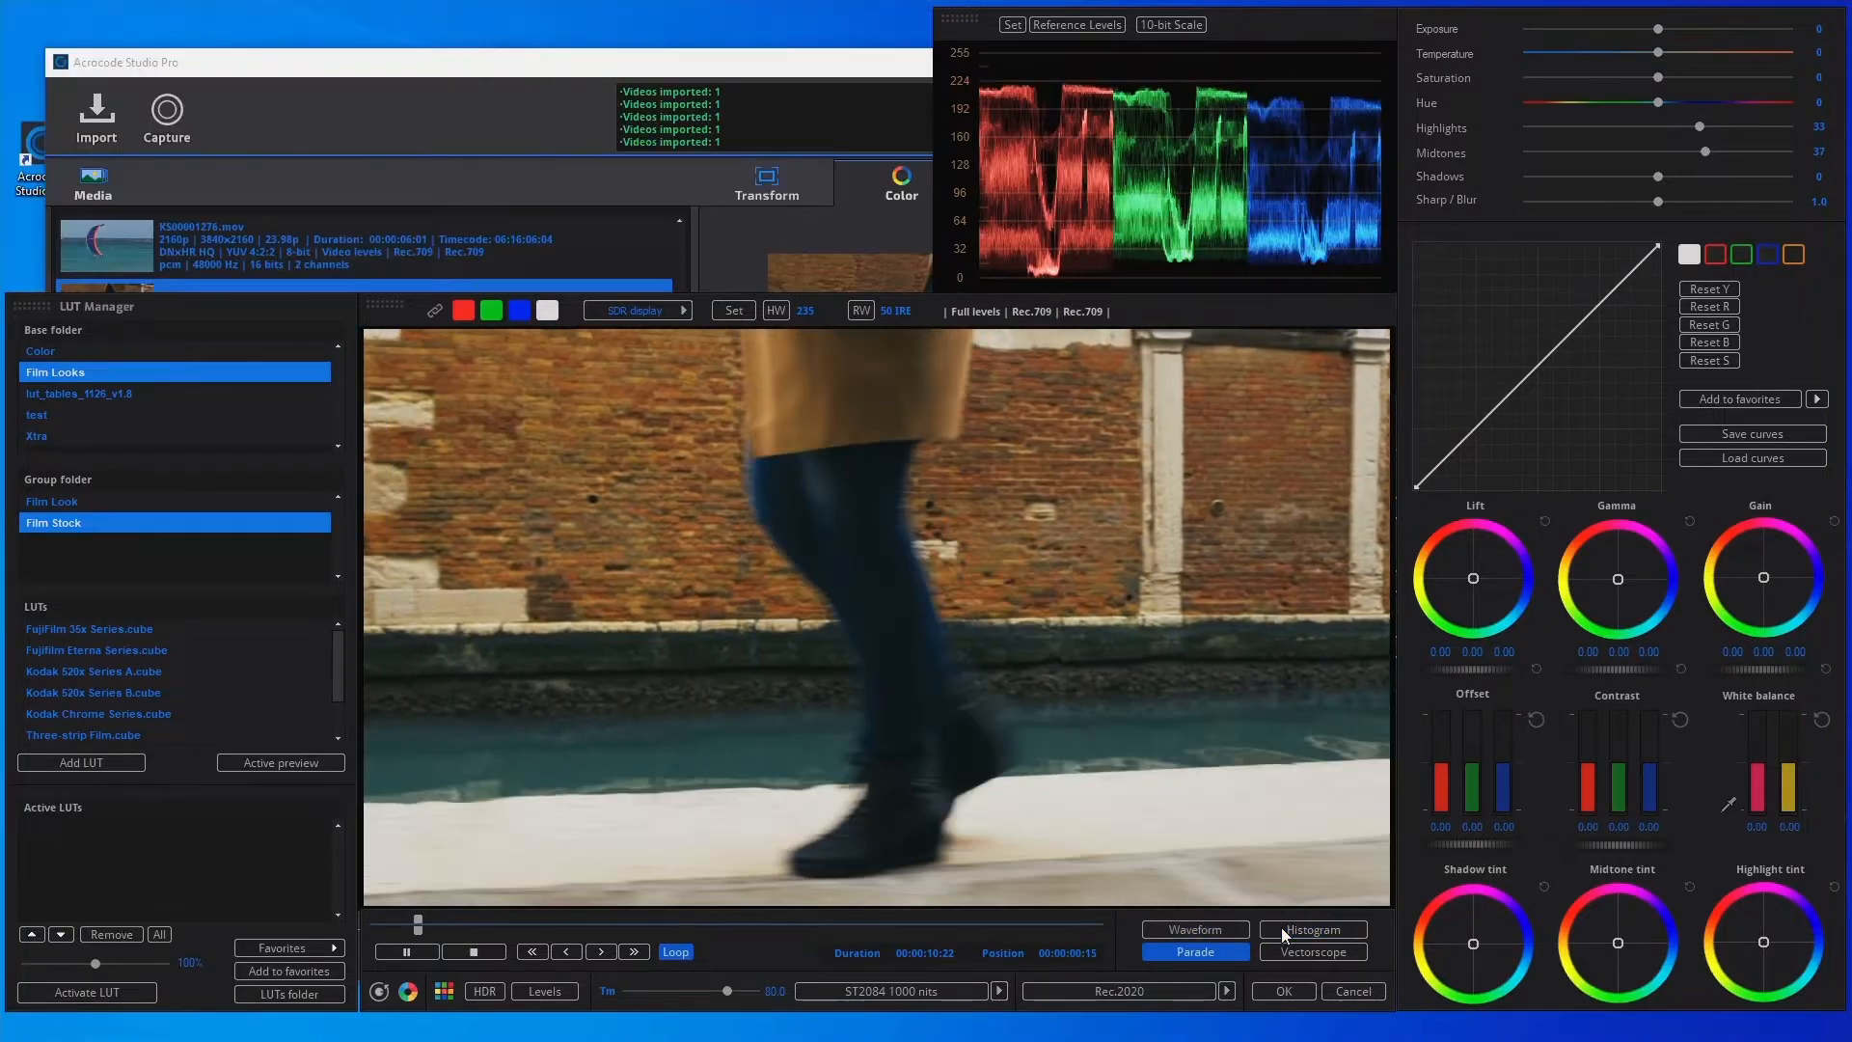
pyautogui.click(1283, 949)
pyautogui.click(1266, 928)
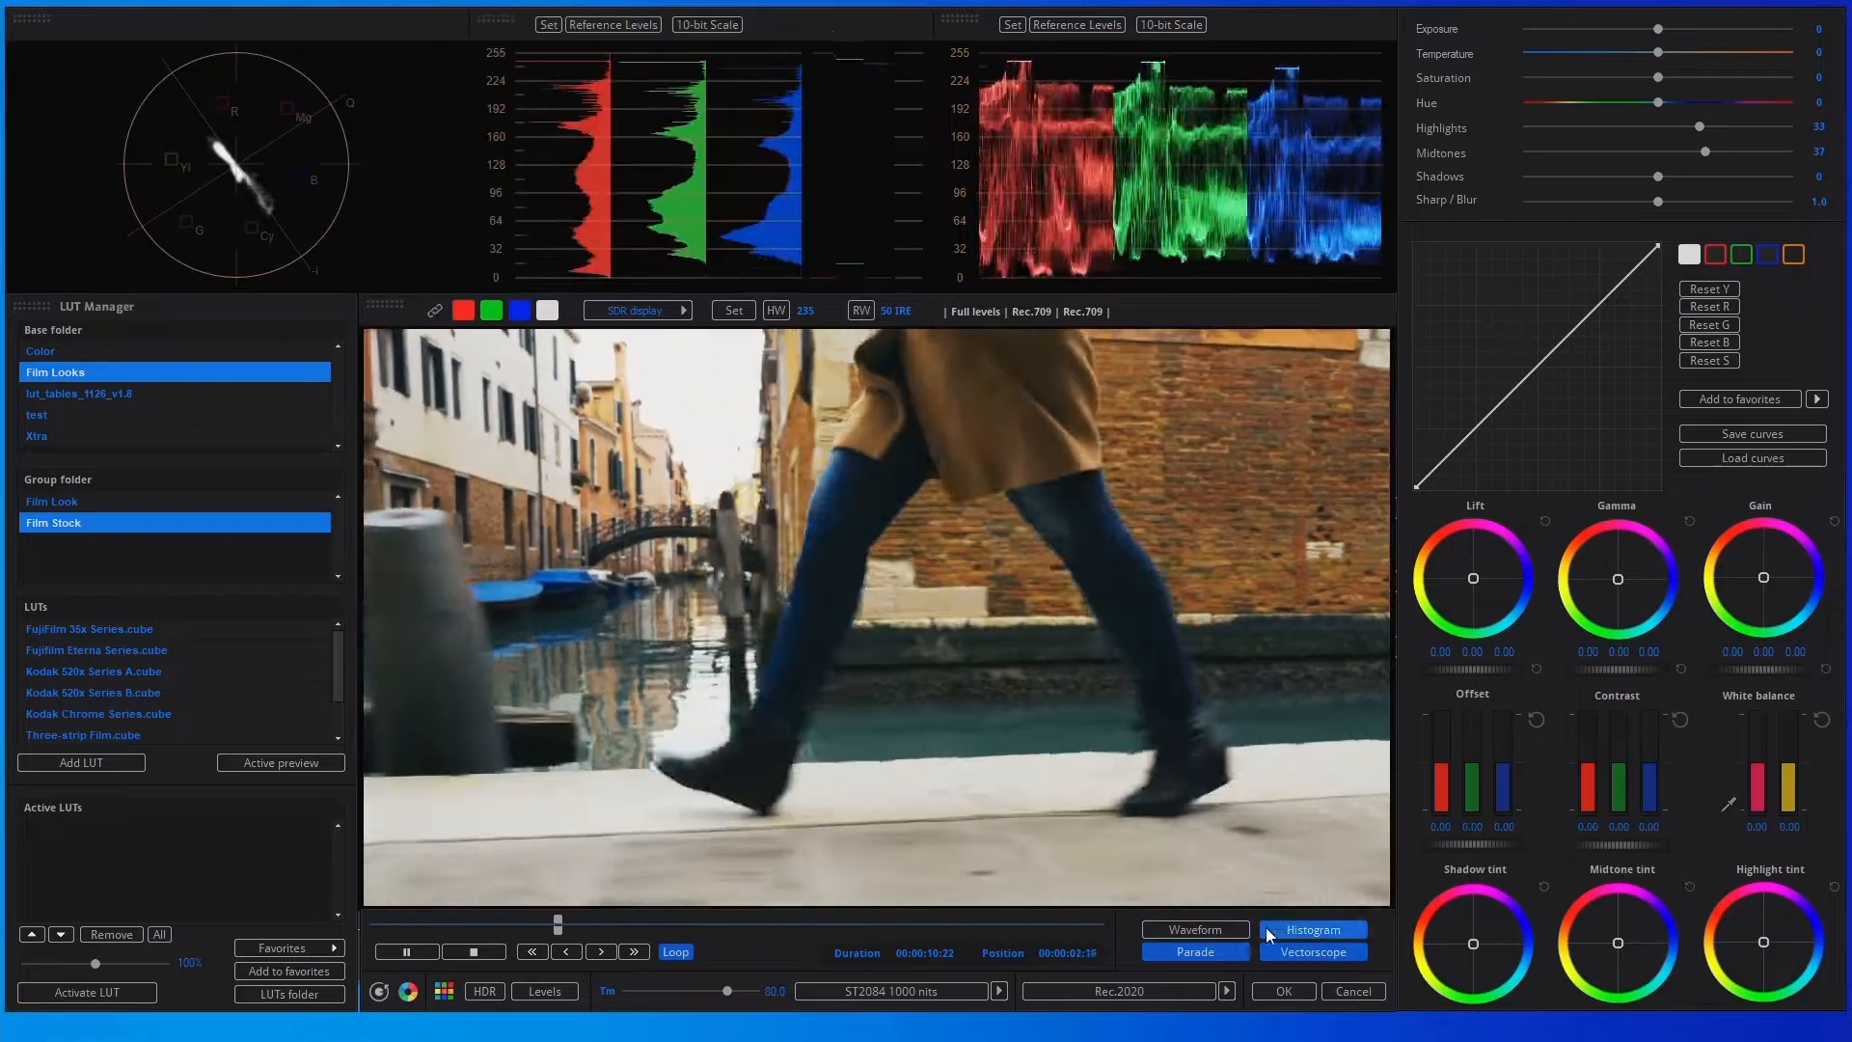
pyautogui.click(1226, 928)
pyautogui.click(1289, 950)
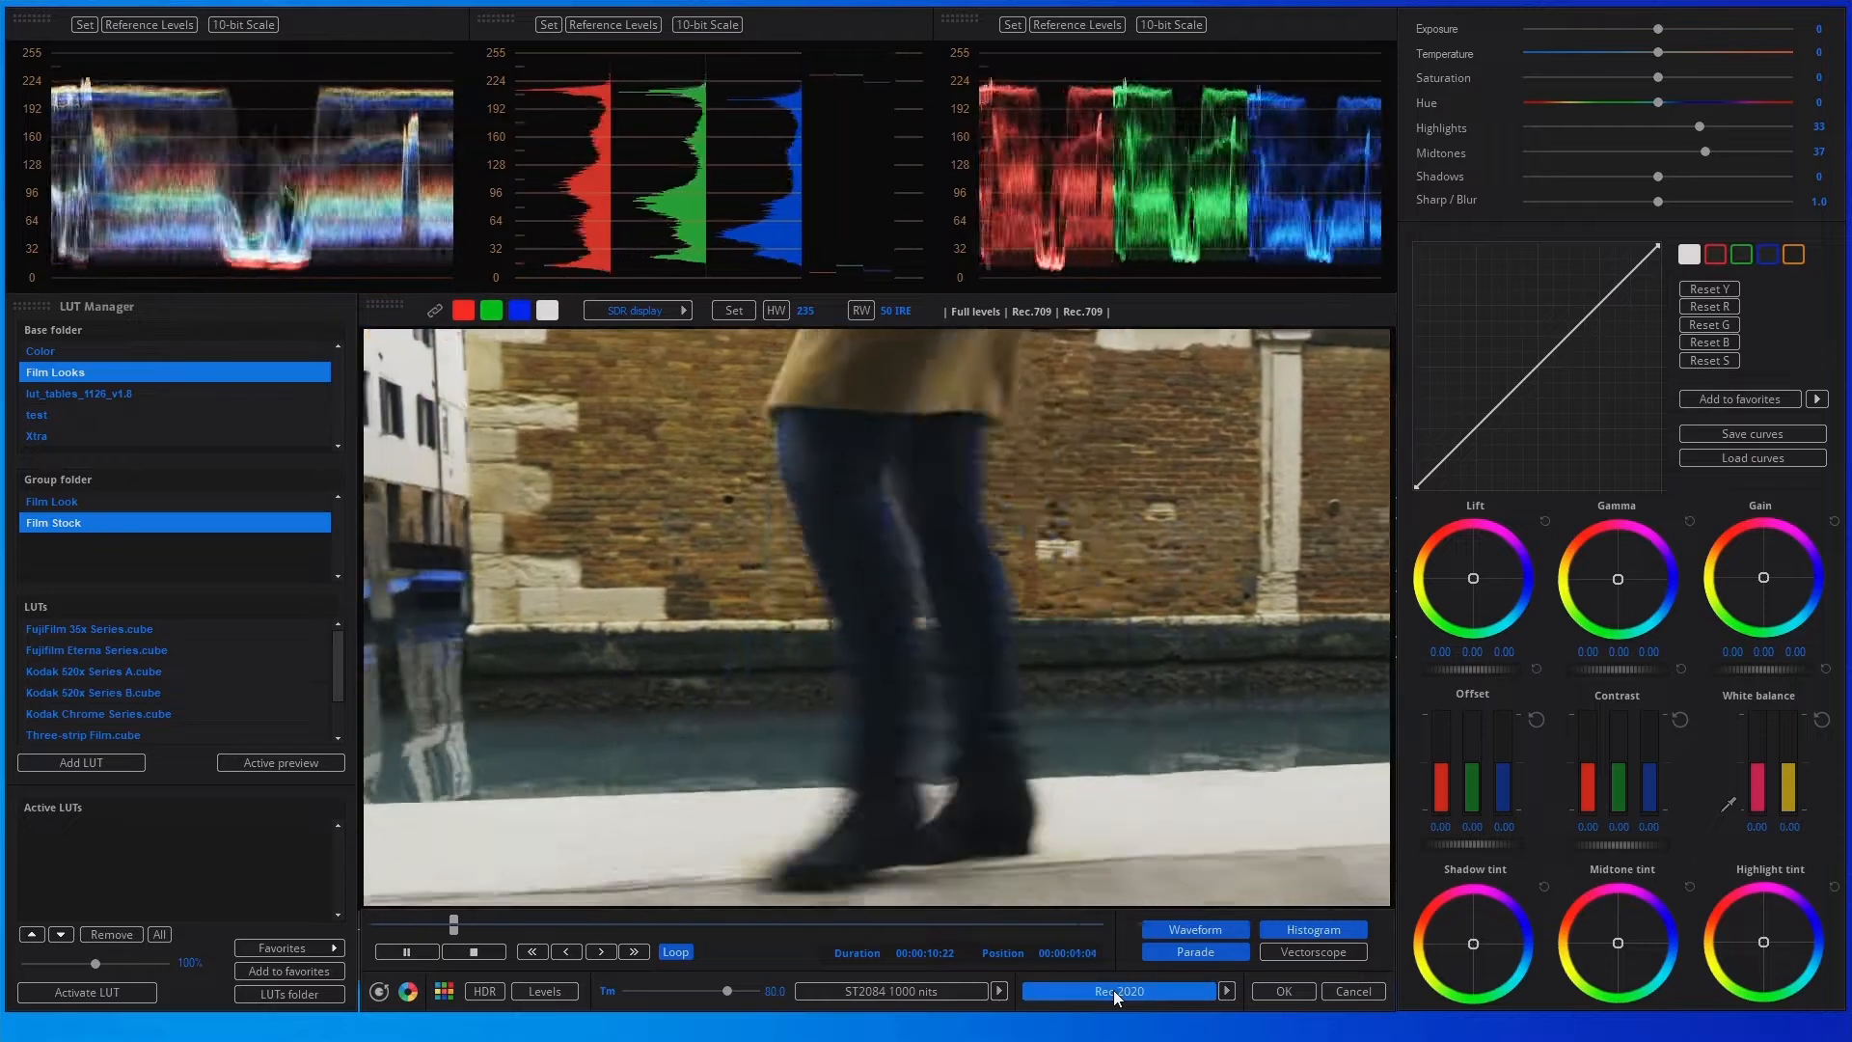
# Step: Preview the clip with the ST2084 1000 nits gamma conversion and turn the conversion back off
pyautogui.click(895, 993)
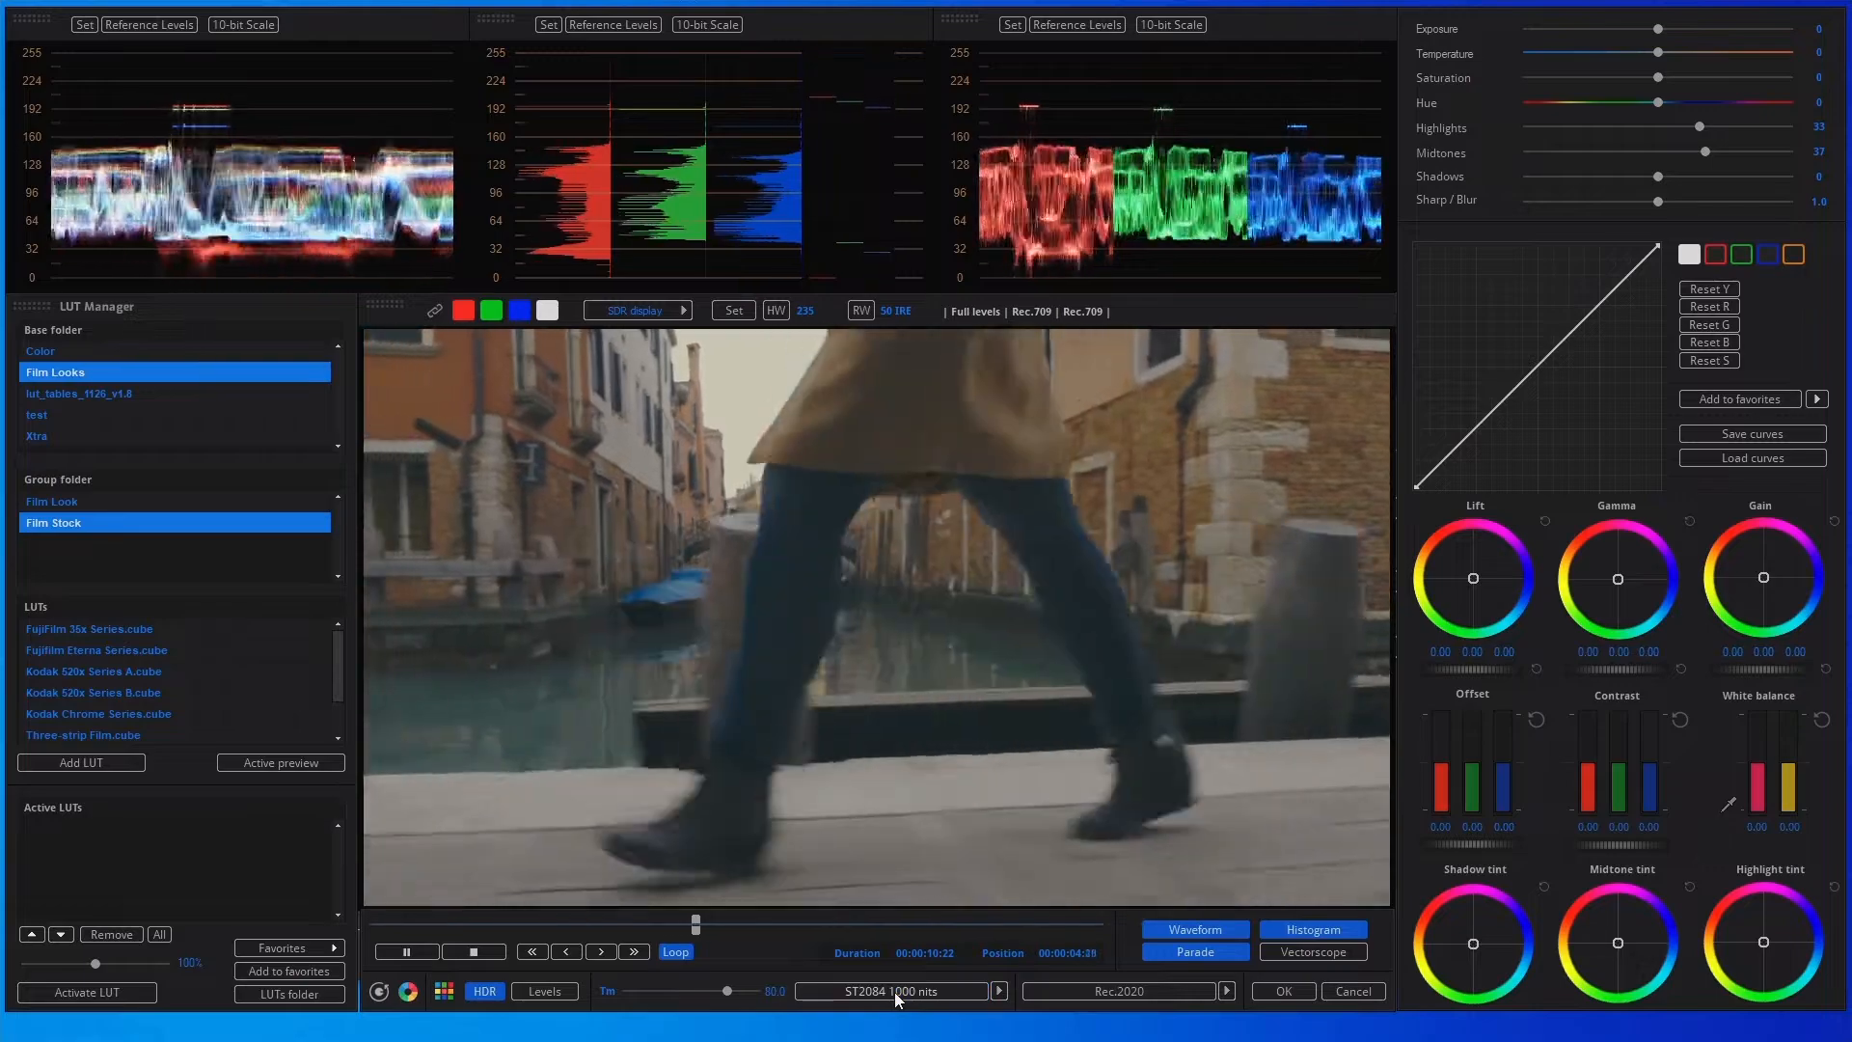
pyautogui.click(894, 992)
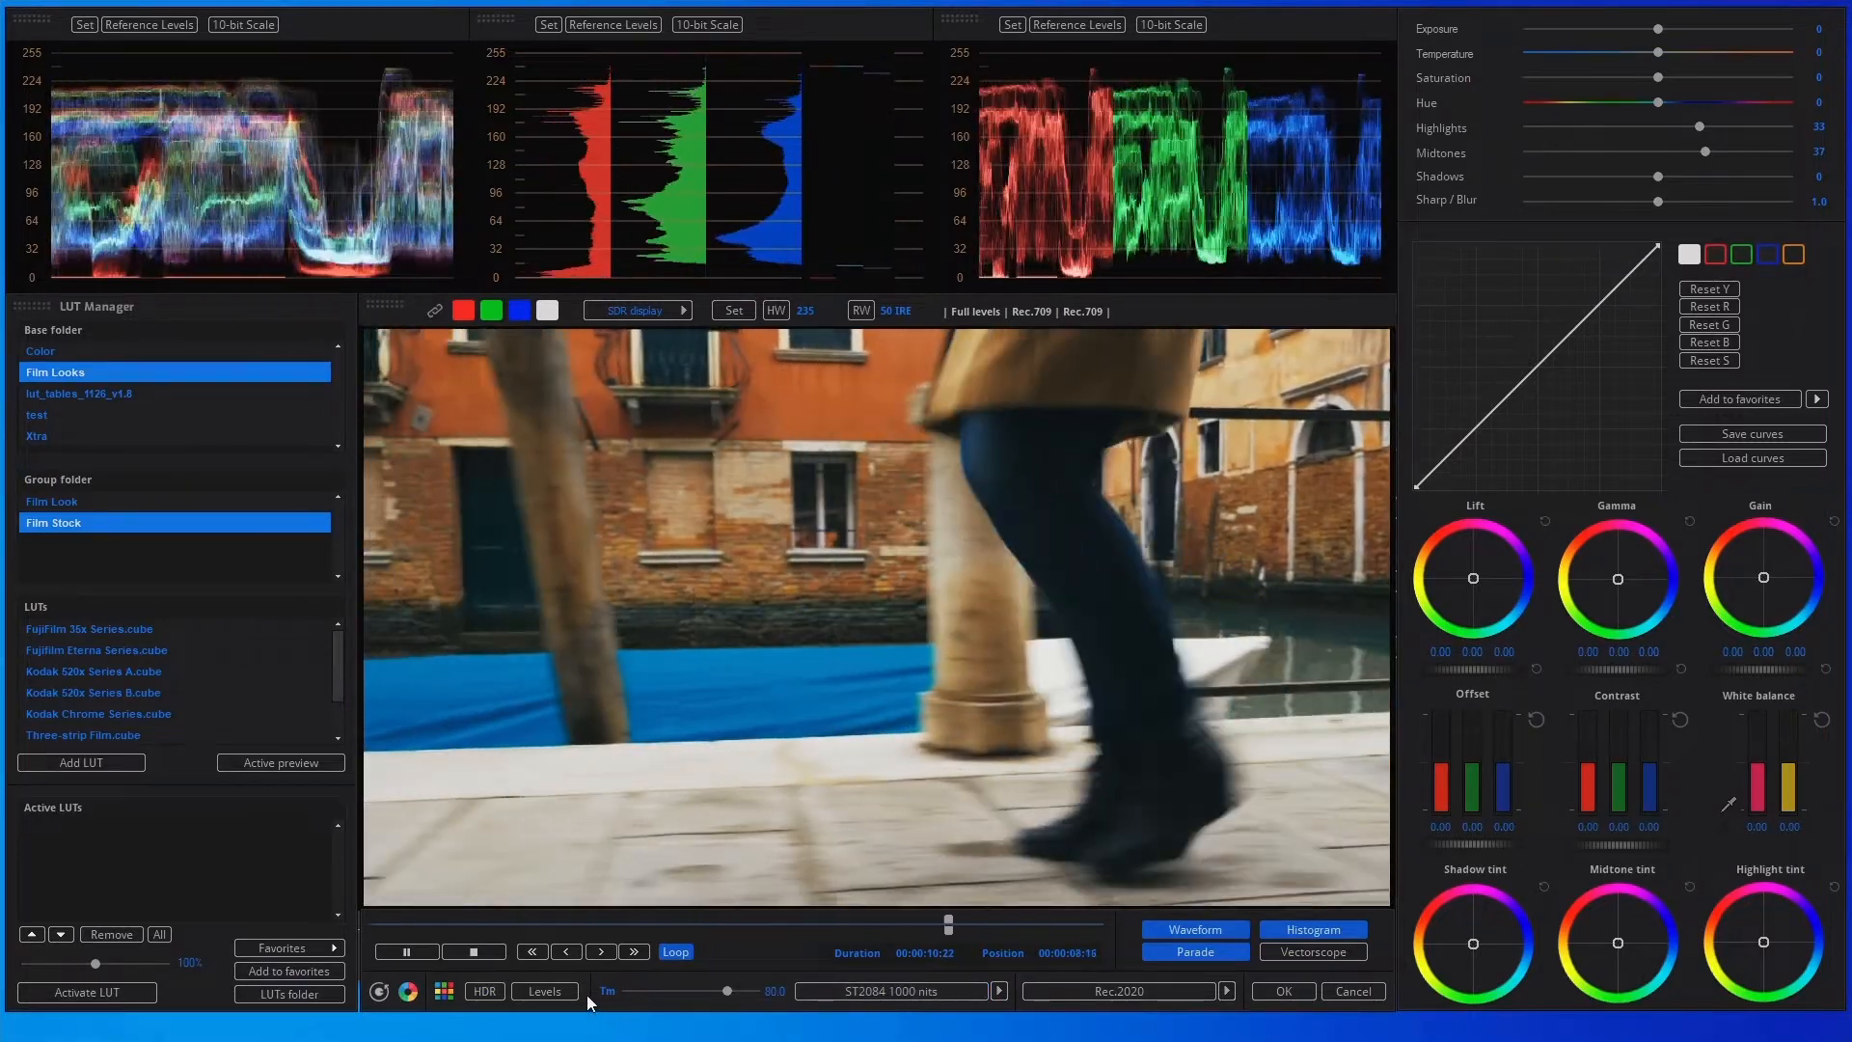
# Step: Enable the Levels and HDR options for the clip's preview
pyautogui.click(570, 992)
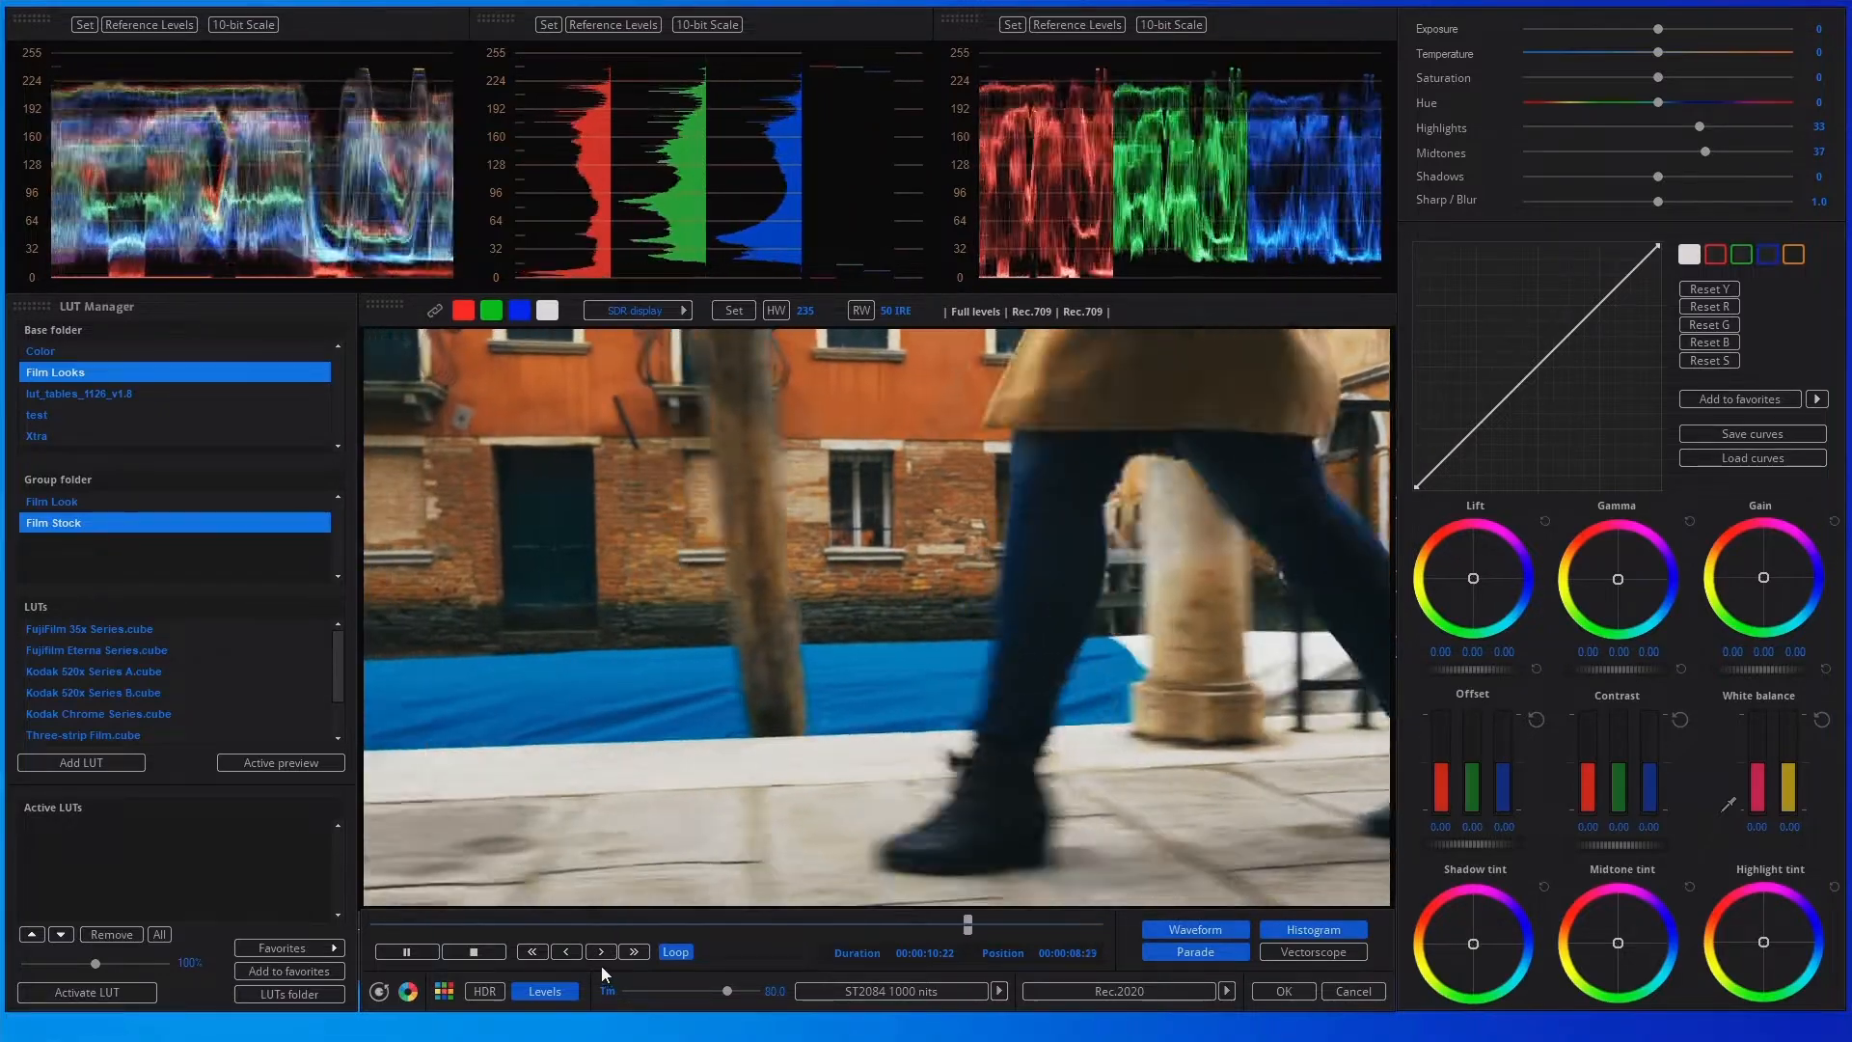
pyautogui.click(496, 994)
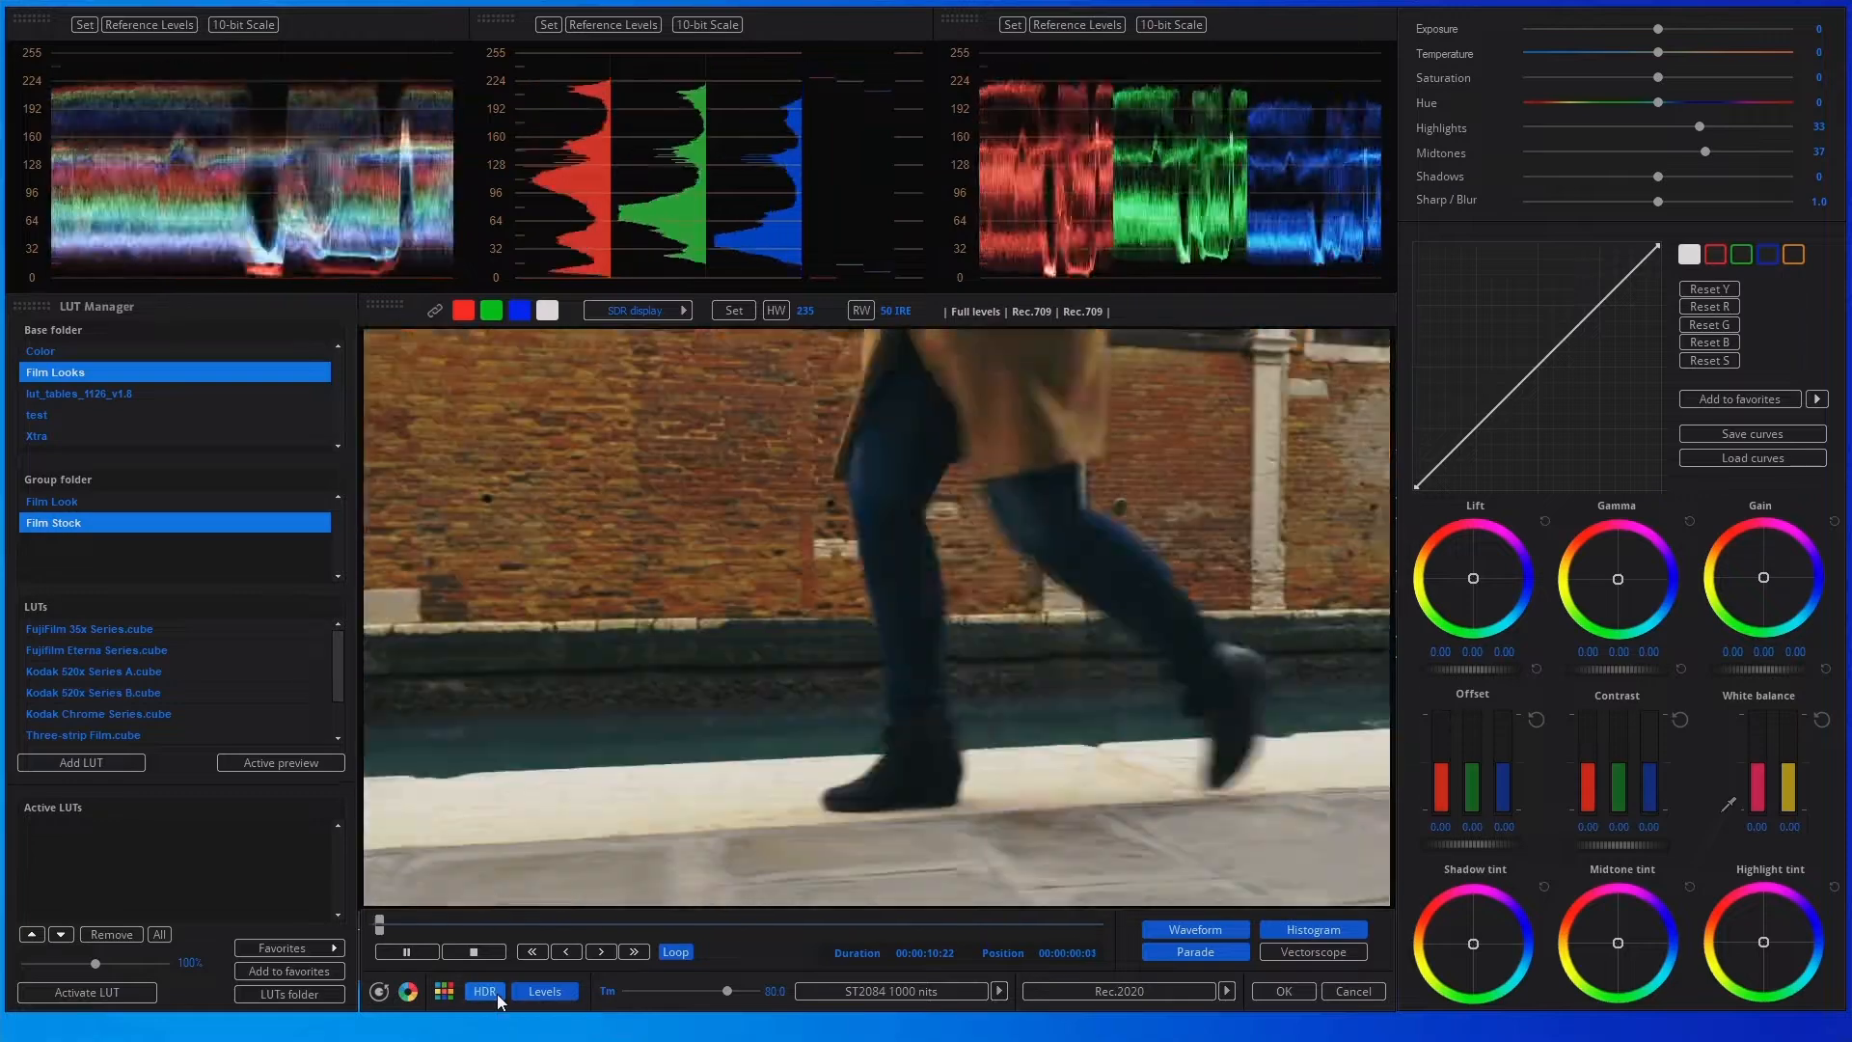
# Step: Turn off the clip's HDR option, view the 3D LUT export sizes, and reset all filters to their initial values
pyautogui.click(484, 991)
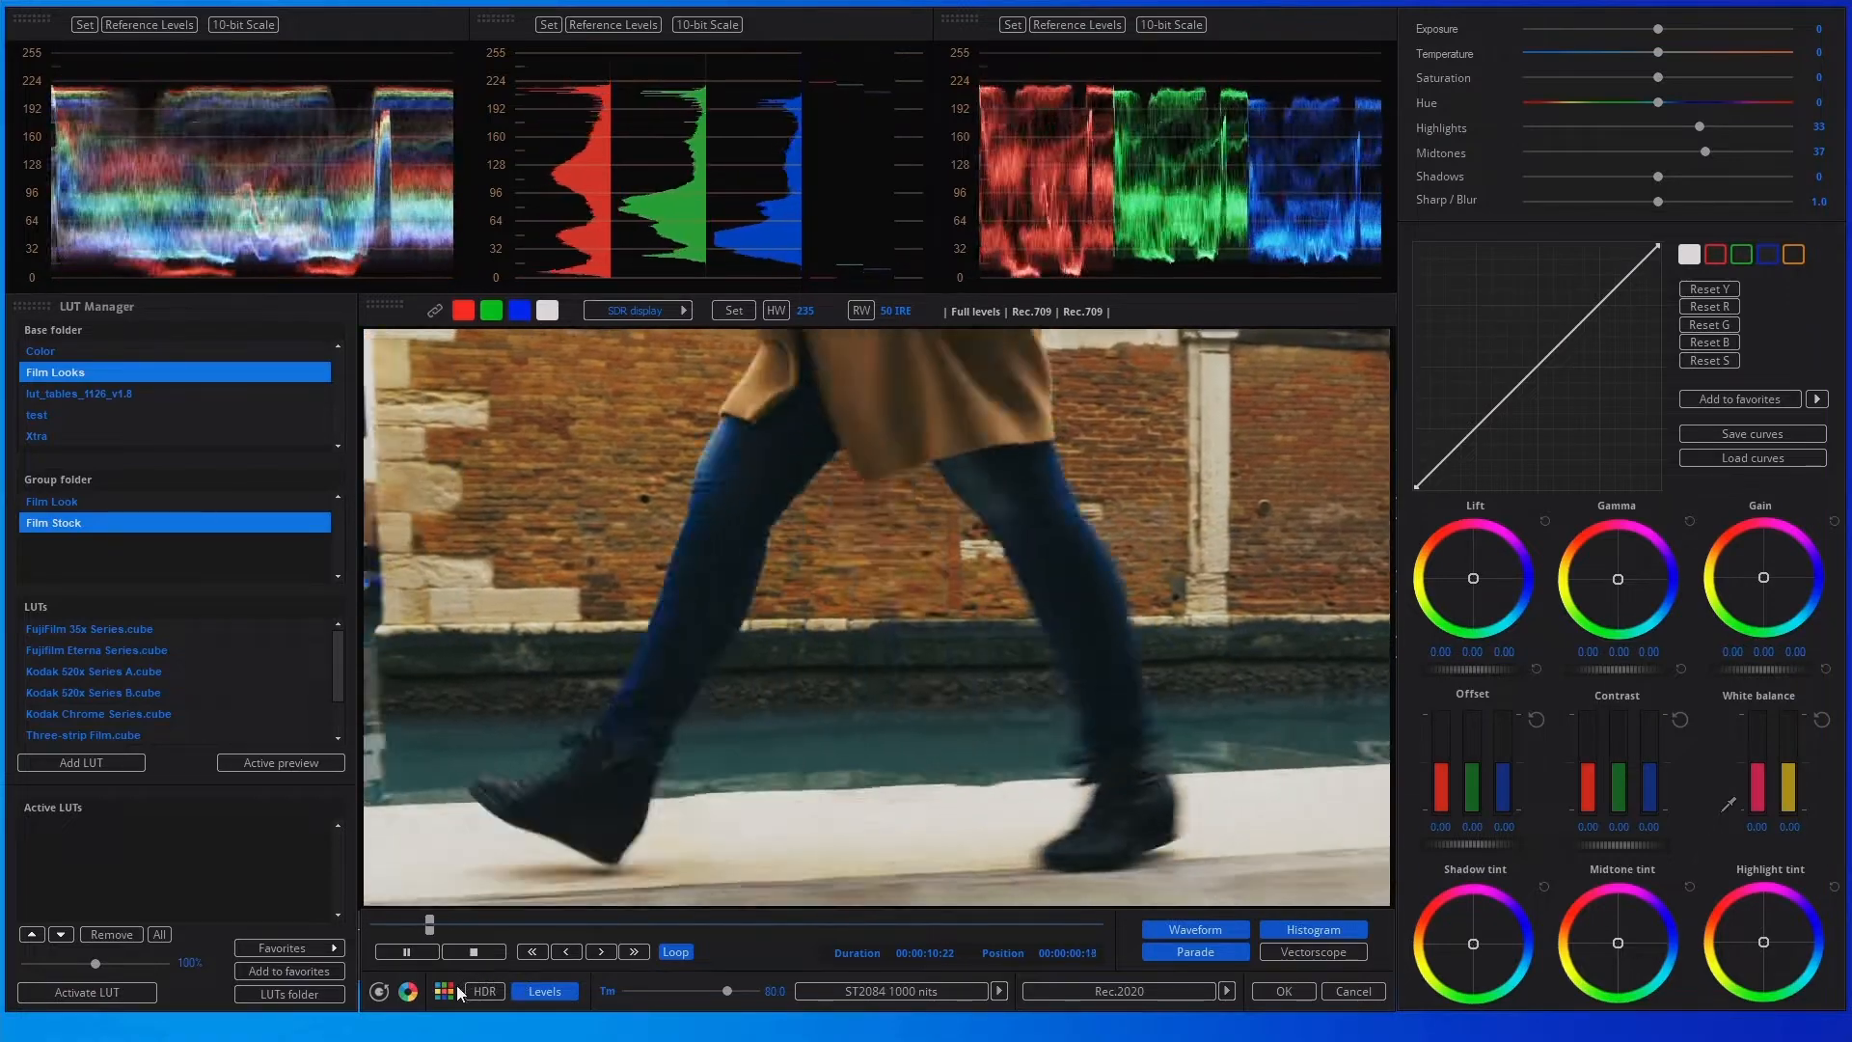
pyautogui.click(453, 996)
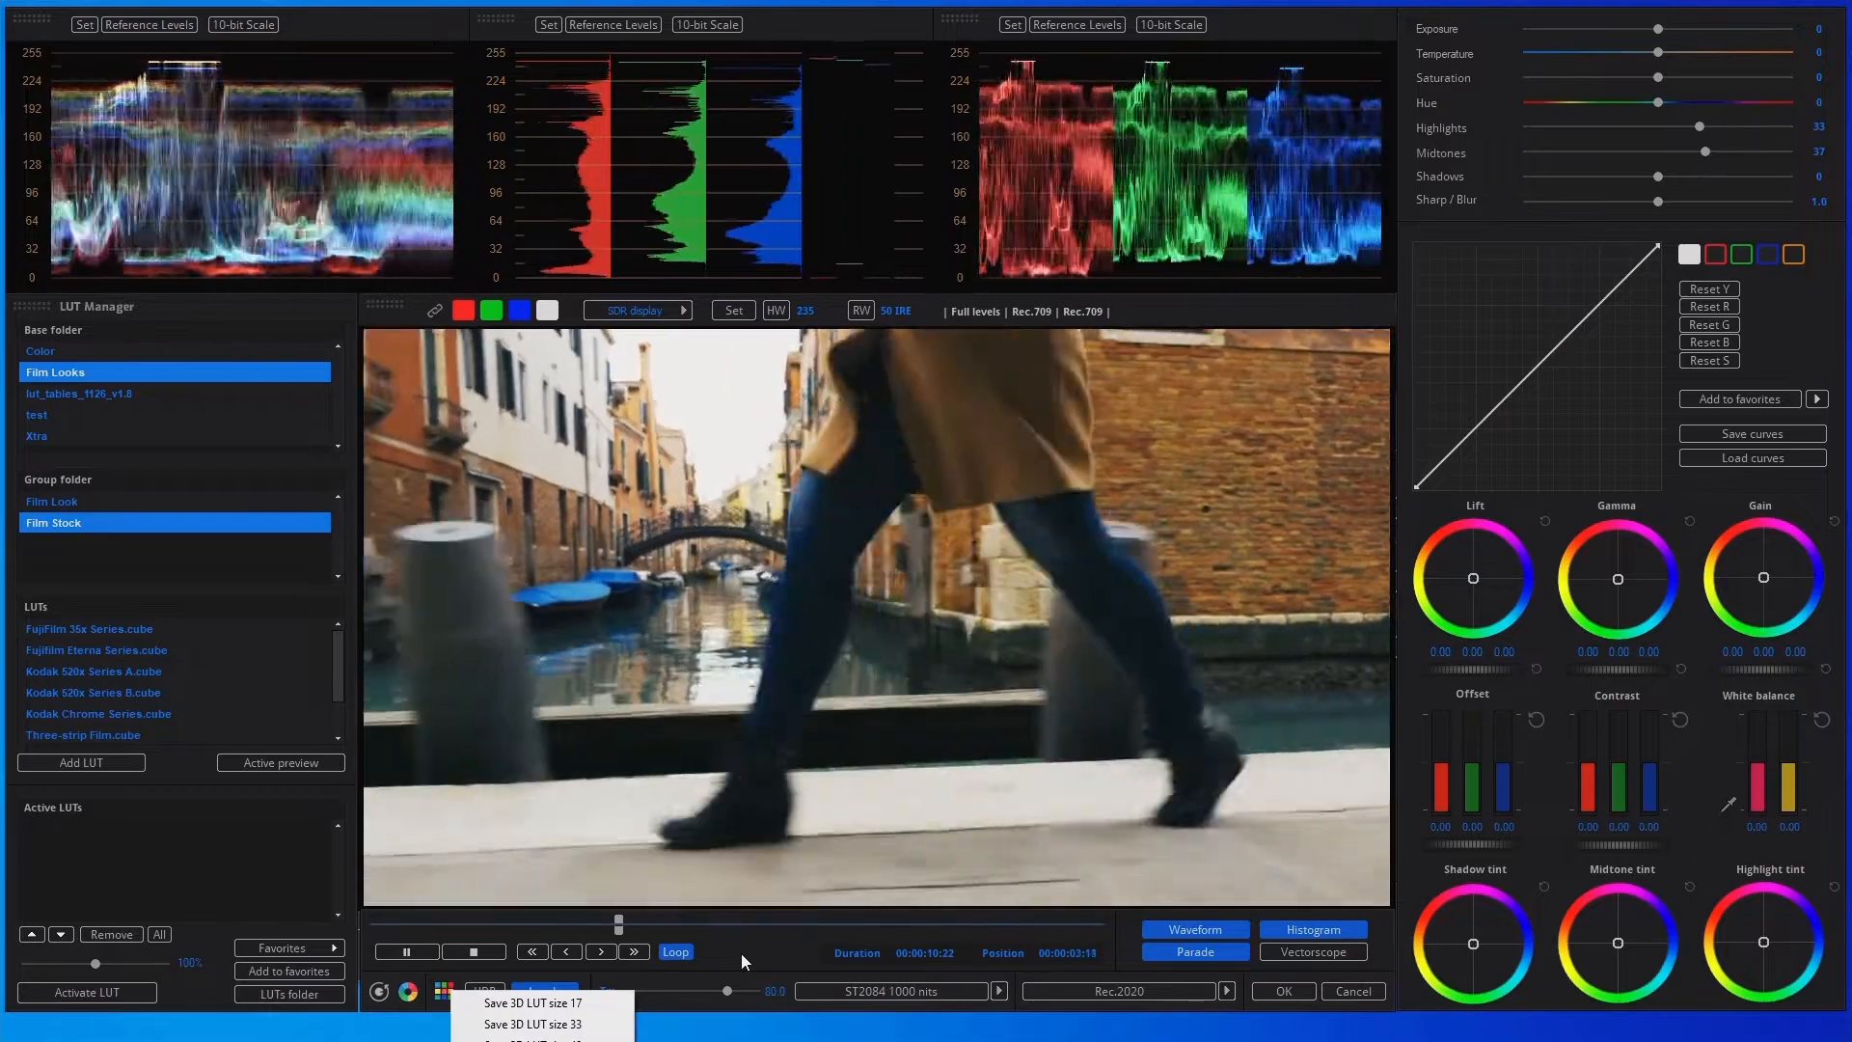
pyautogui.click(741, 954)
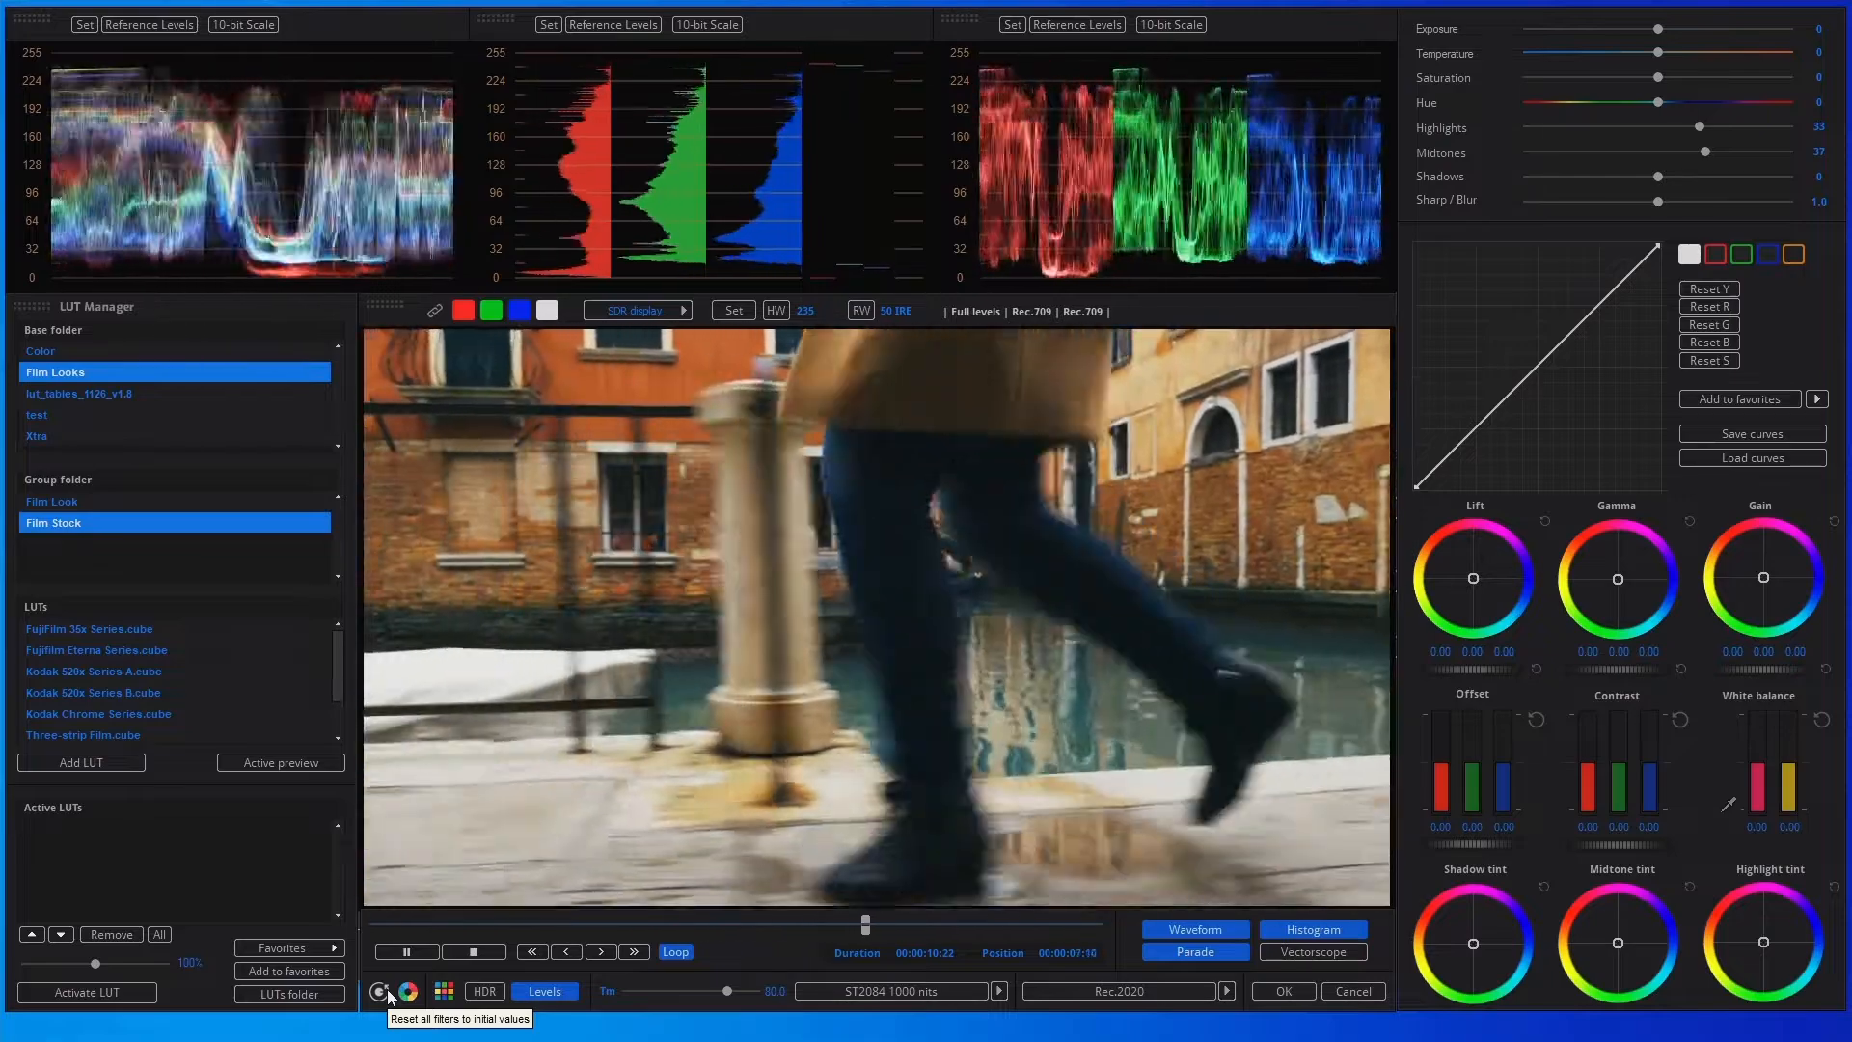
pyautogui.click(385, 993)
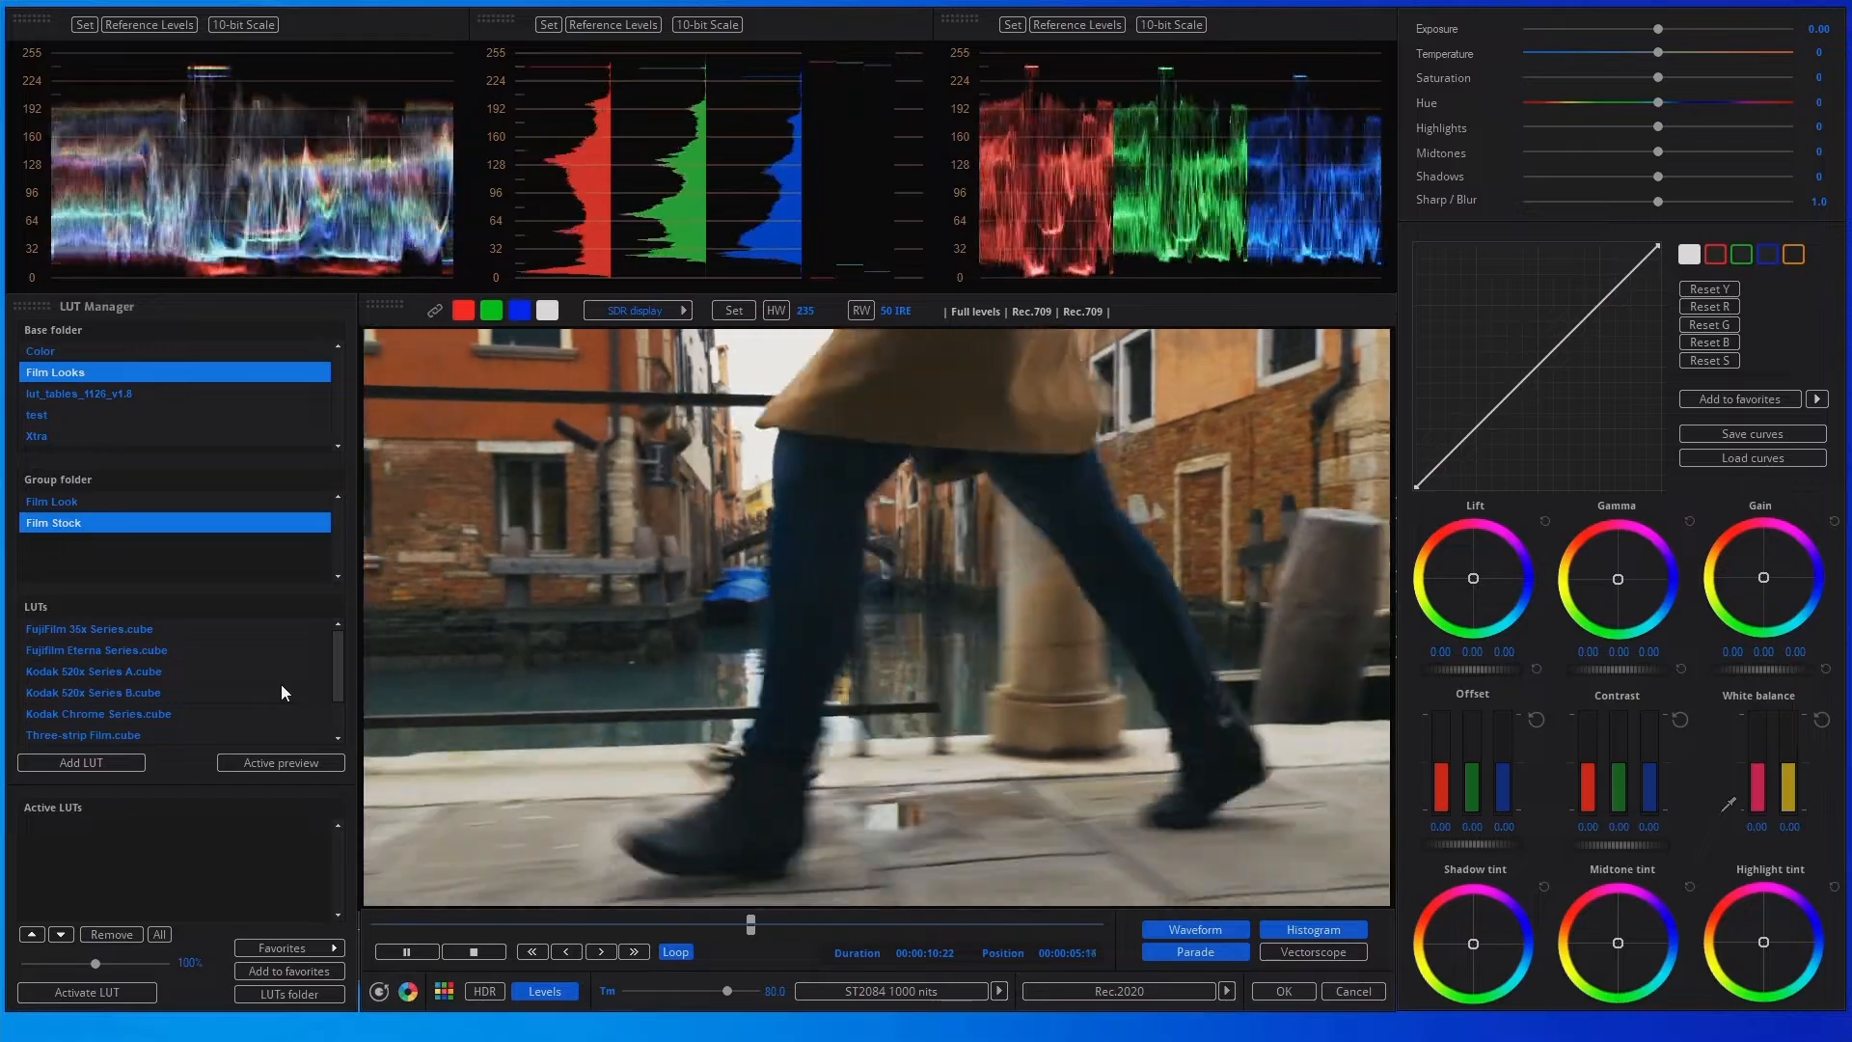
# Step: Enable active LUT preview and audition the Film Stock LUTs on the playing clip, from the FujiFilm series through Kodak Chrome Series.cube
pyautogui.click(298, 761)
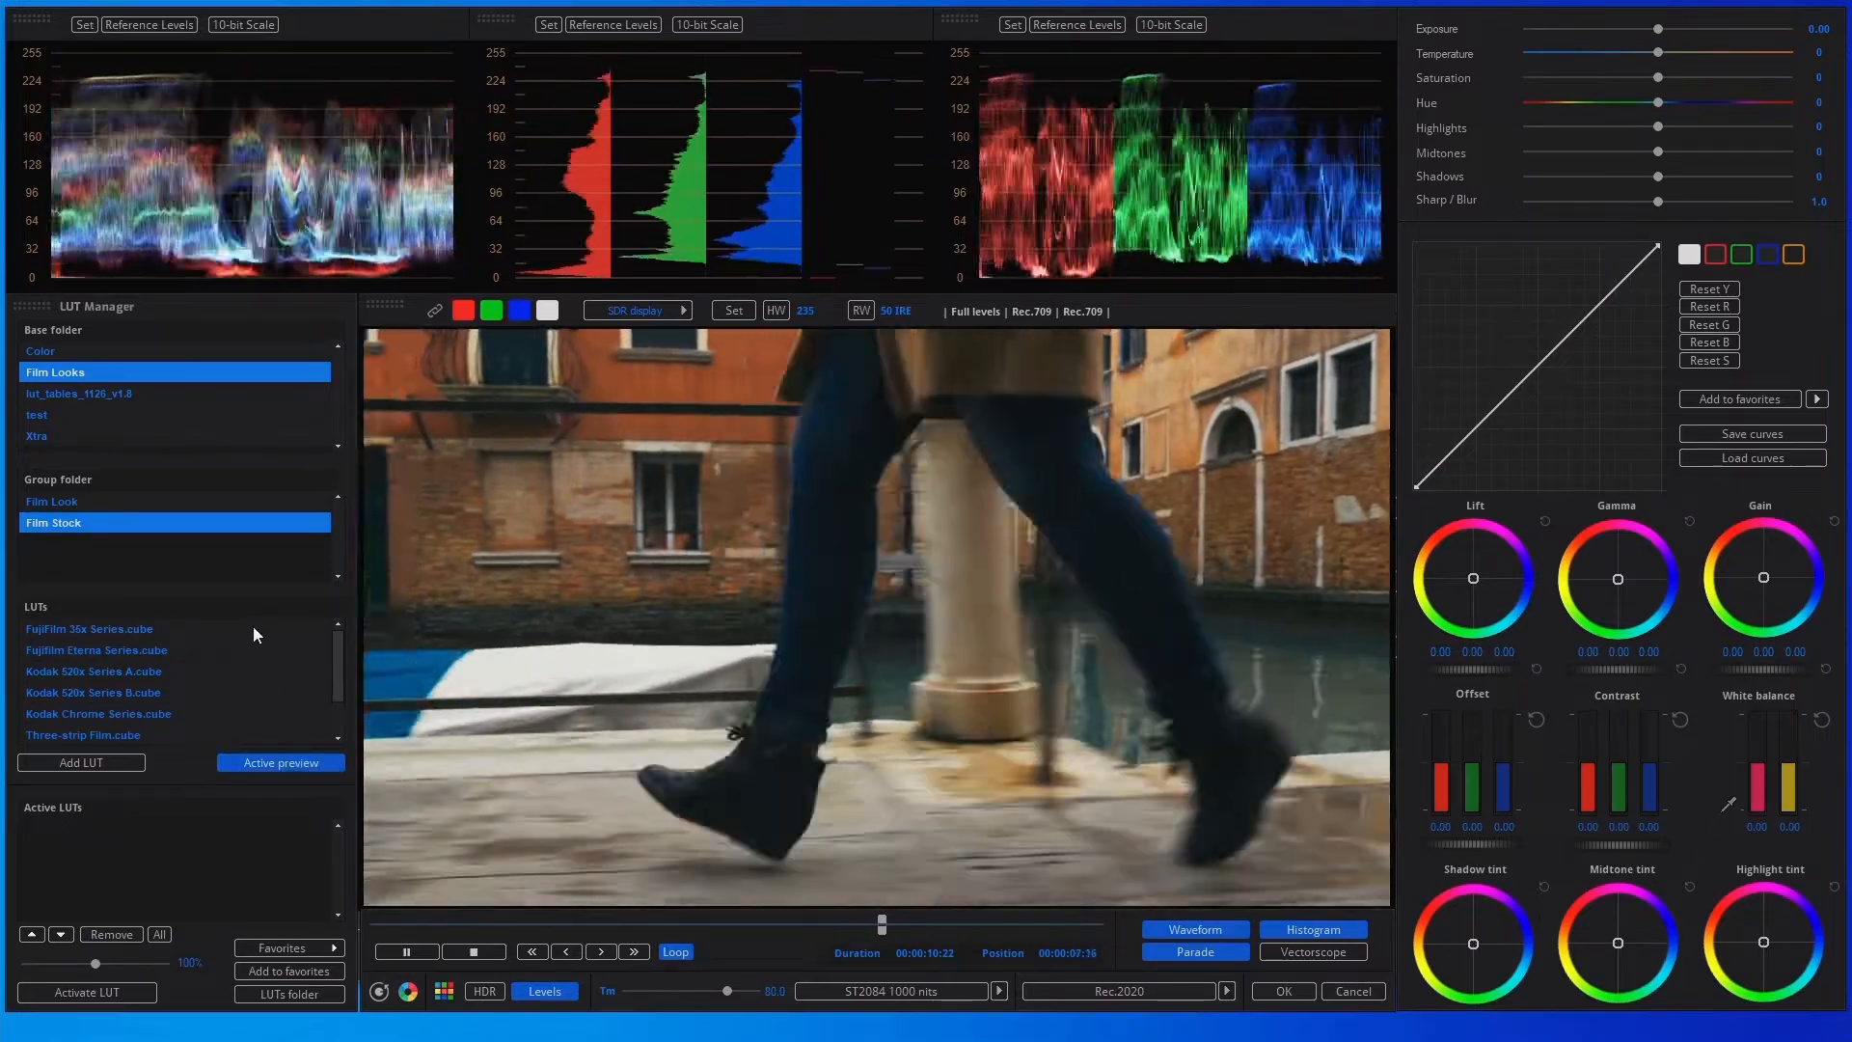
pyautogui.click(253, 628)
pyautogui.click(252, 648)
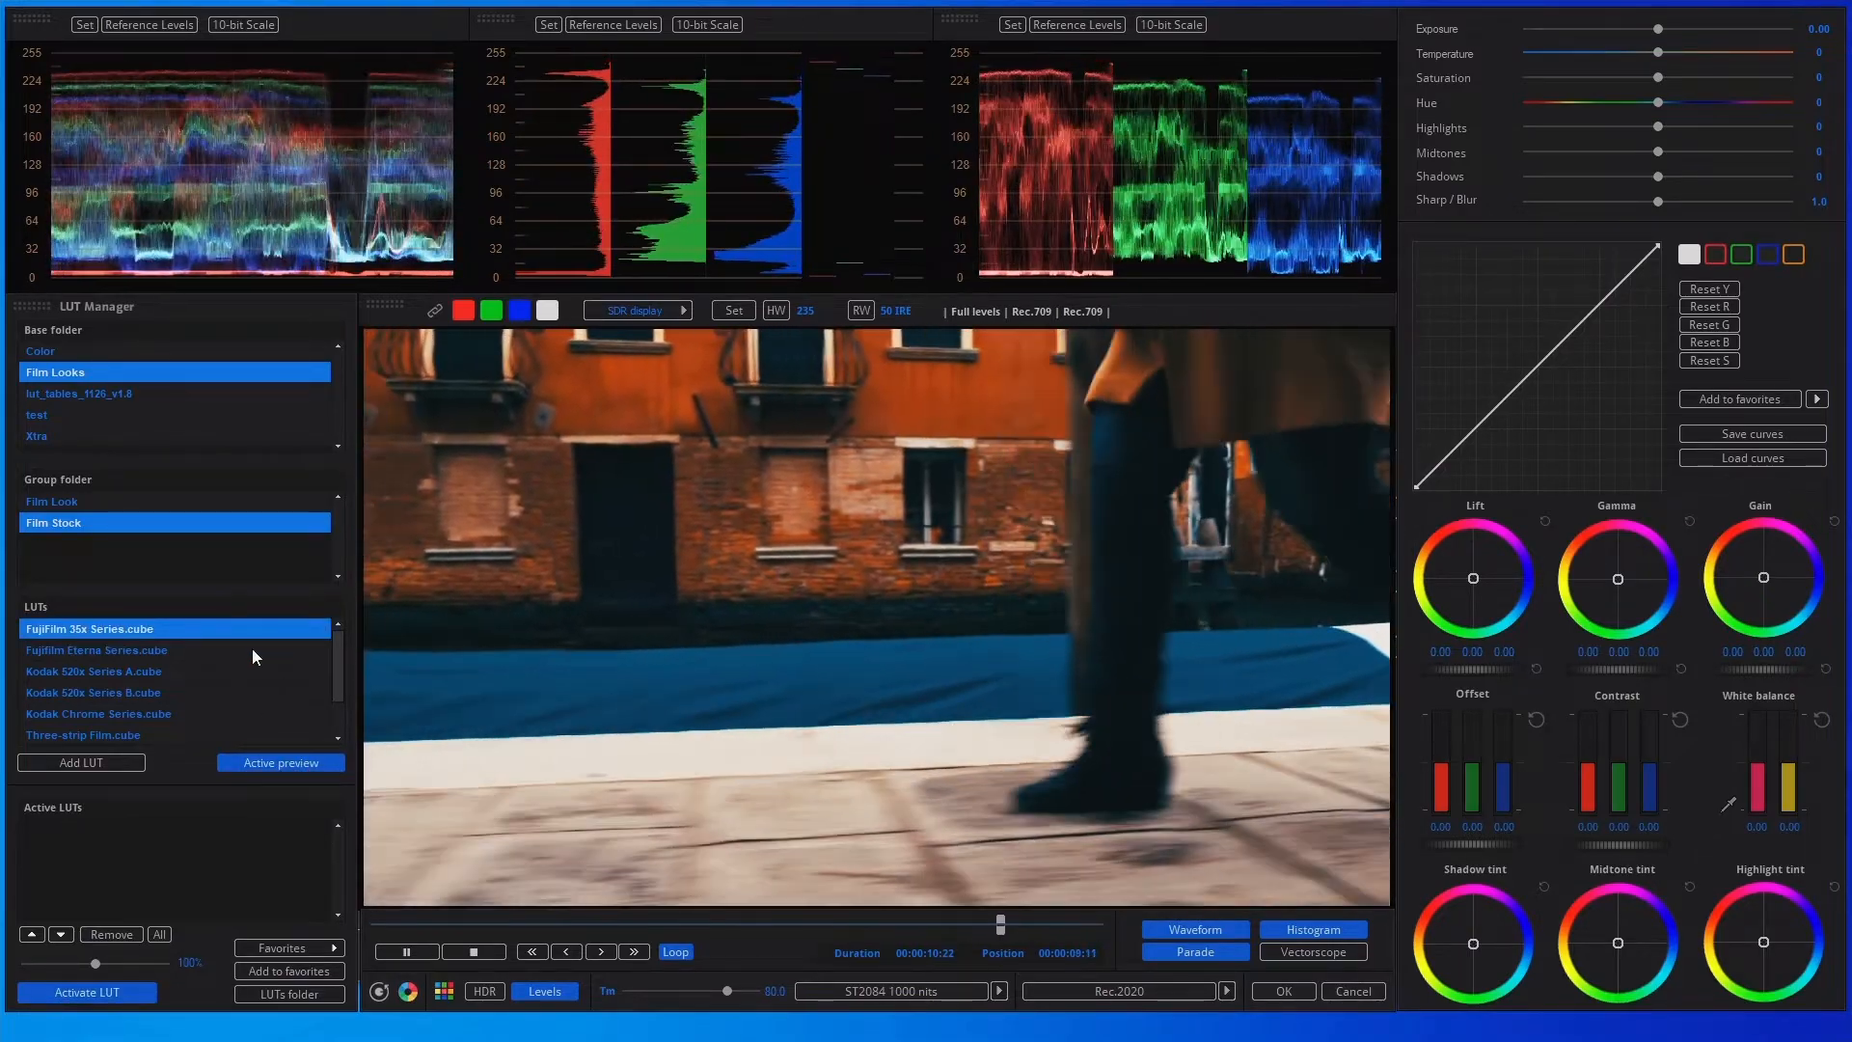
pyautogui.click(247, 672)
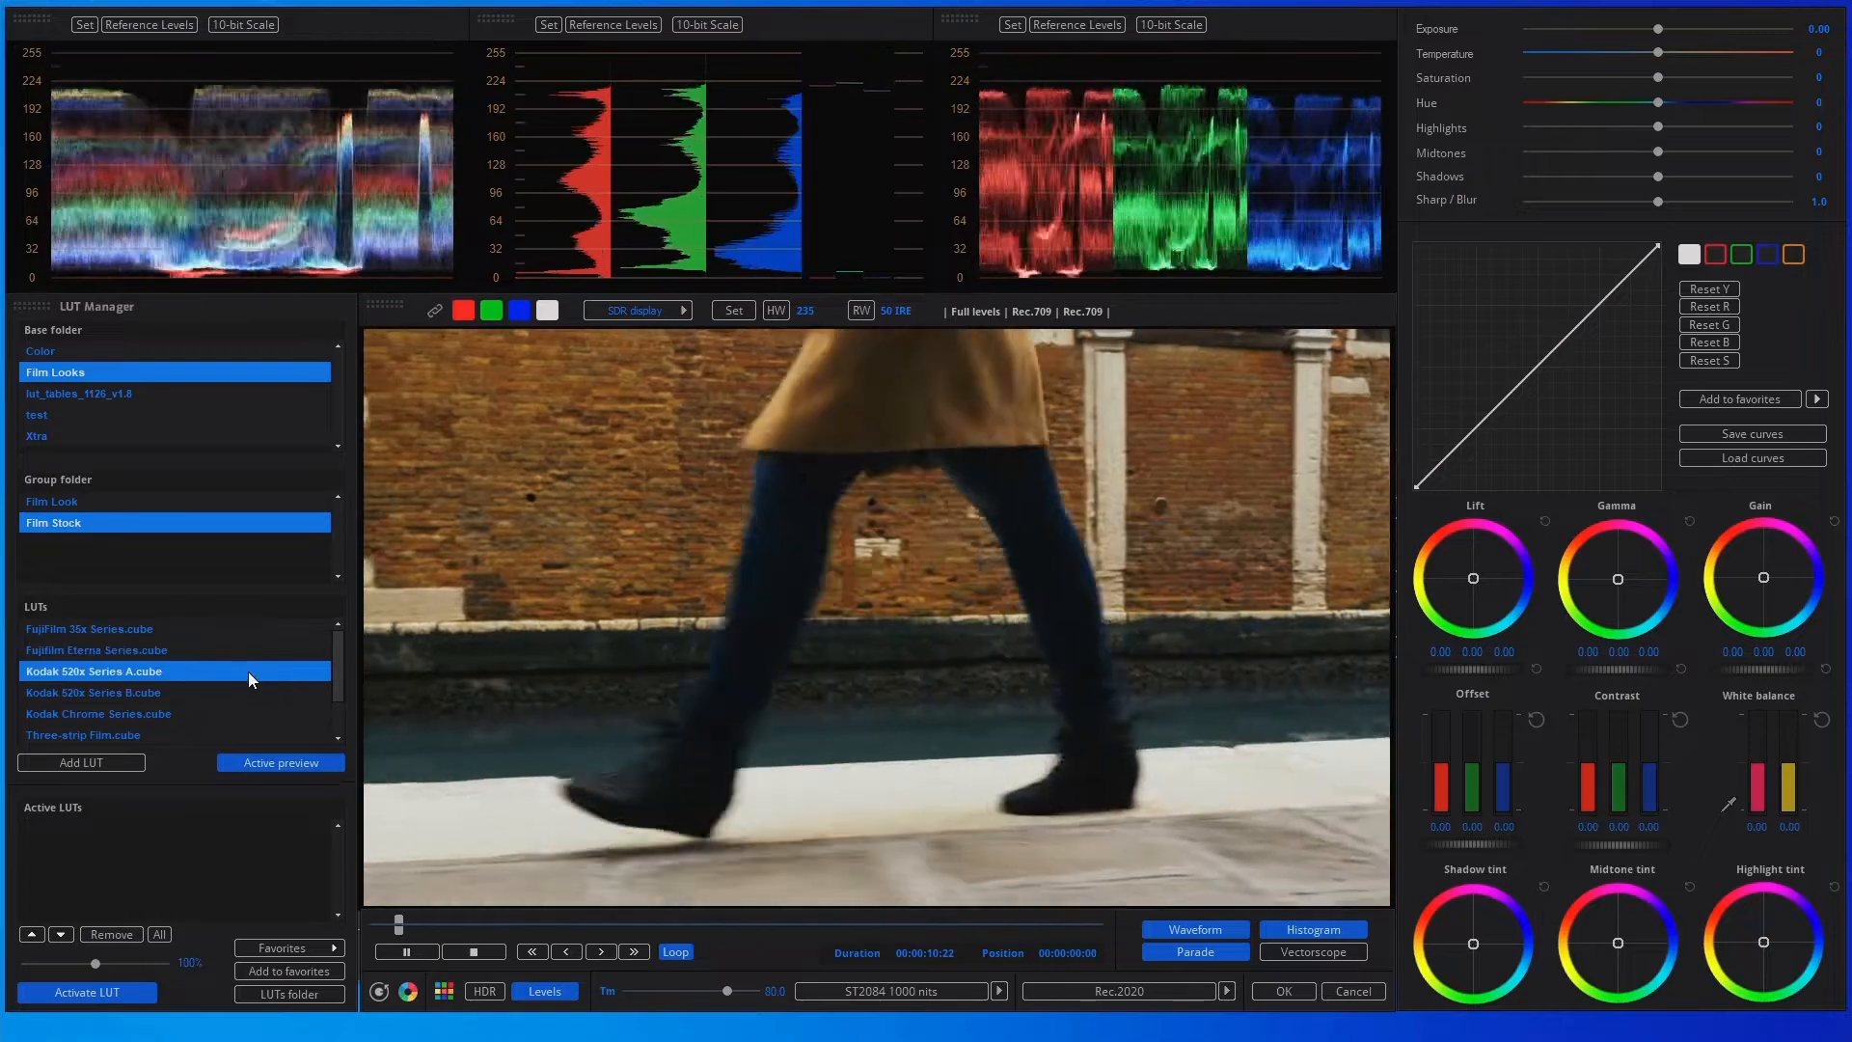
pyautogui.click(246, 691)
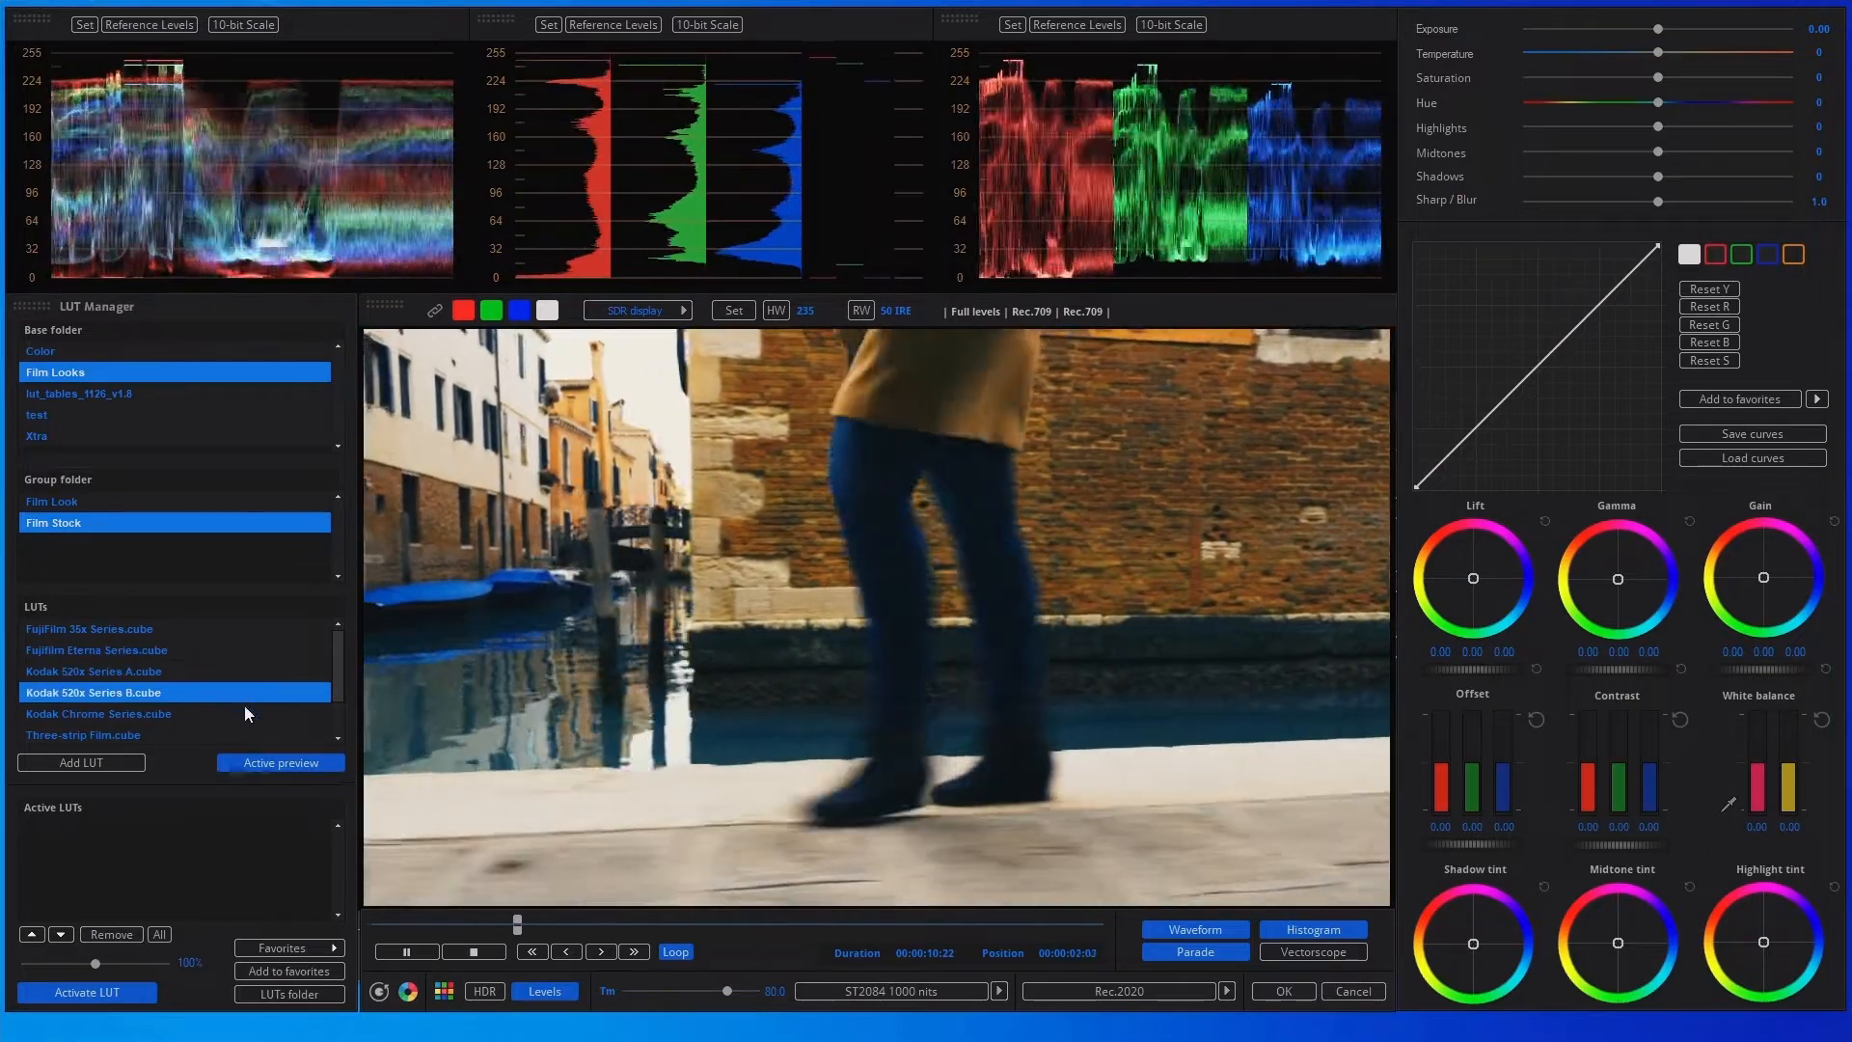
pyautogui.click(245, 710)
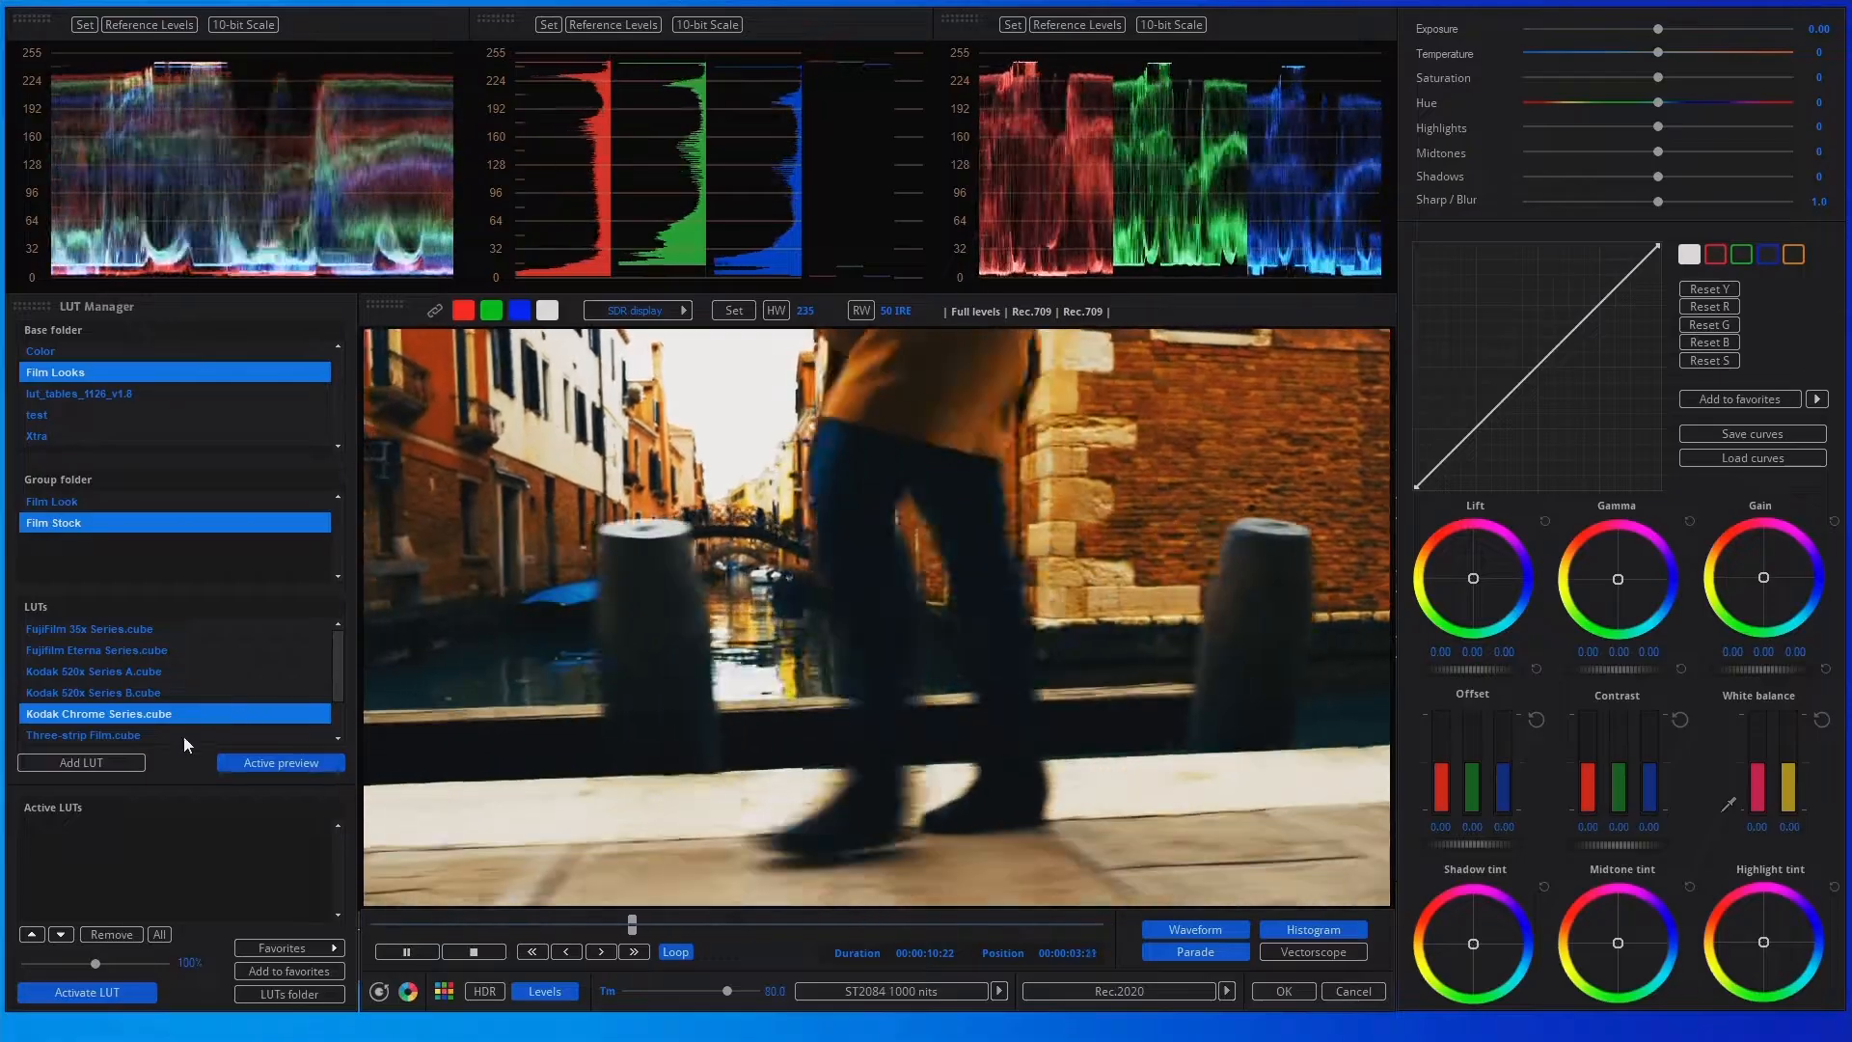
# Step: Add Kodak Chrome Series.cube to the active LUTs, set its strength to 73%, and deactivate the LUT
pyautogui.click(125, 761)
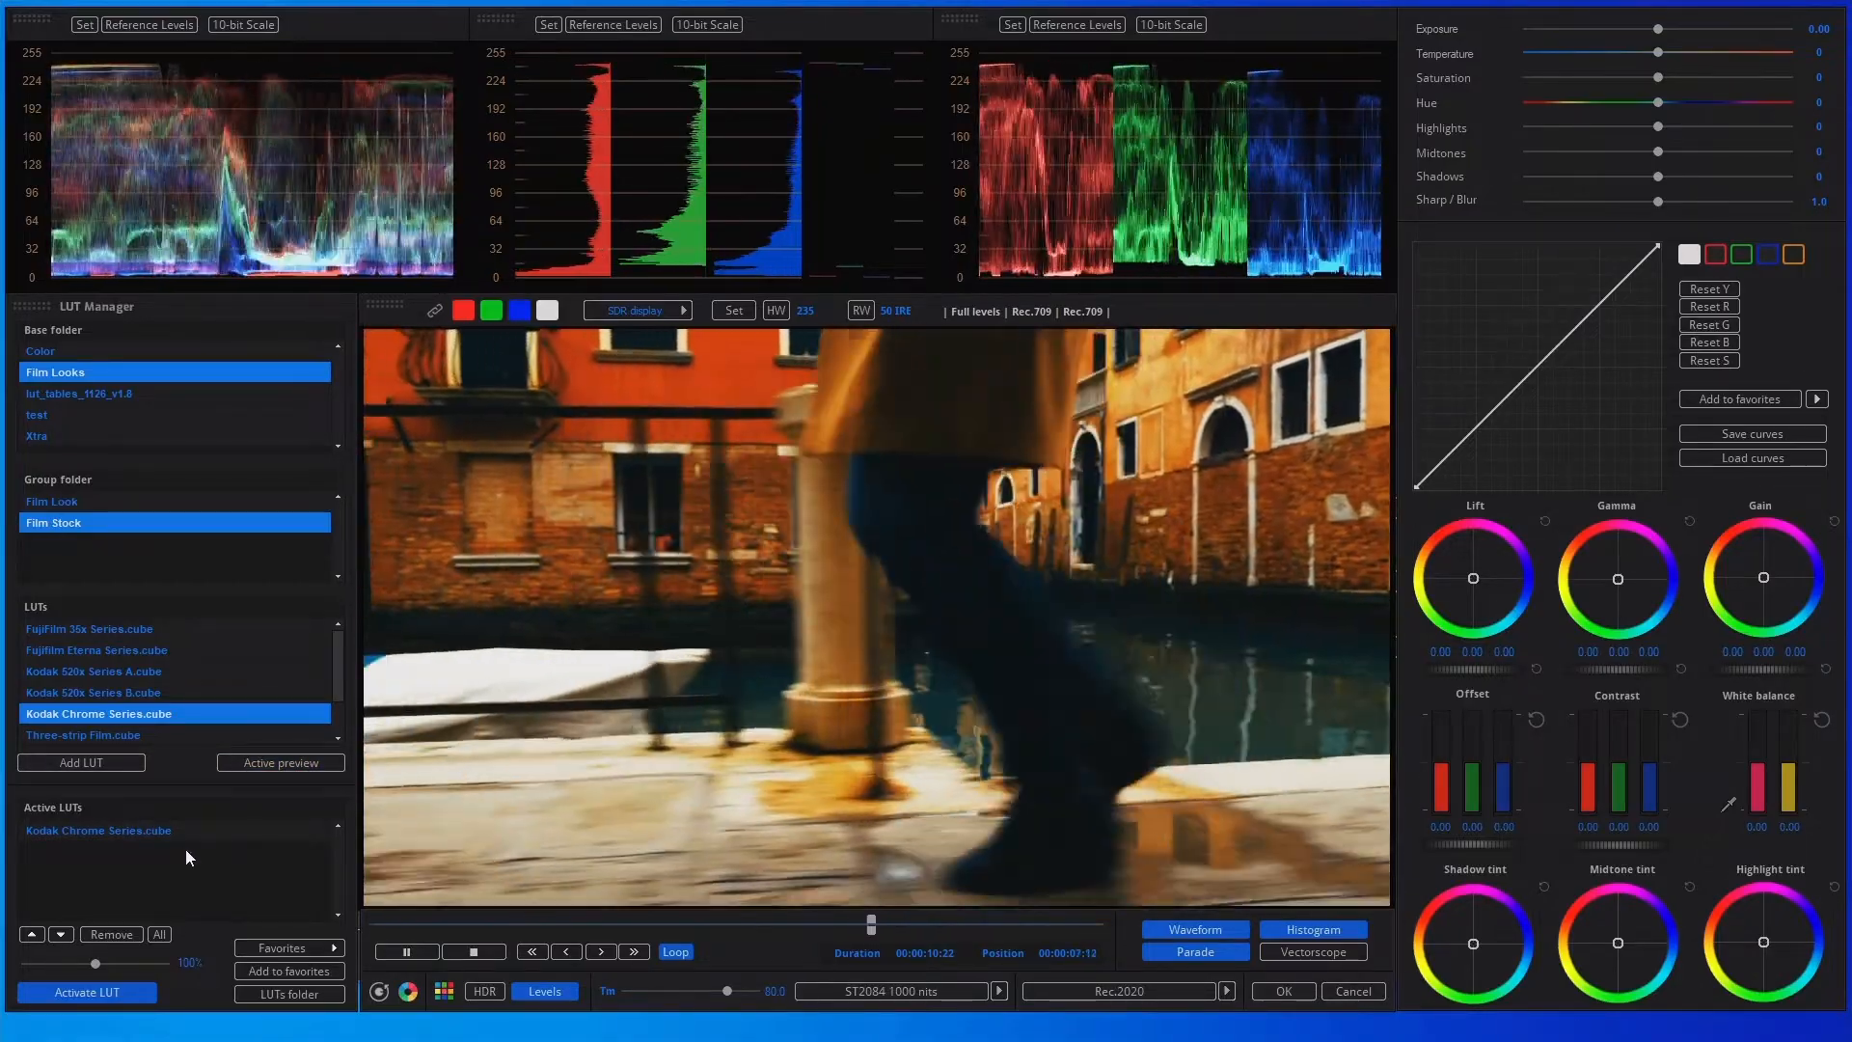
pyautogui.moveTo(95, 964)
pyautogui.mouseDown()
pyautogui.moveTo(28, 966)
pyautogui.moveTo(128, 964)
pyautogui.moveTo(58, 964)
pyautogui.moveTo(77, 964)
pyautogui.mouseUp()
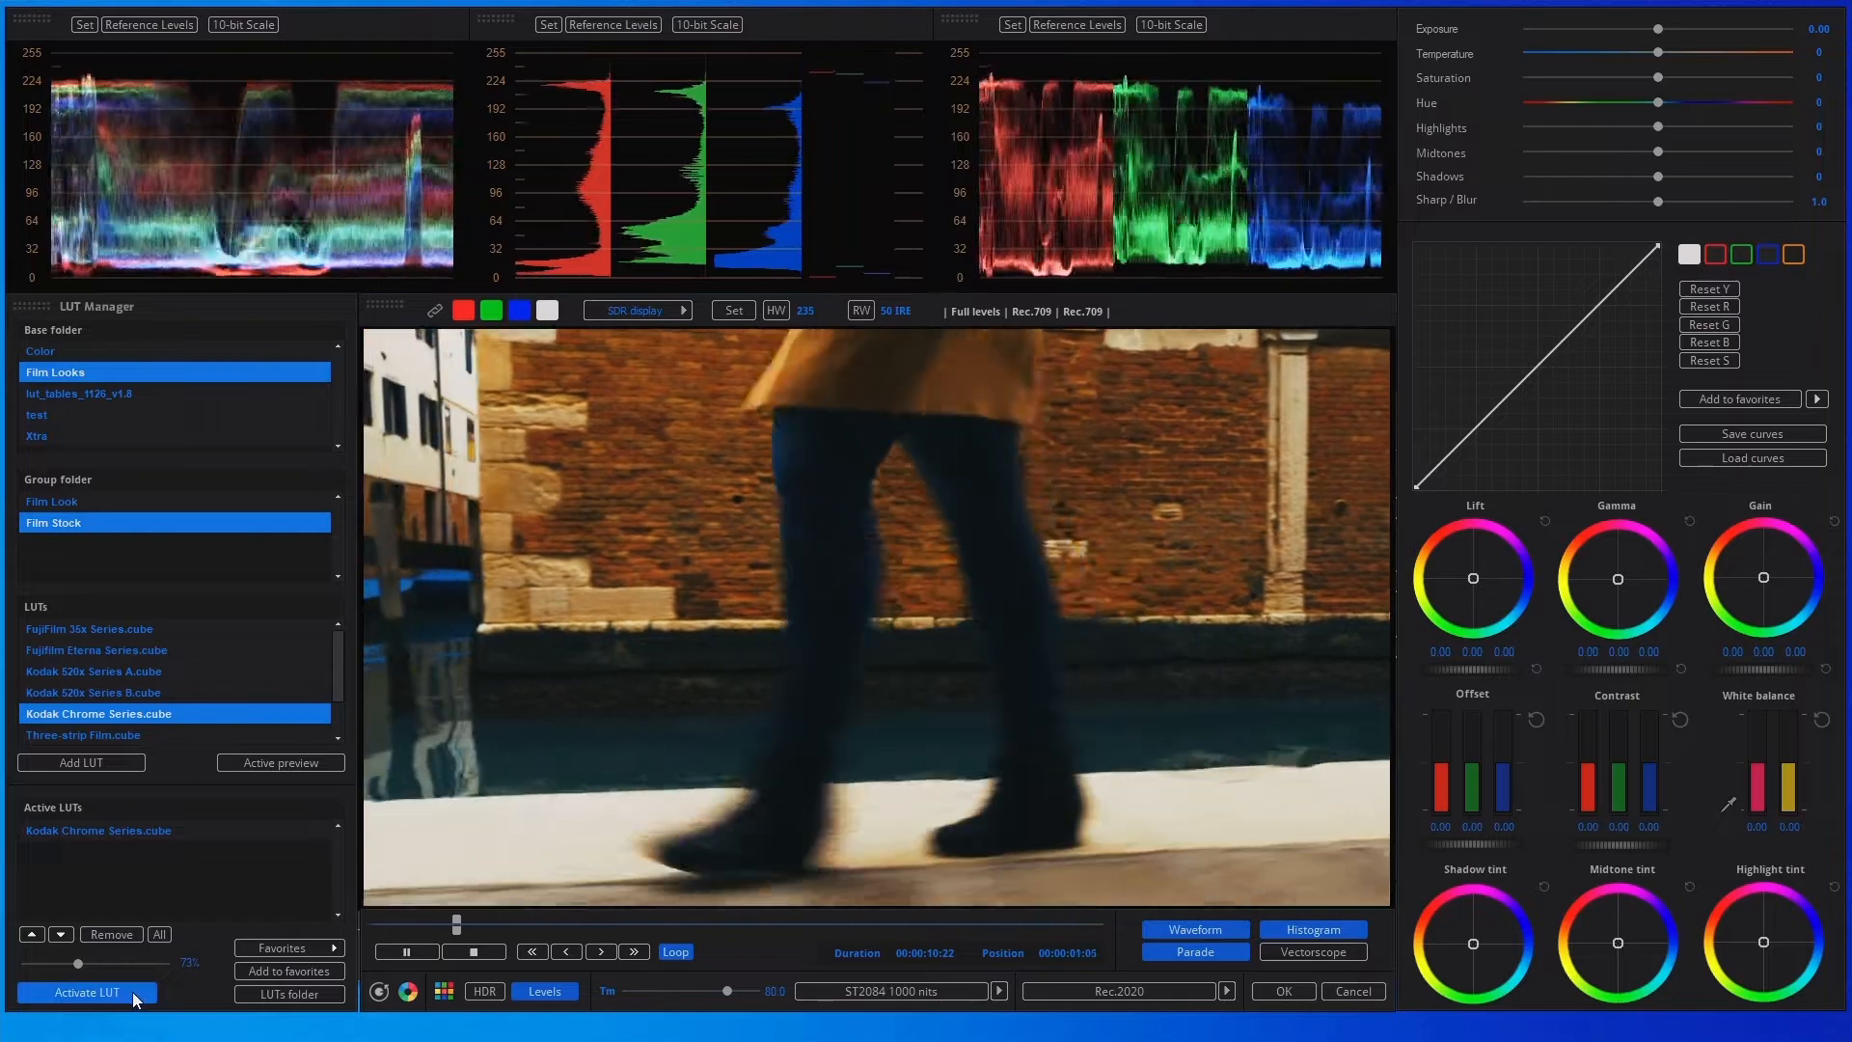
pyautogui.click(131, 992)
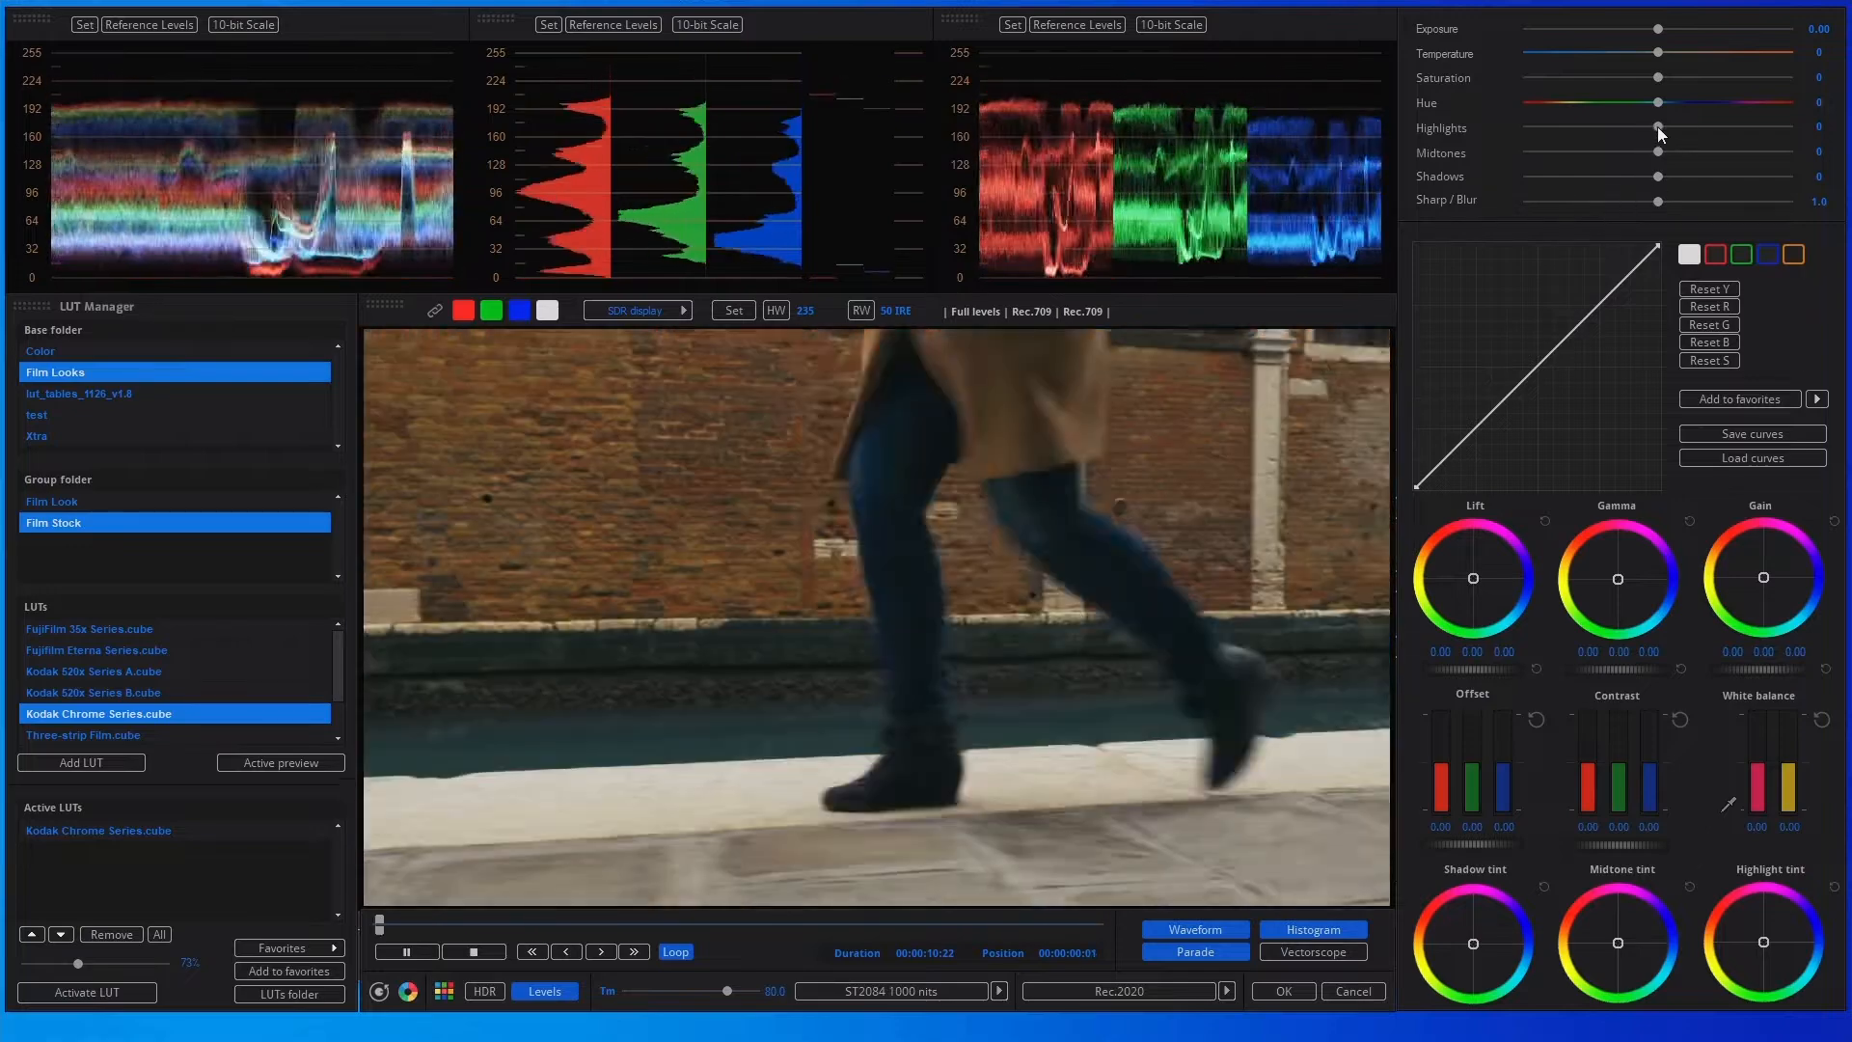
# Step: Set Highlights to 14, Midtones to 32 and Shadows to -41, and lift the lower luma curve with a second point in its upper part
pyautogui.moveTo(1659, 127); pyautogui.dragTo(1605, 177)
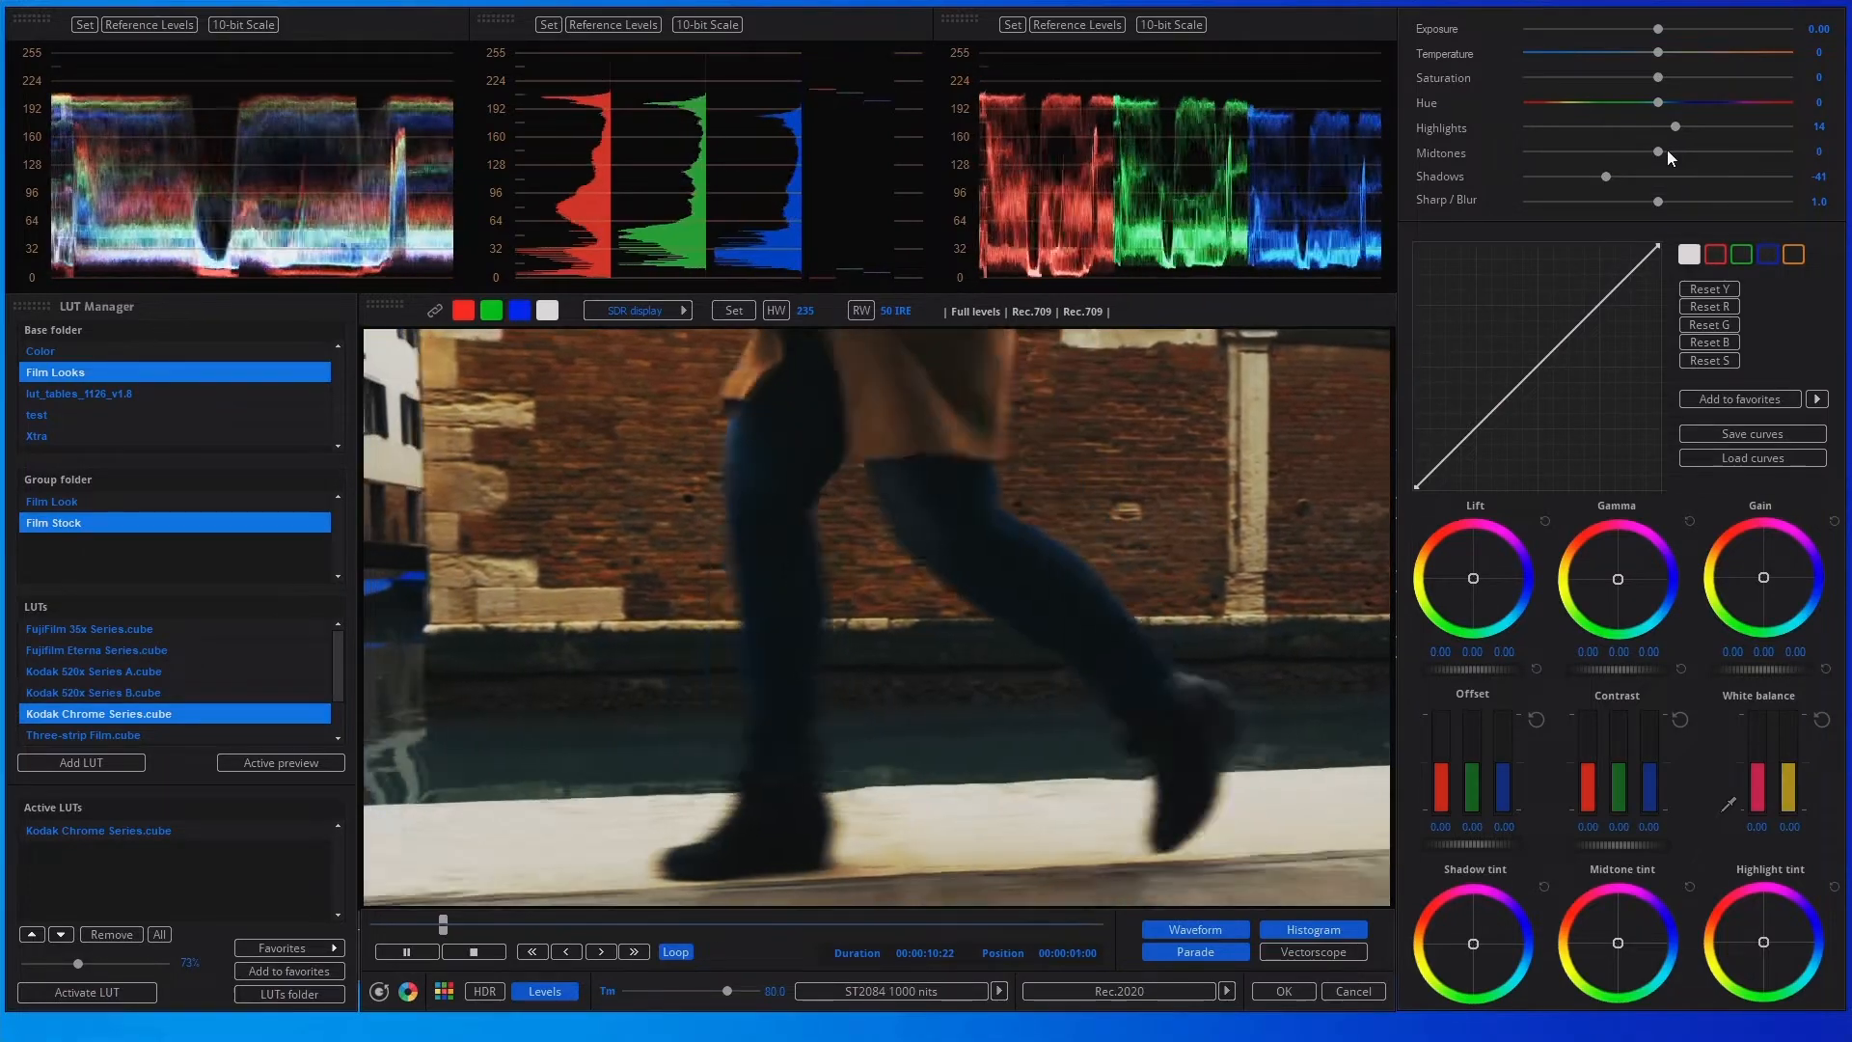
pyautogui.moveTo(1668, 151); pyautogui.dragTo(1543, 153)
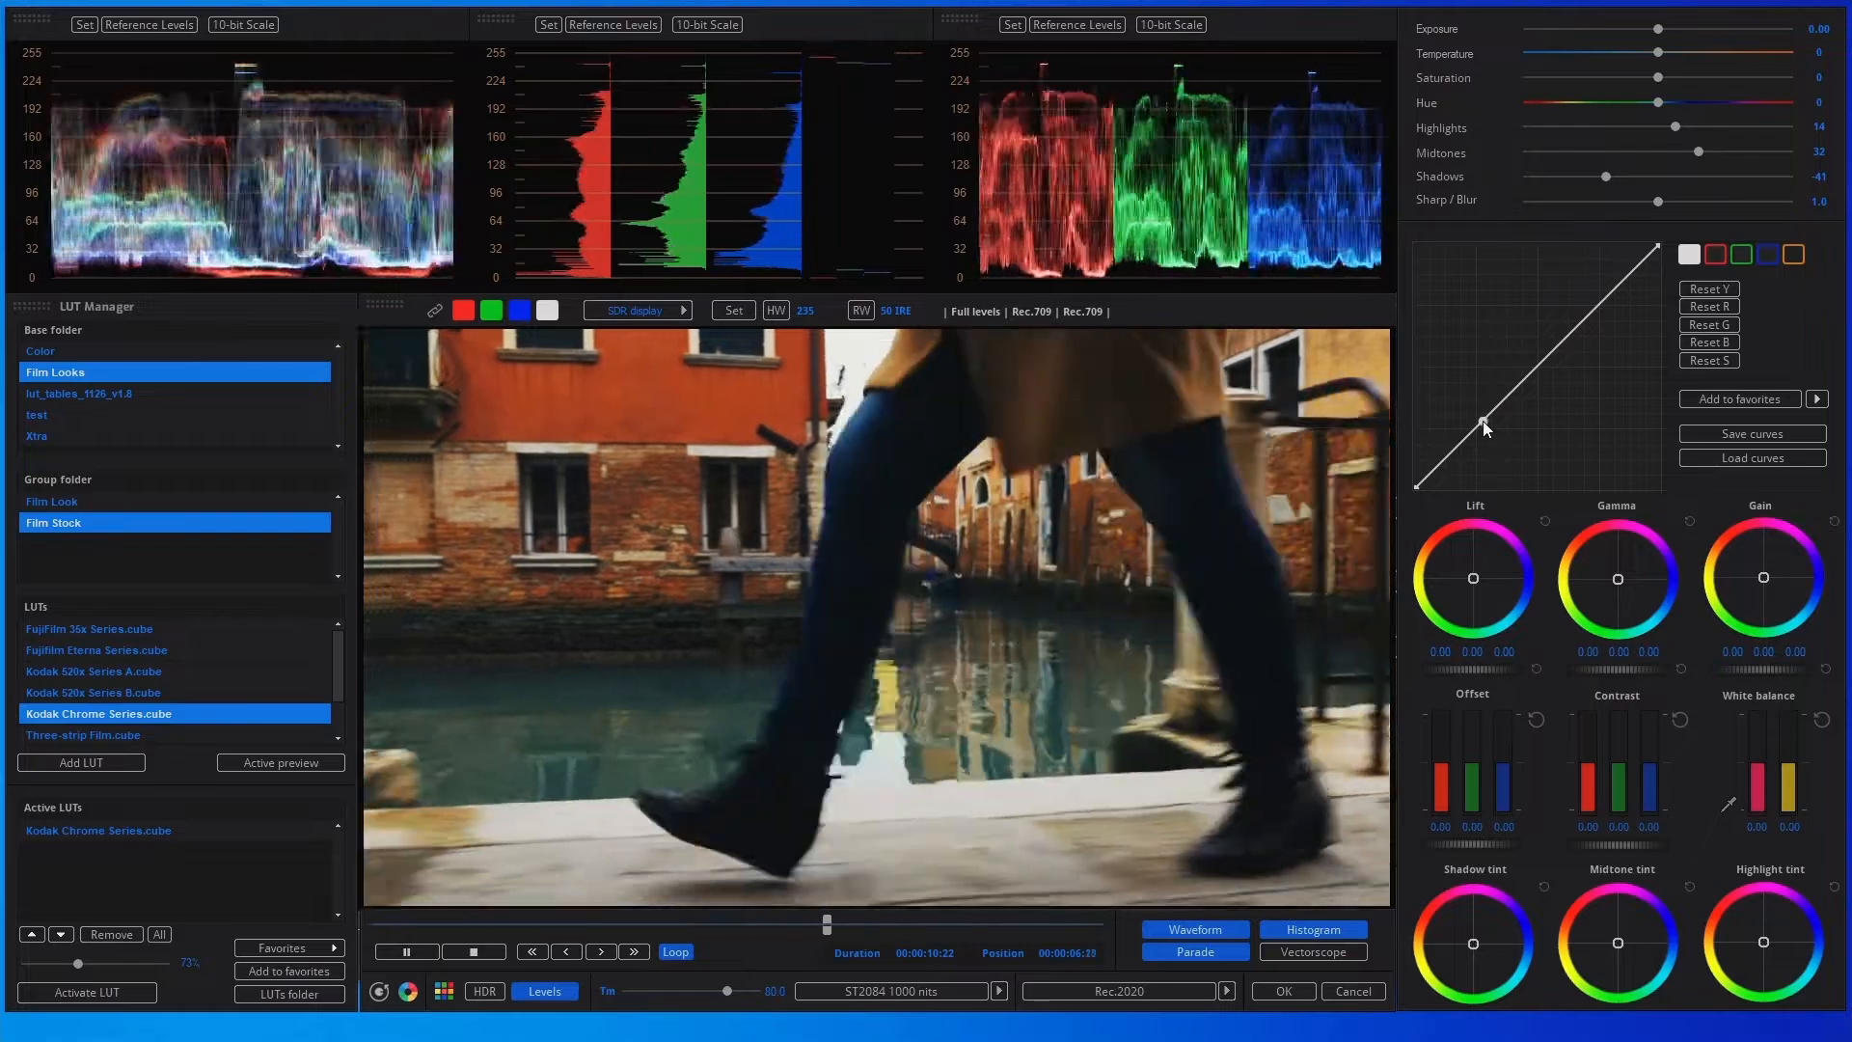
pyautogui.moveTo(1484, 421); pyautogui.dragTo(1477, 412)
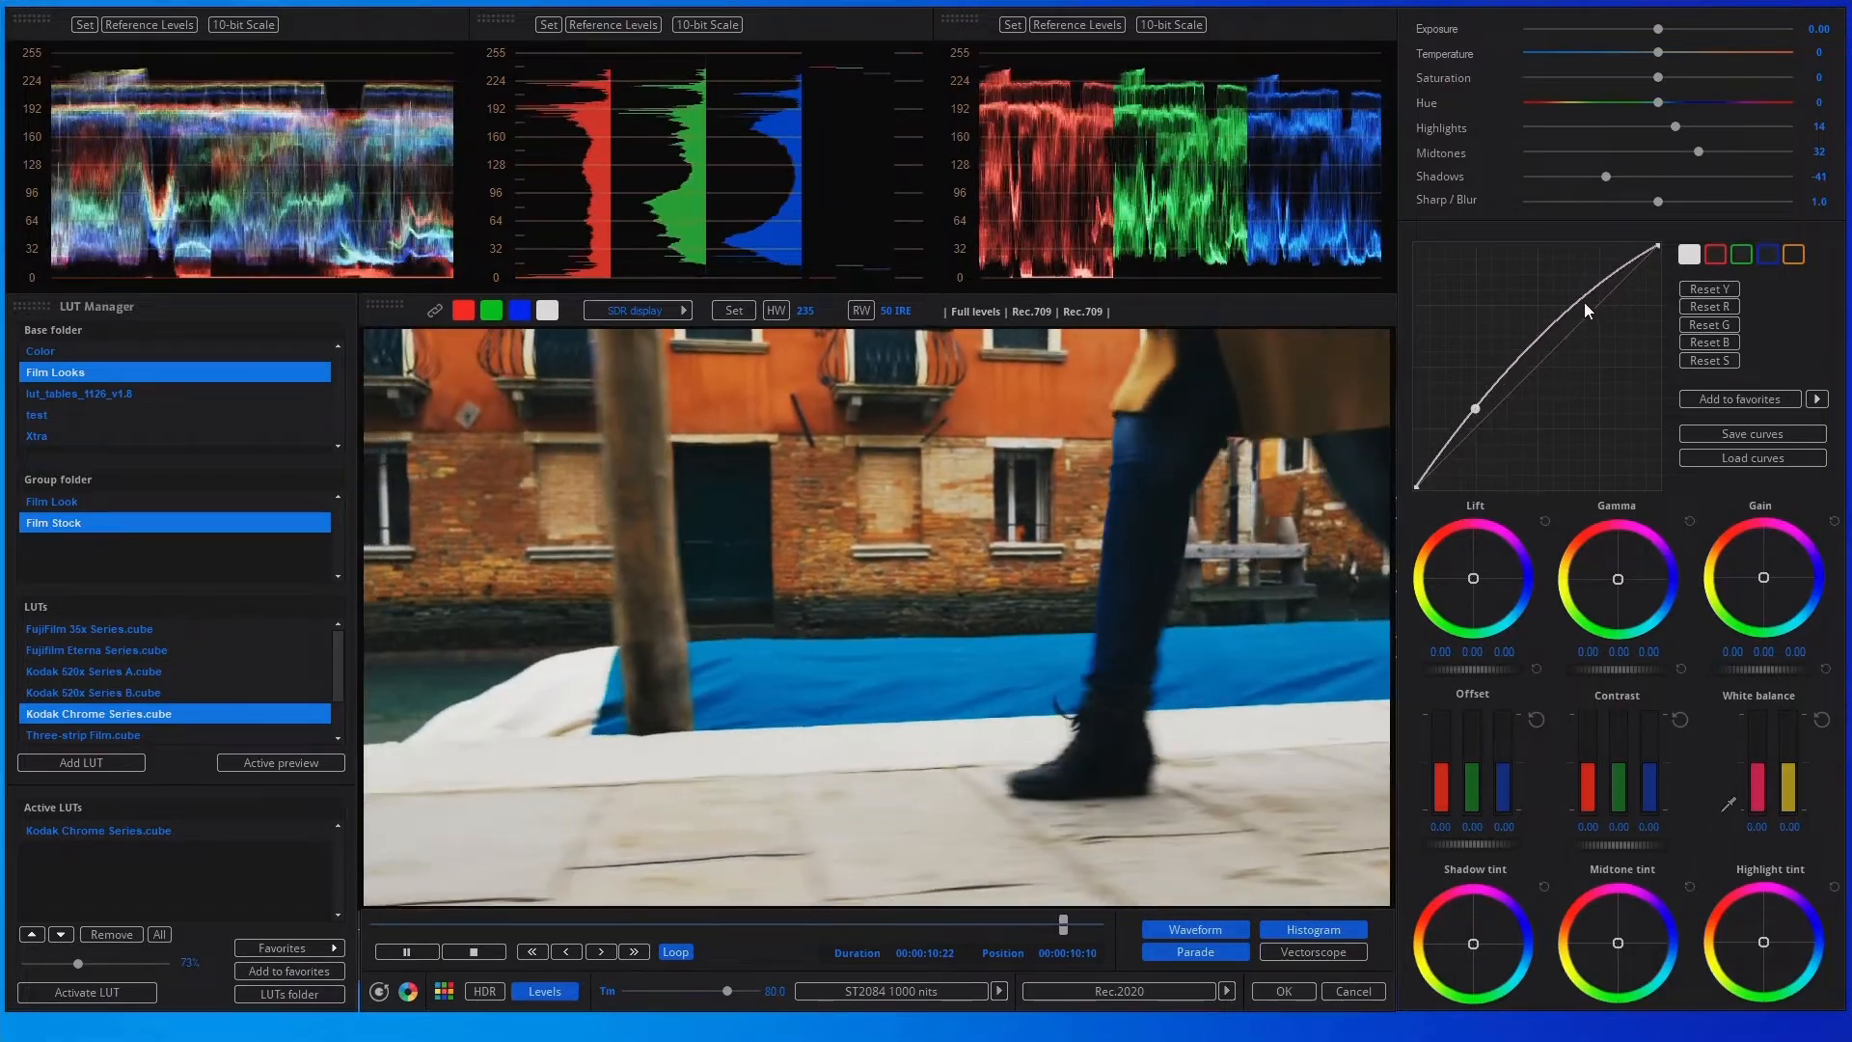
pyautogui.moveTo(1584, 299); pyautogui.dragTo(1592, 320)
pyautogui.moveTo(1474, 409)
pyautogui.mouseDown()
pyautogui.moveTo(1497, 429)
pyautogui.moveTo(1481, 417)
pyautogui.mouseUp()
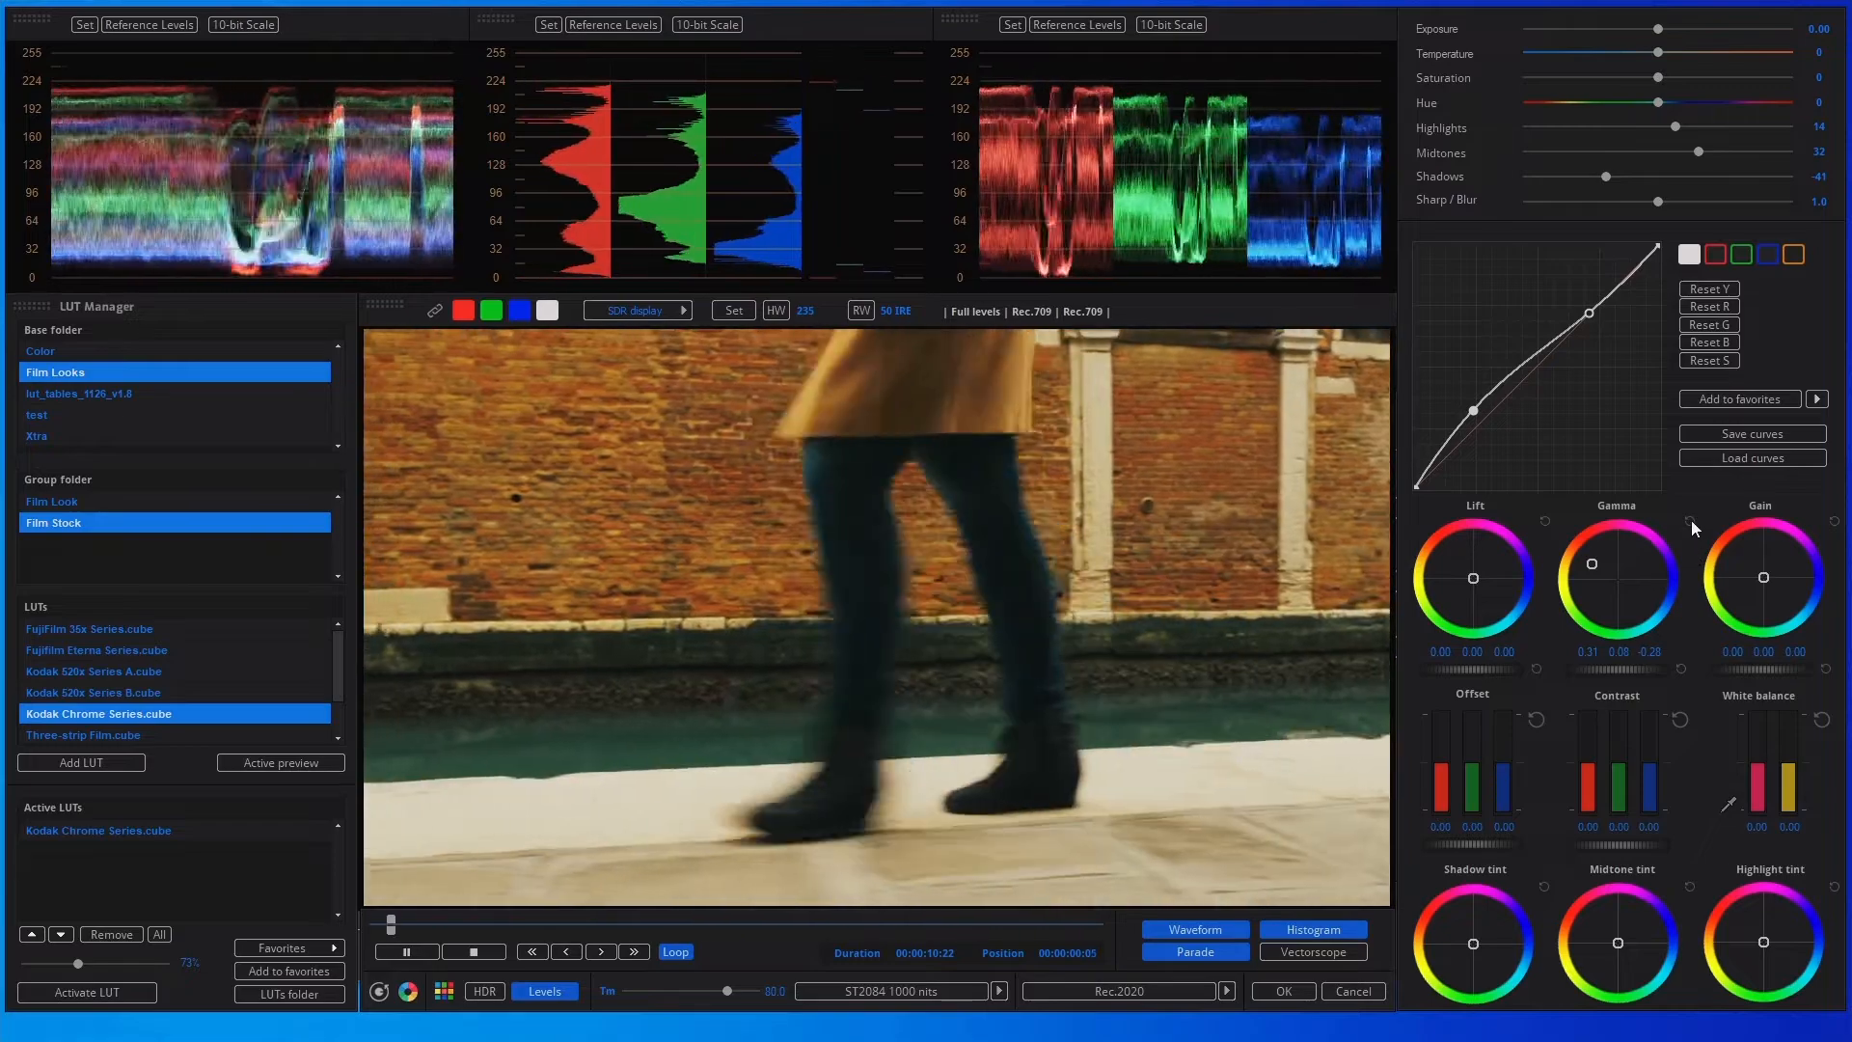
# Step: Reset the Gamma wheel, sample the white balance from the boat cover at 00:00:08:00, and accept the clip's correction
pyautogui.click(1692, 519)
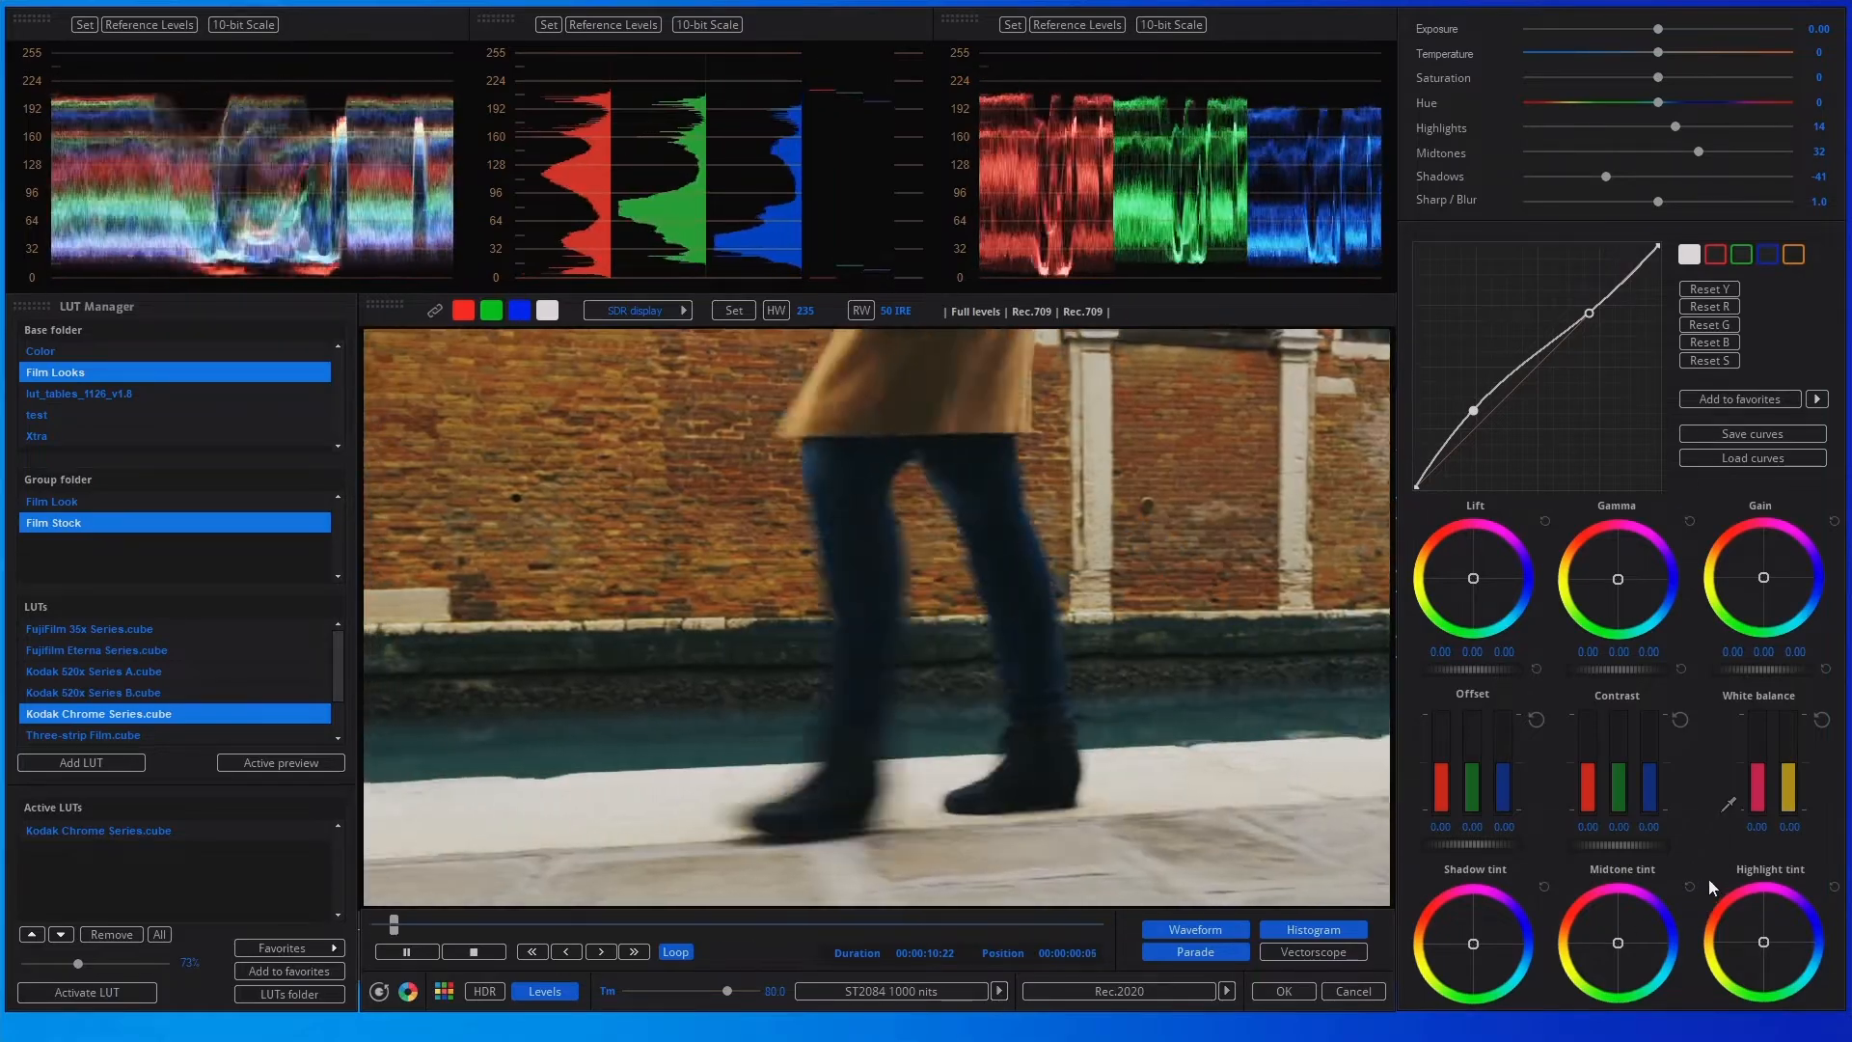
pyautogui.click(675, 923)
pyautogui.moveTo(680, 923); pyautogui.dragTo(911, 929)
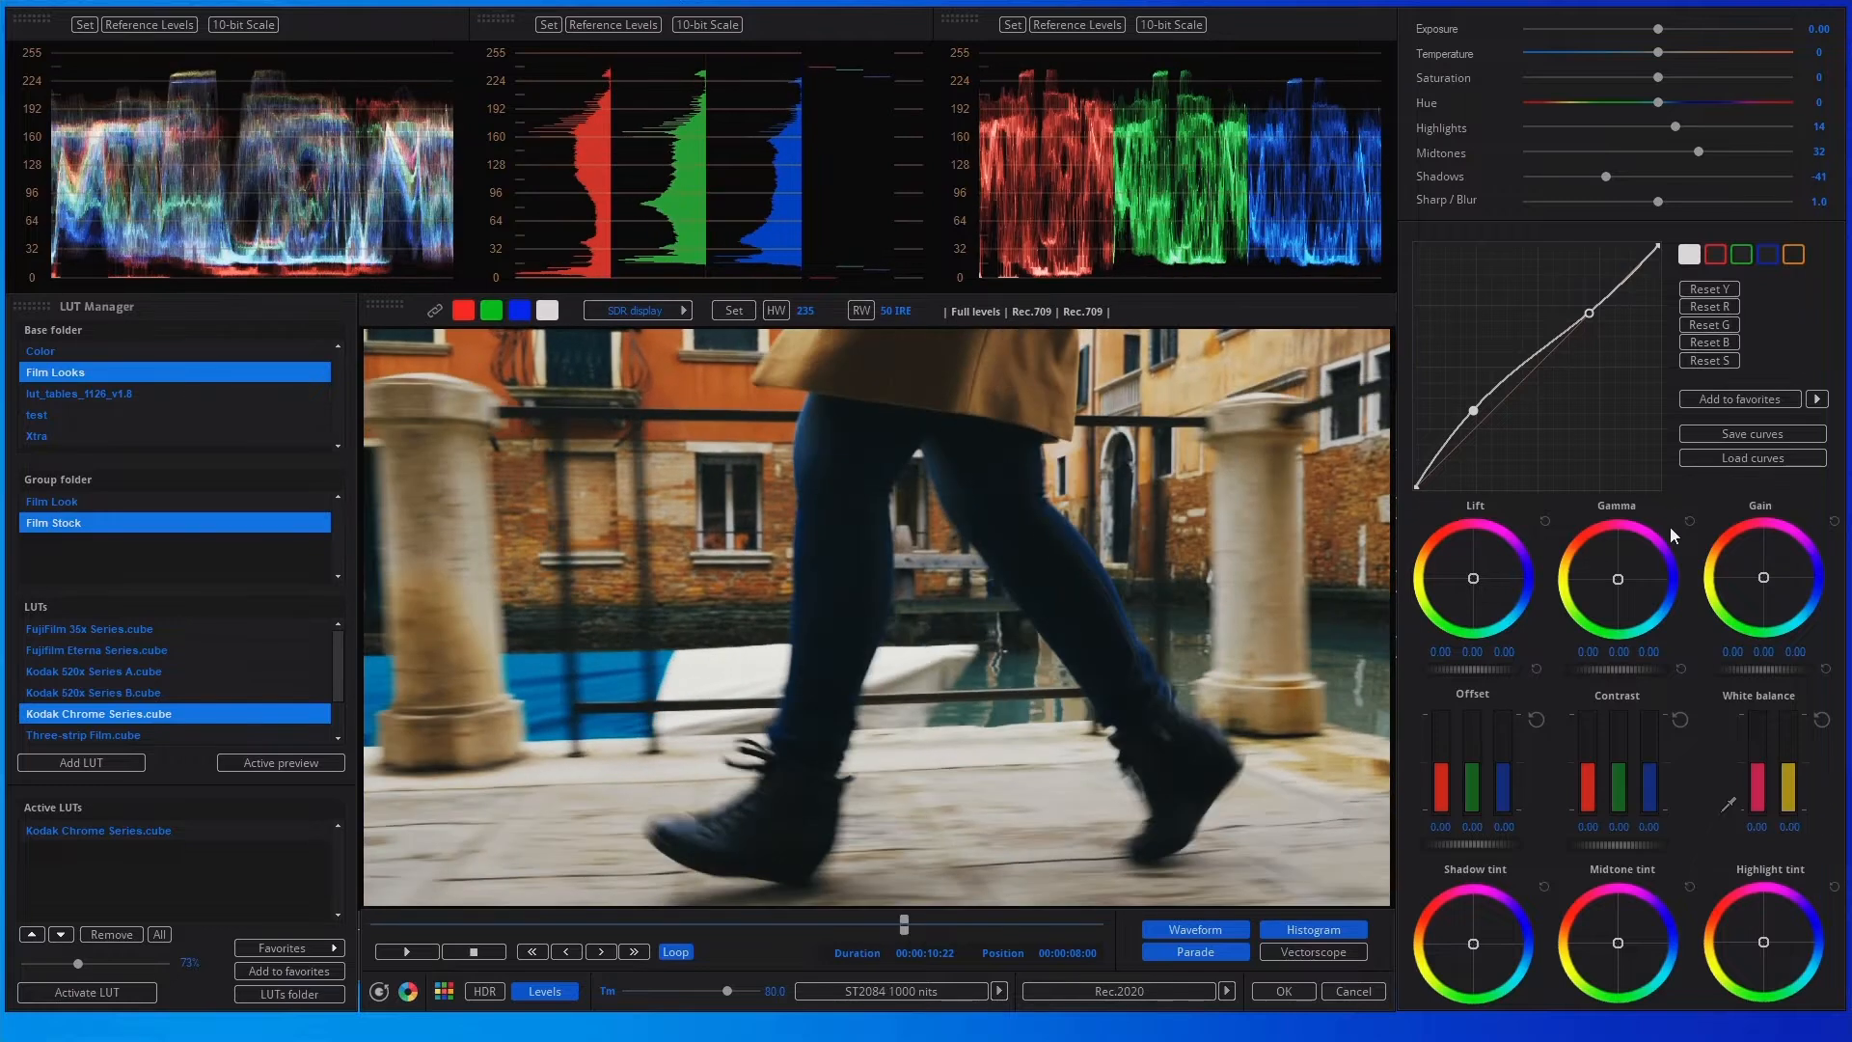
pyautogui.click(1734, 795)
pyautogui.click(730, 672)
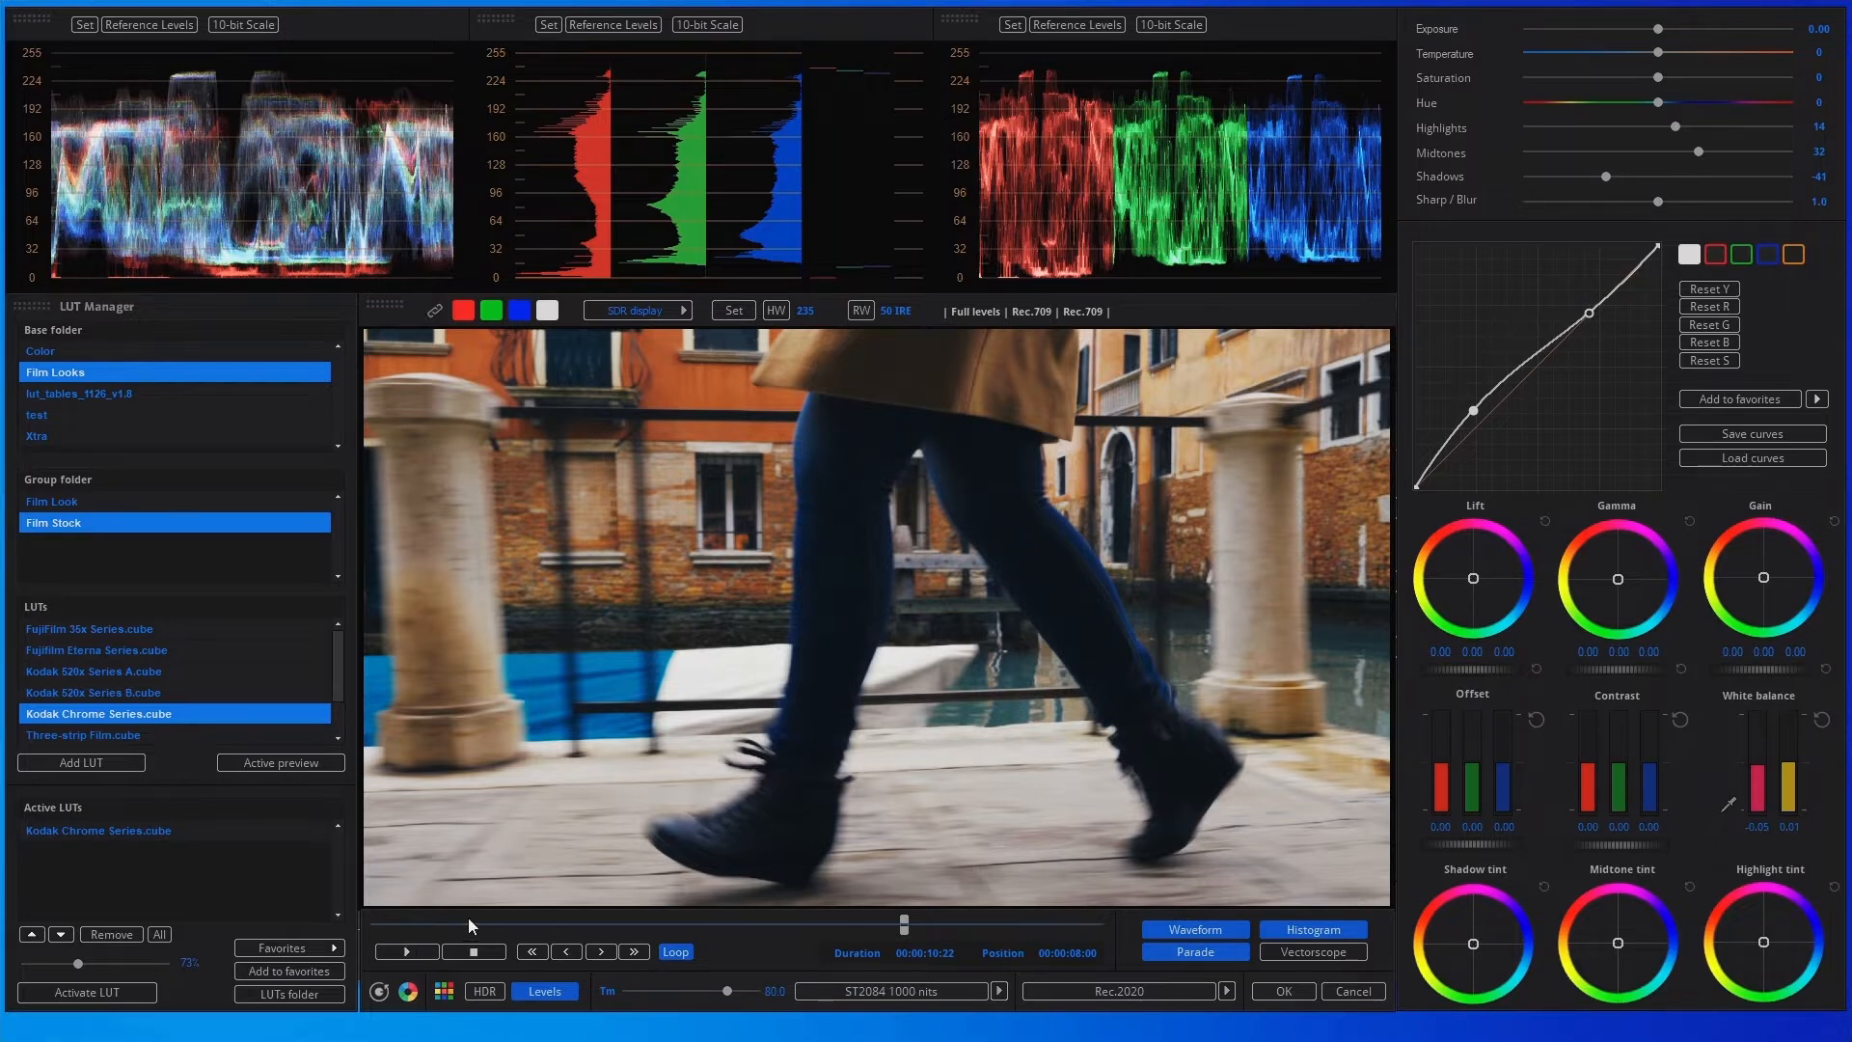
pyautogui.moveTo(715, 929)
pyautogui.mouseDown()
pyautogui.moveTo(517, 924)
pyautogui.moveTo(689, 915)
pyautogui.mouseUp()
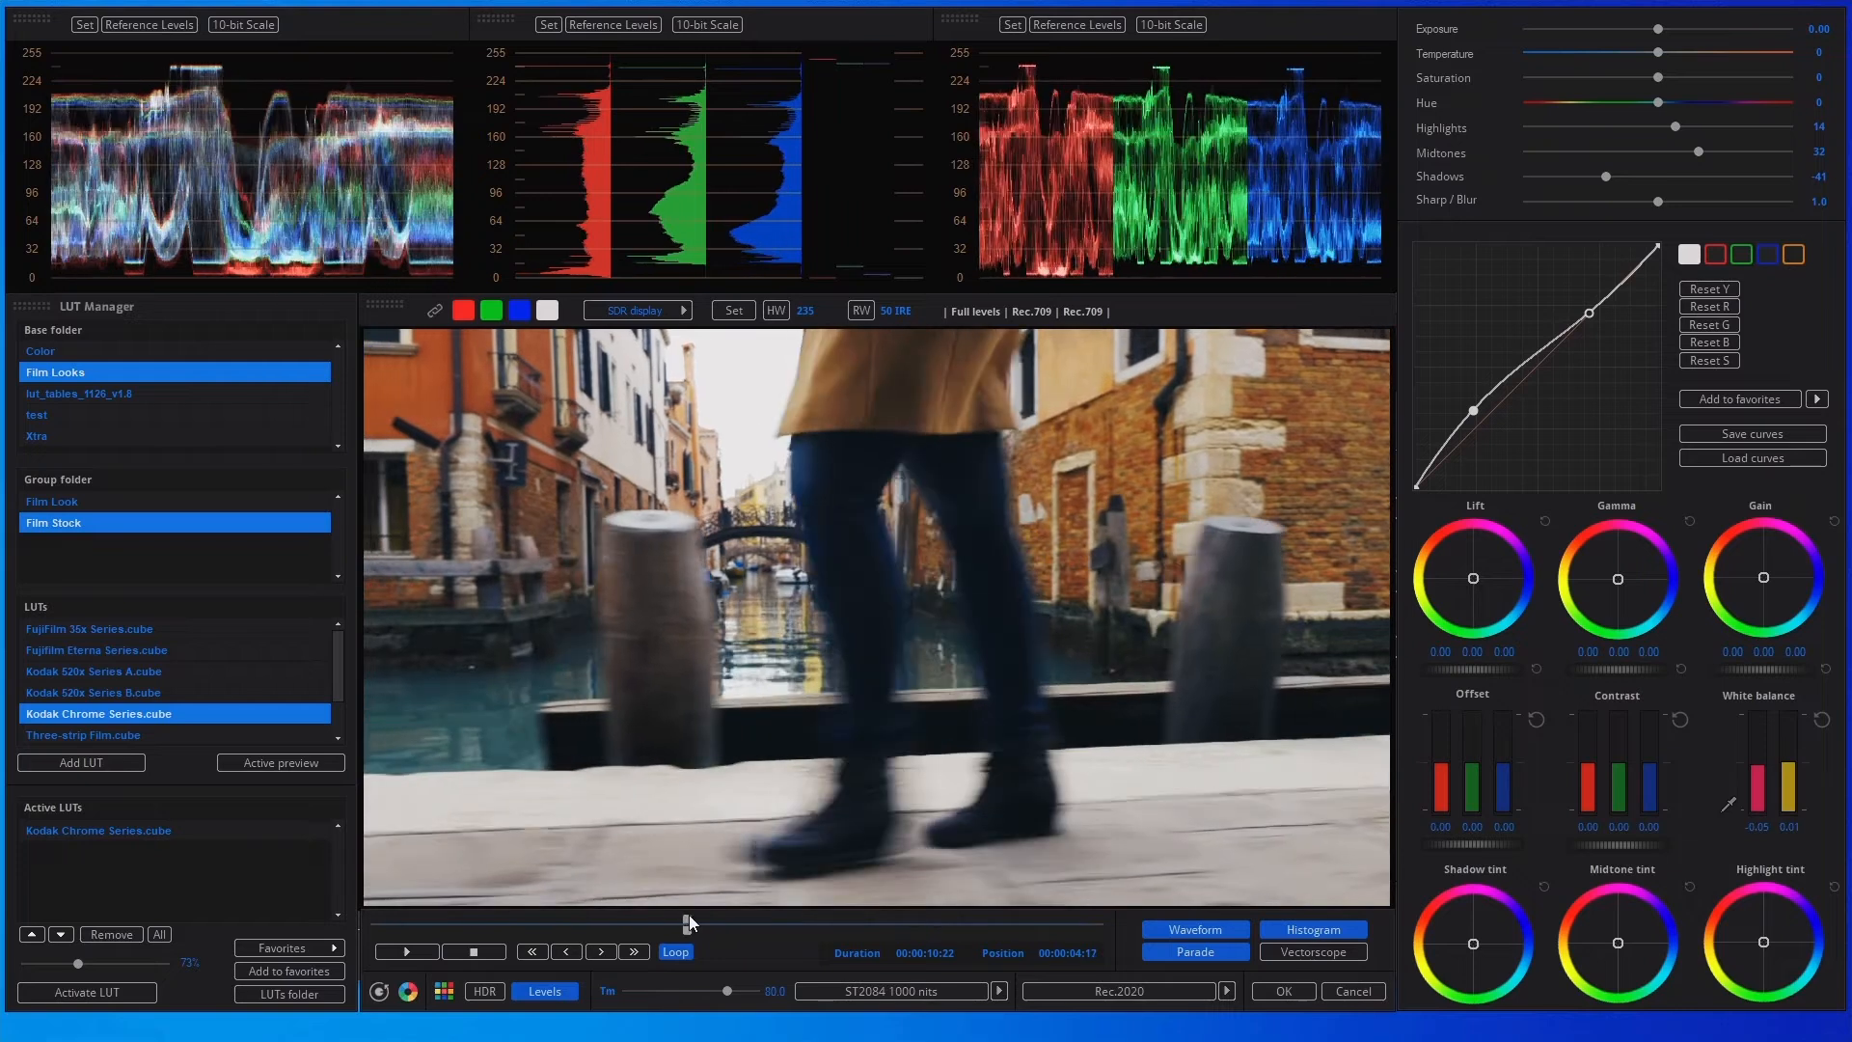
pyautogui.click(1283, 989)
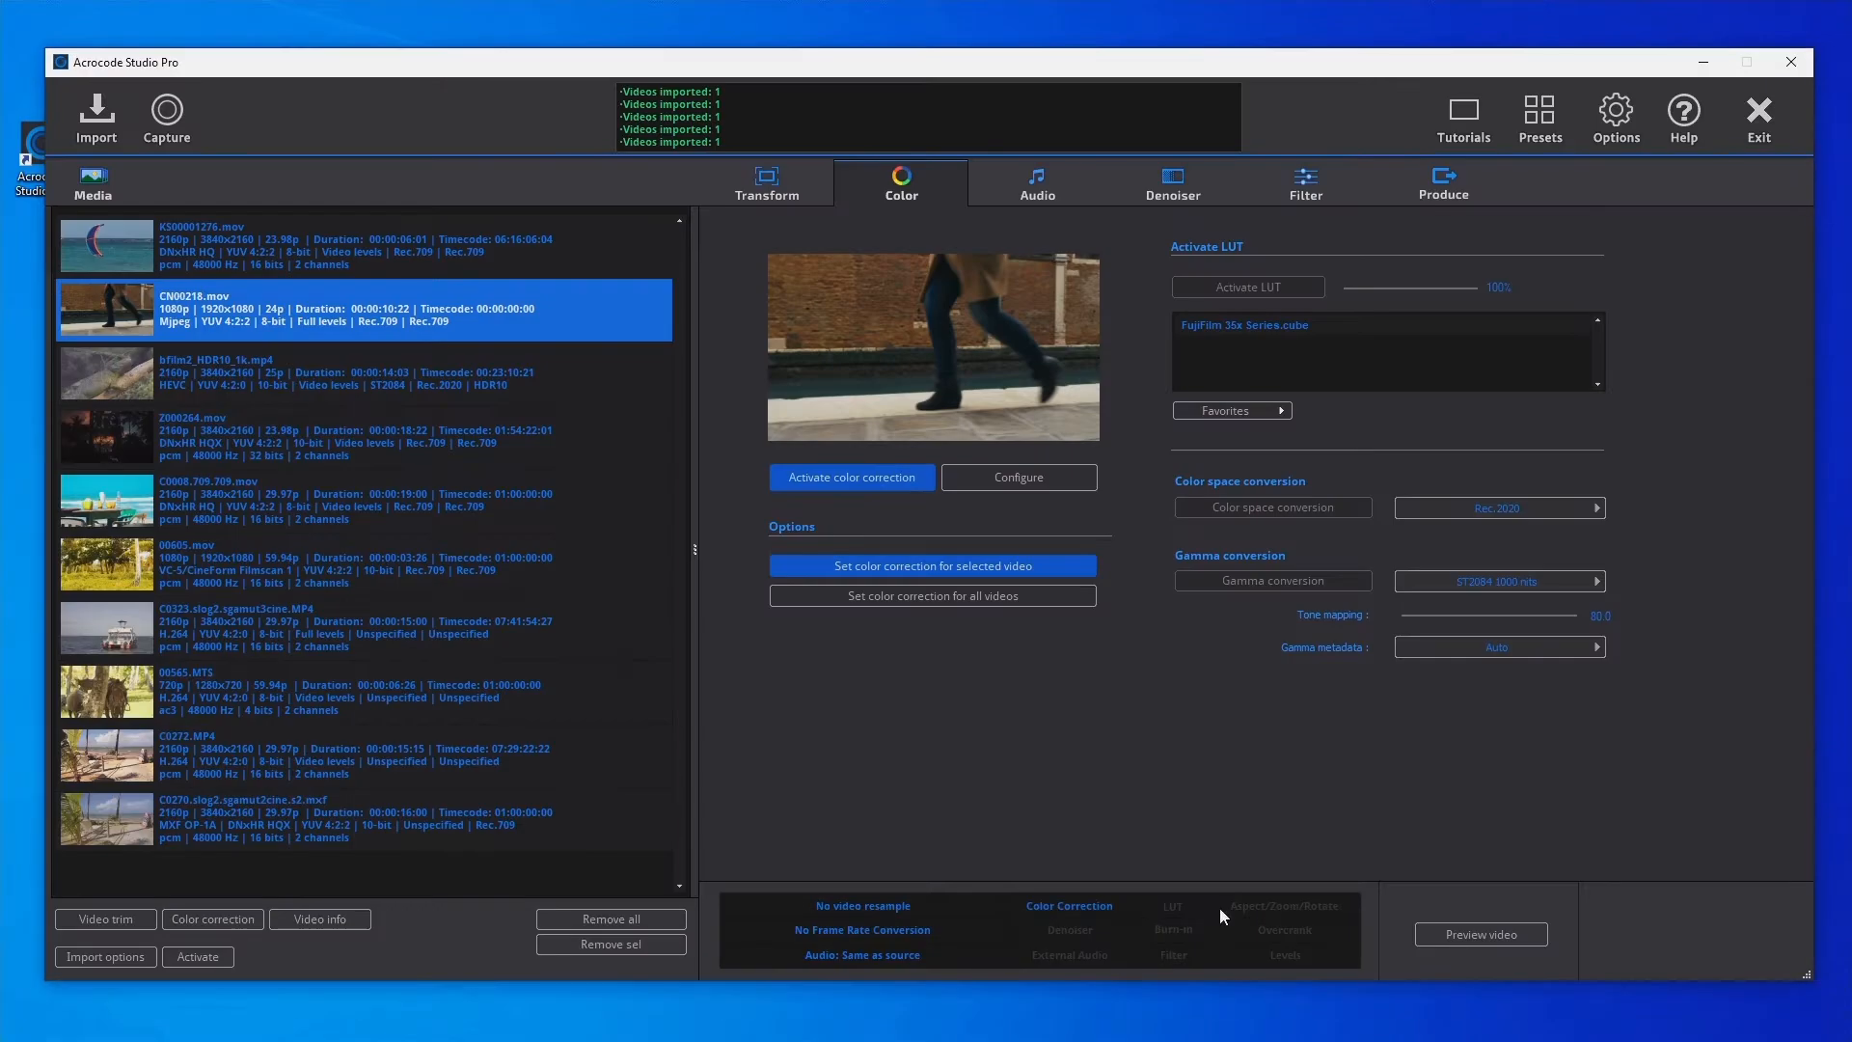
# Step: Open bfilm2_HDR10_1k.mp4 for color correction and preview it in HDR display mode with the HDR option enabled
pyautogui.click(529, 383)
pyautogui.click(1005, 471)
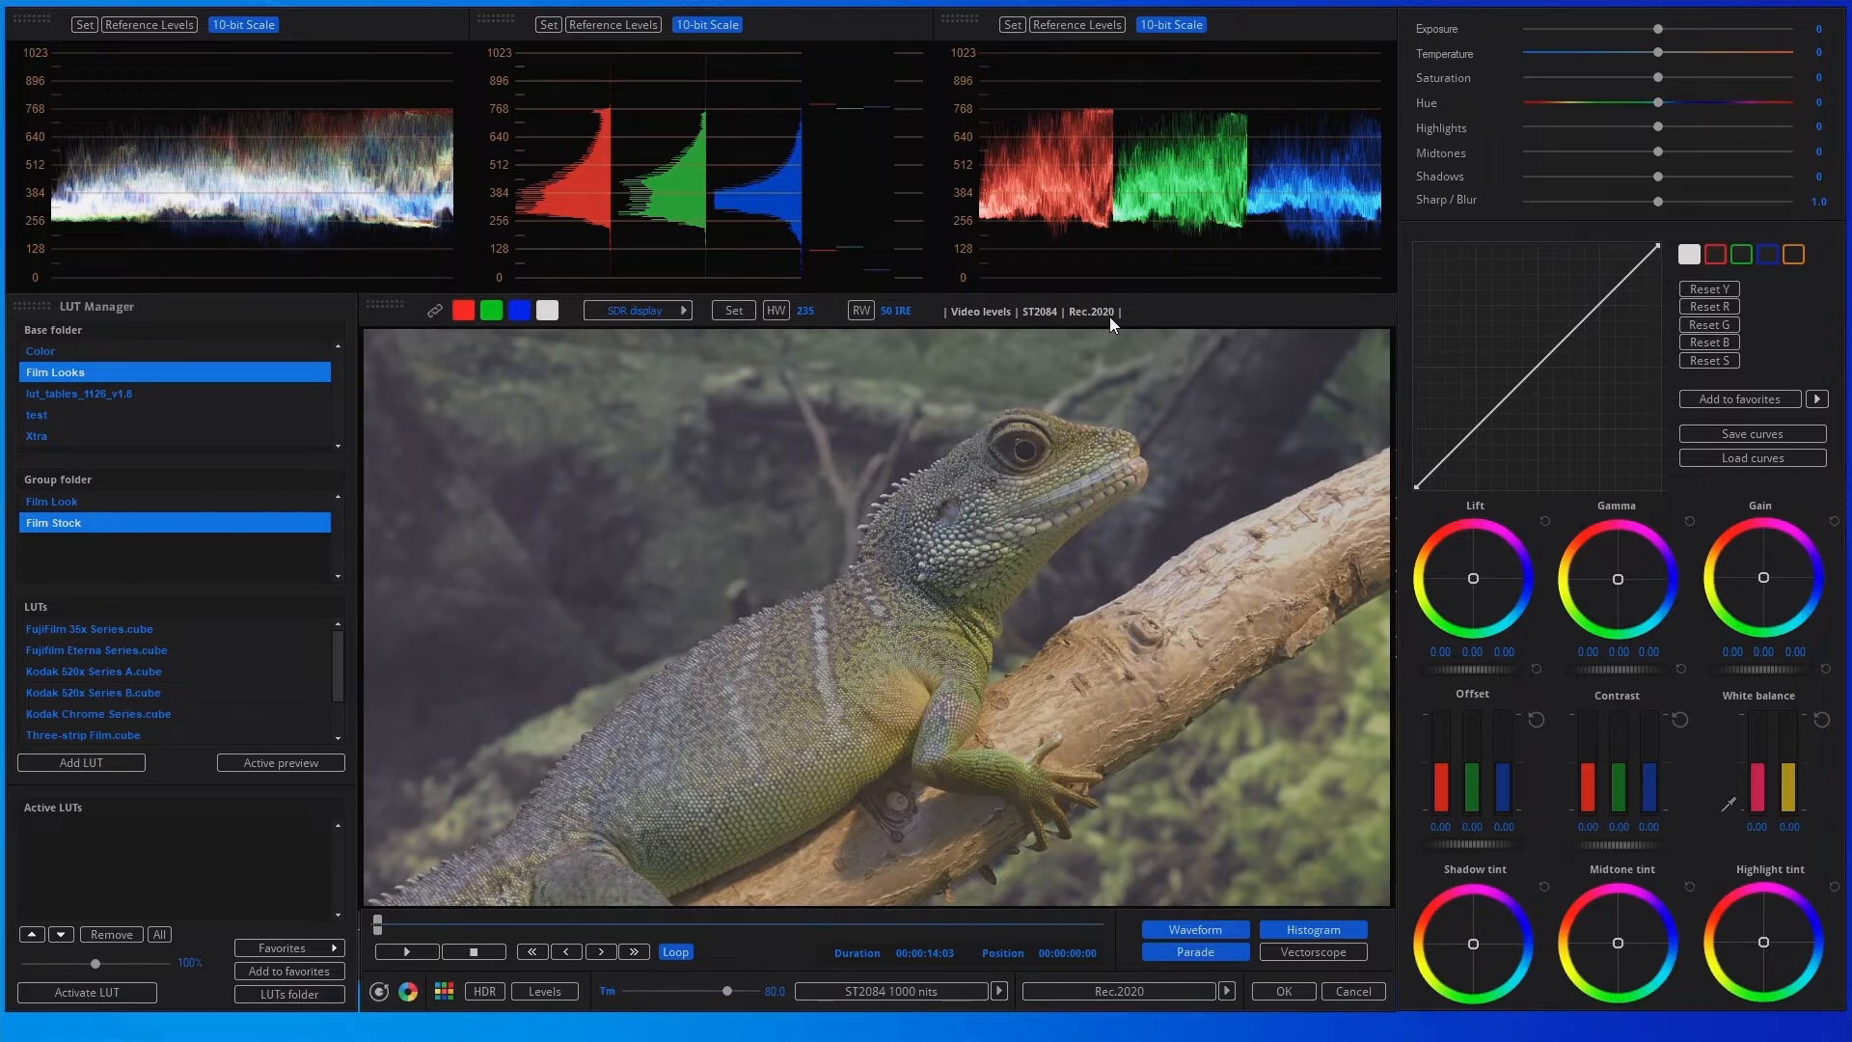
pyautogui.click(683, 309)
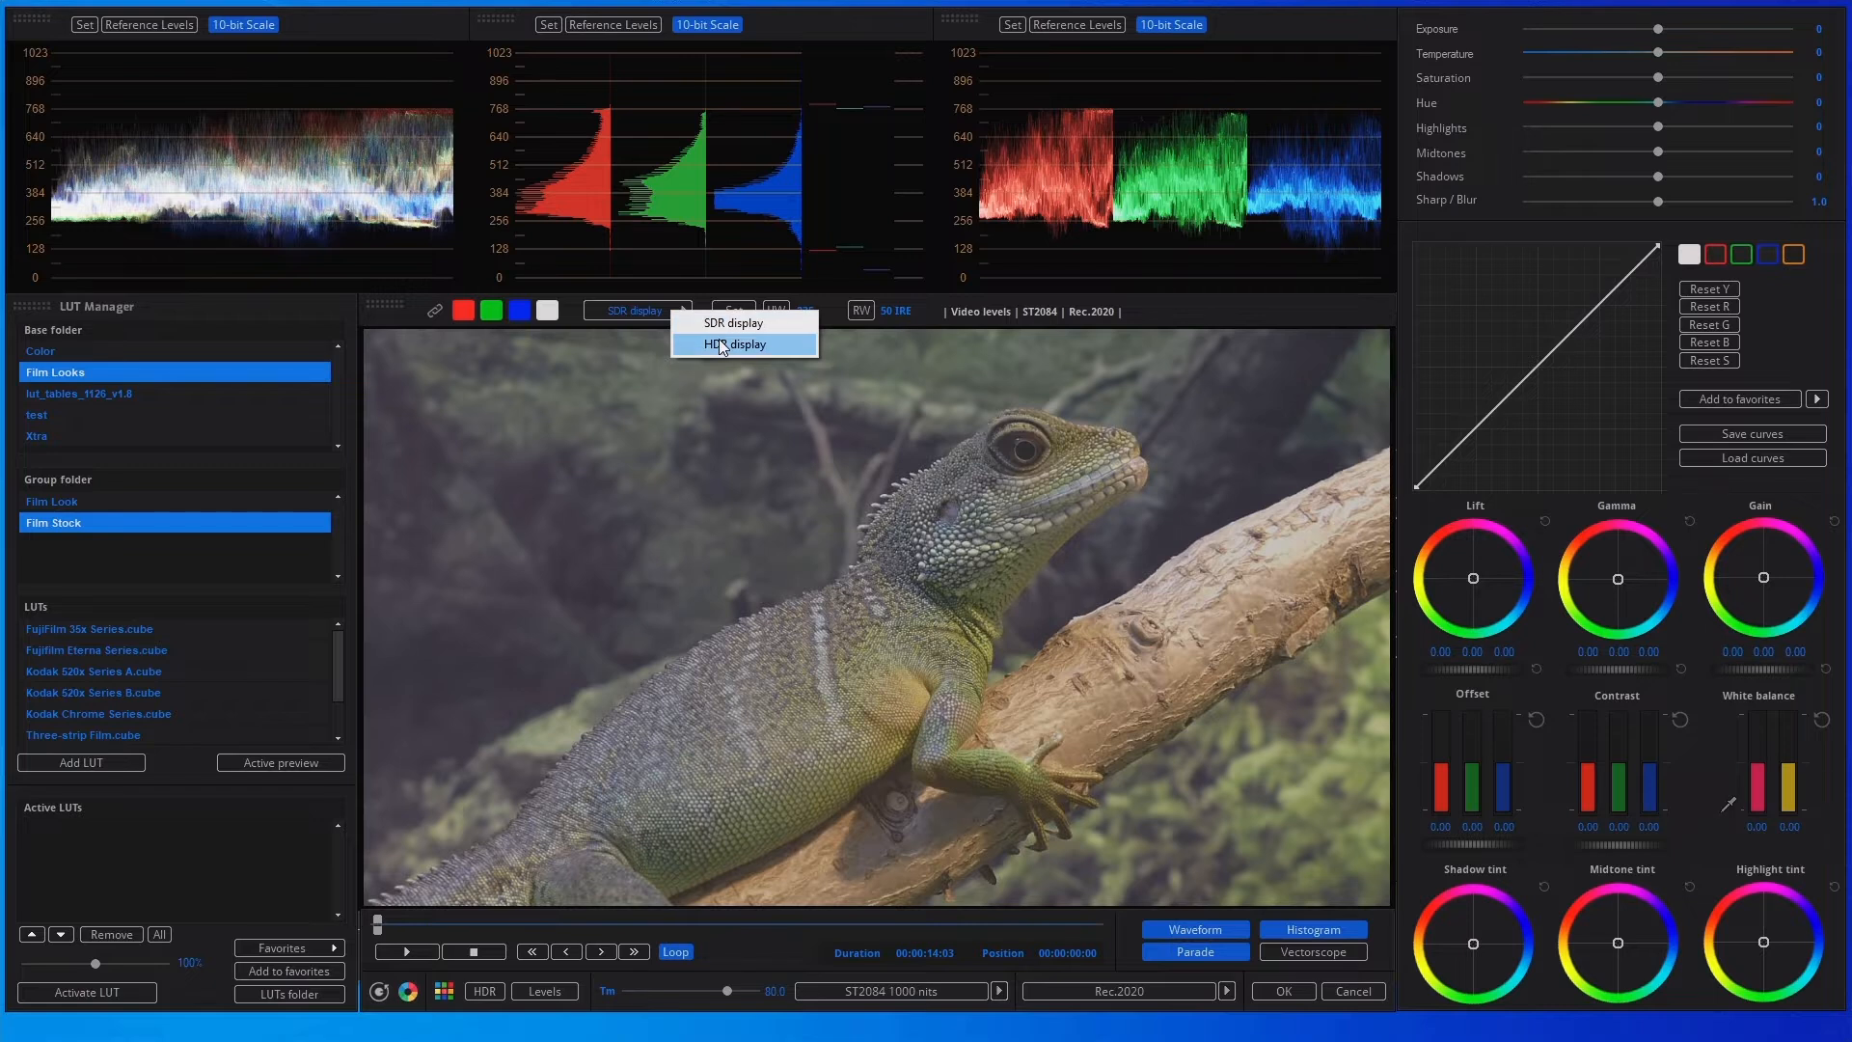
pyautogui.click(720, 344)
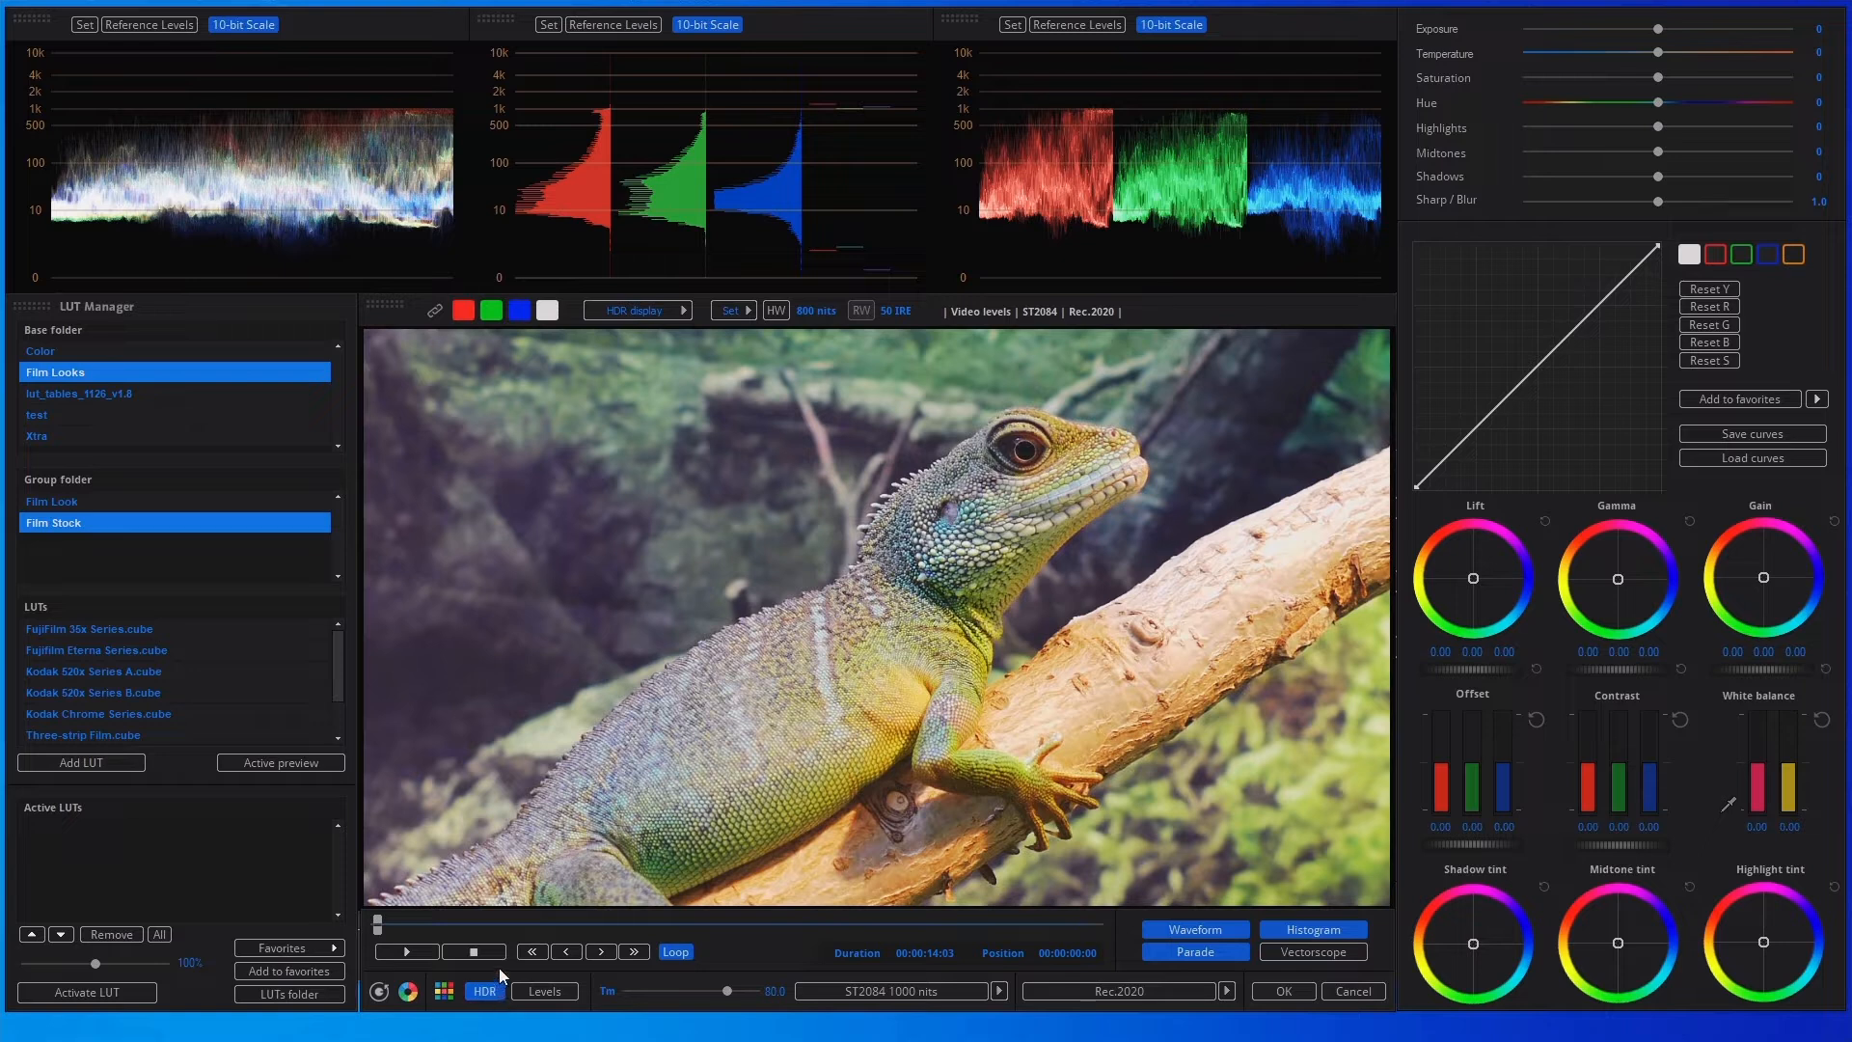
pyautogui.click(499, 997)
# Step: Set Saturation to 12, Highlights and Midtones to -5 and Shadows to -45, and accept the correction
pyautogui.moveTo(1663, 147); pyautogui.dragTo(1600, 179)
pyautogui.moveTo(1656, 75); pyautogui.dragTo(1652, 125)
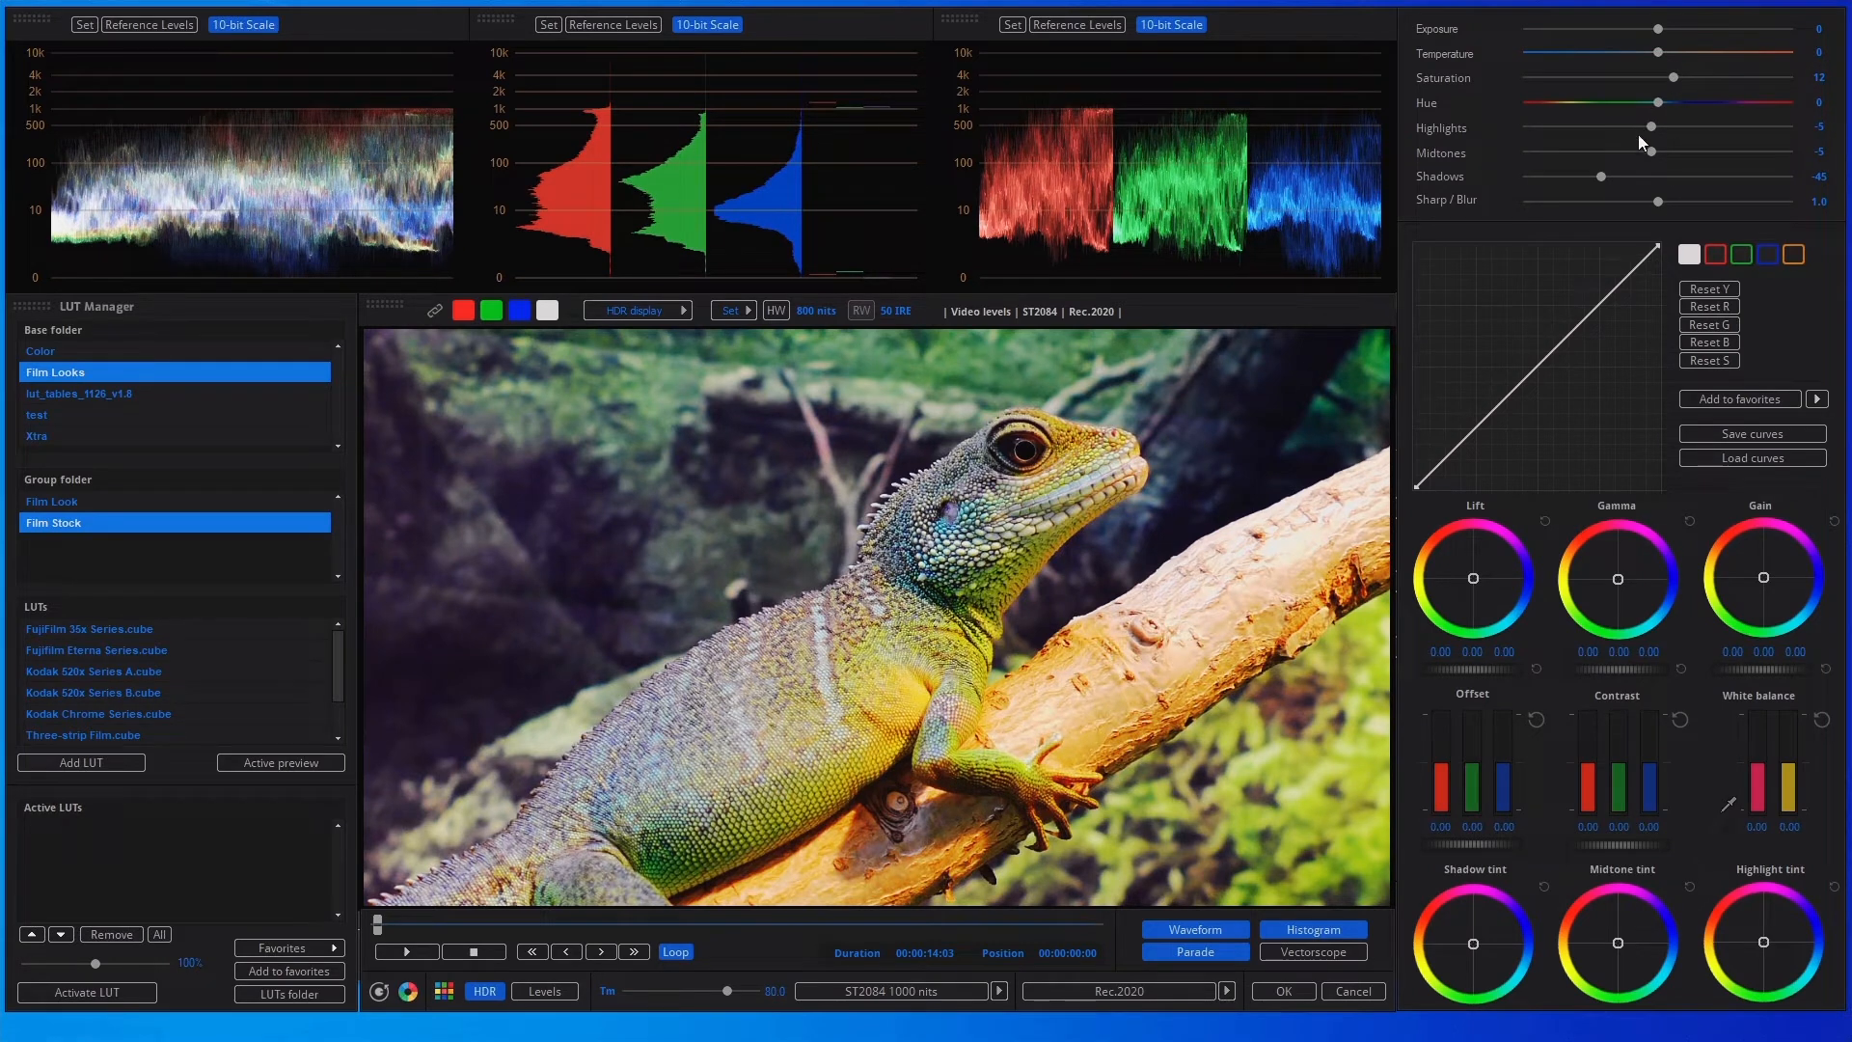
pyautogui.click(1280, 996)
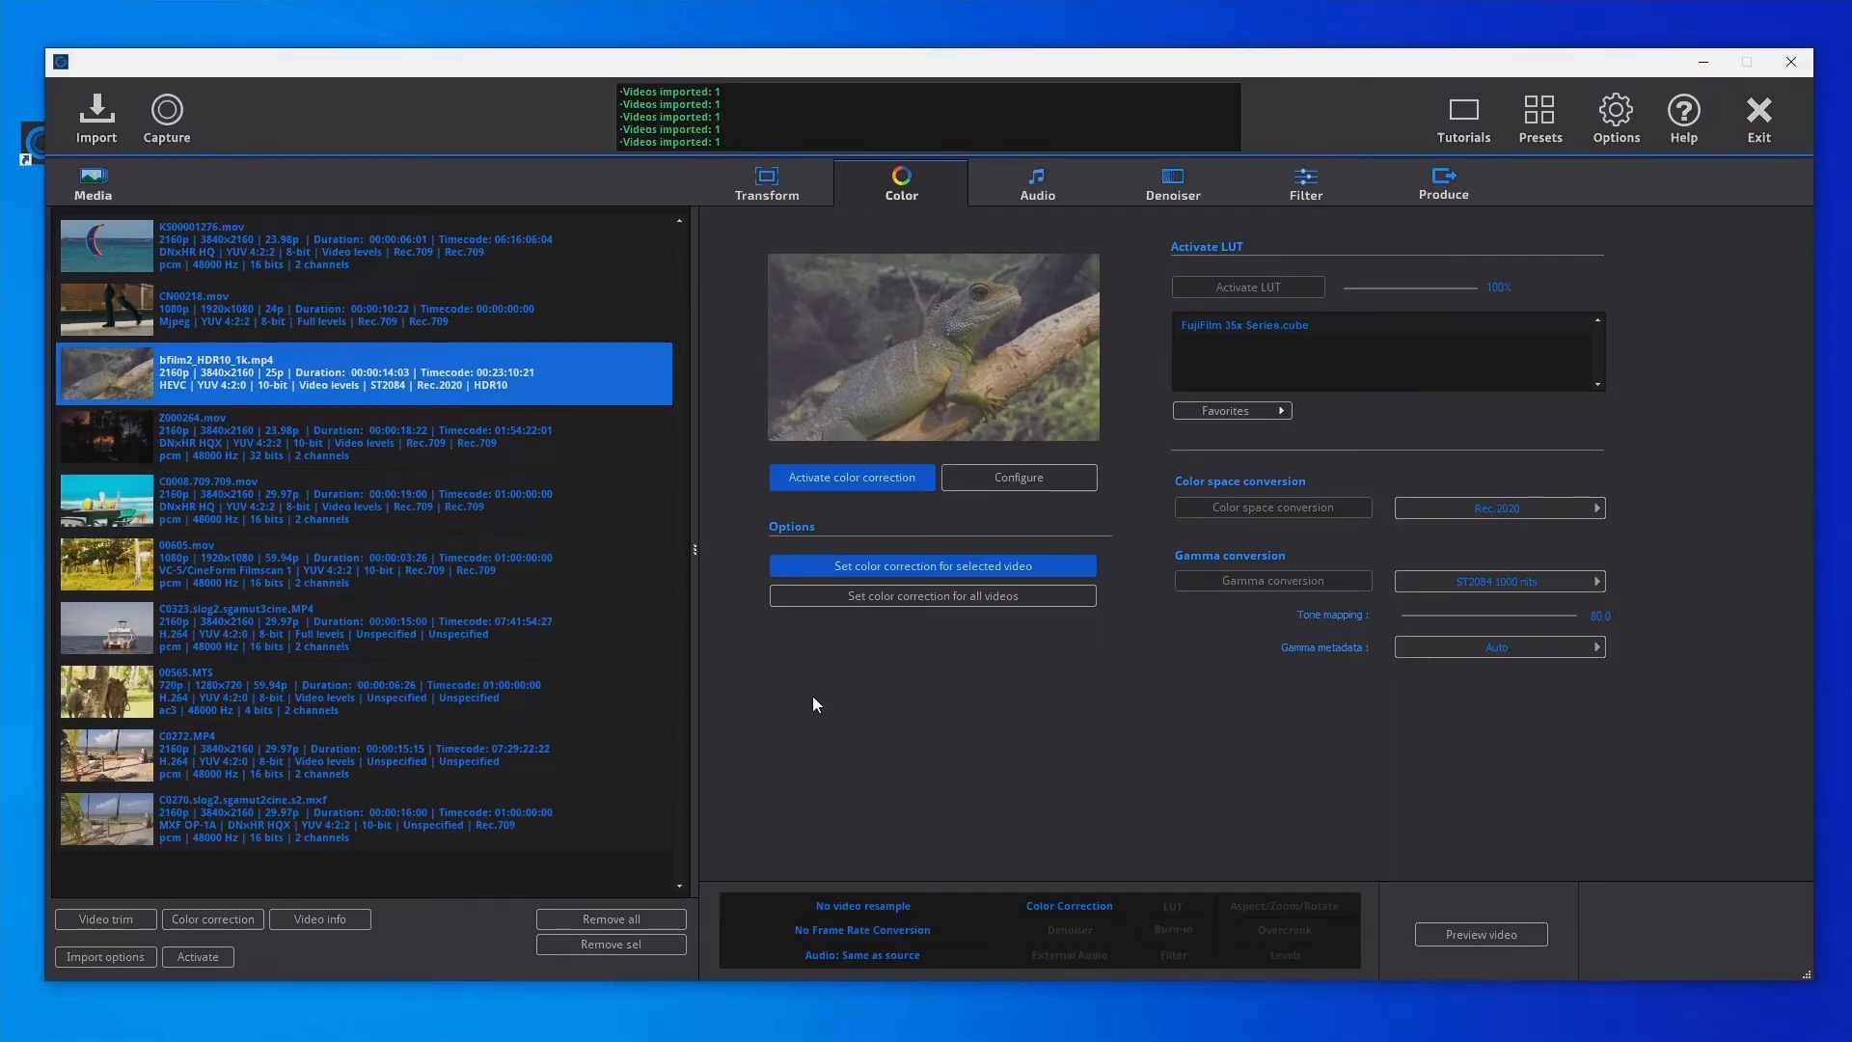
# Step: Open Z000264.mov for color correction and switch its preview to SDR display
pyautogui.click(553, 439)
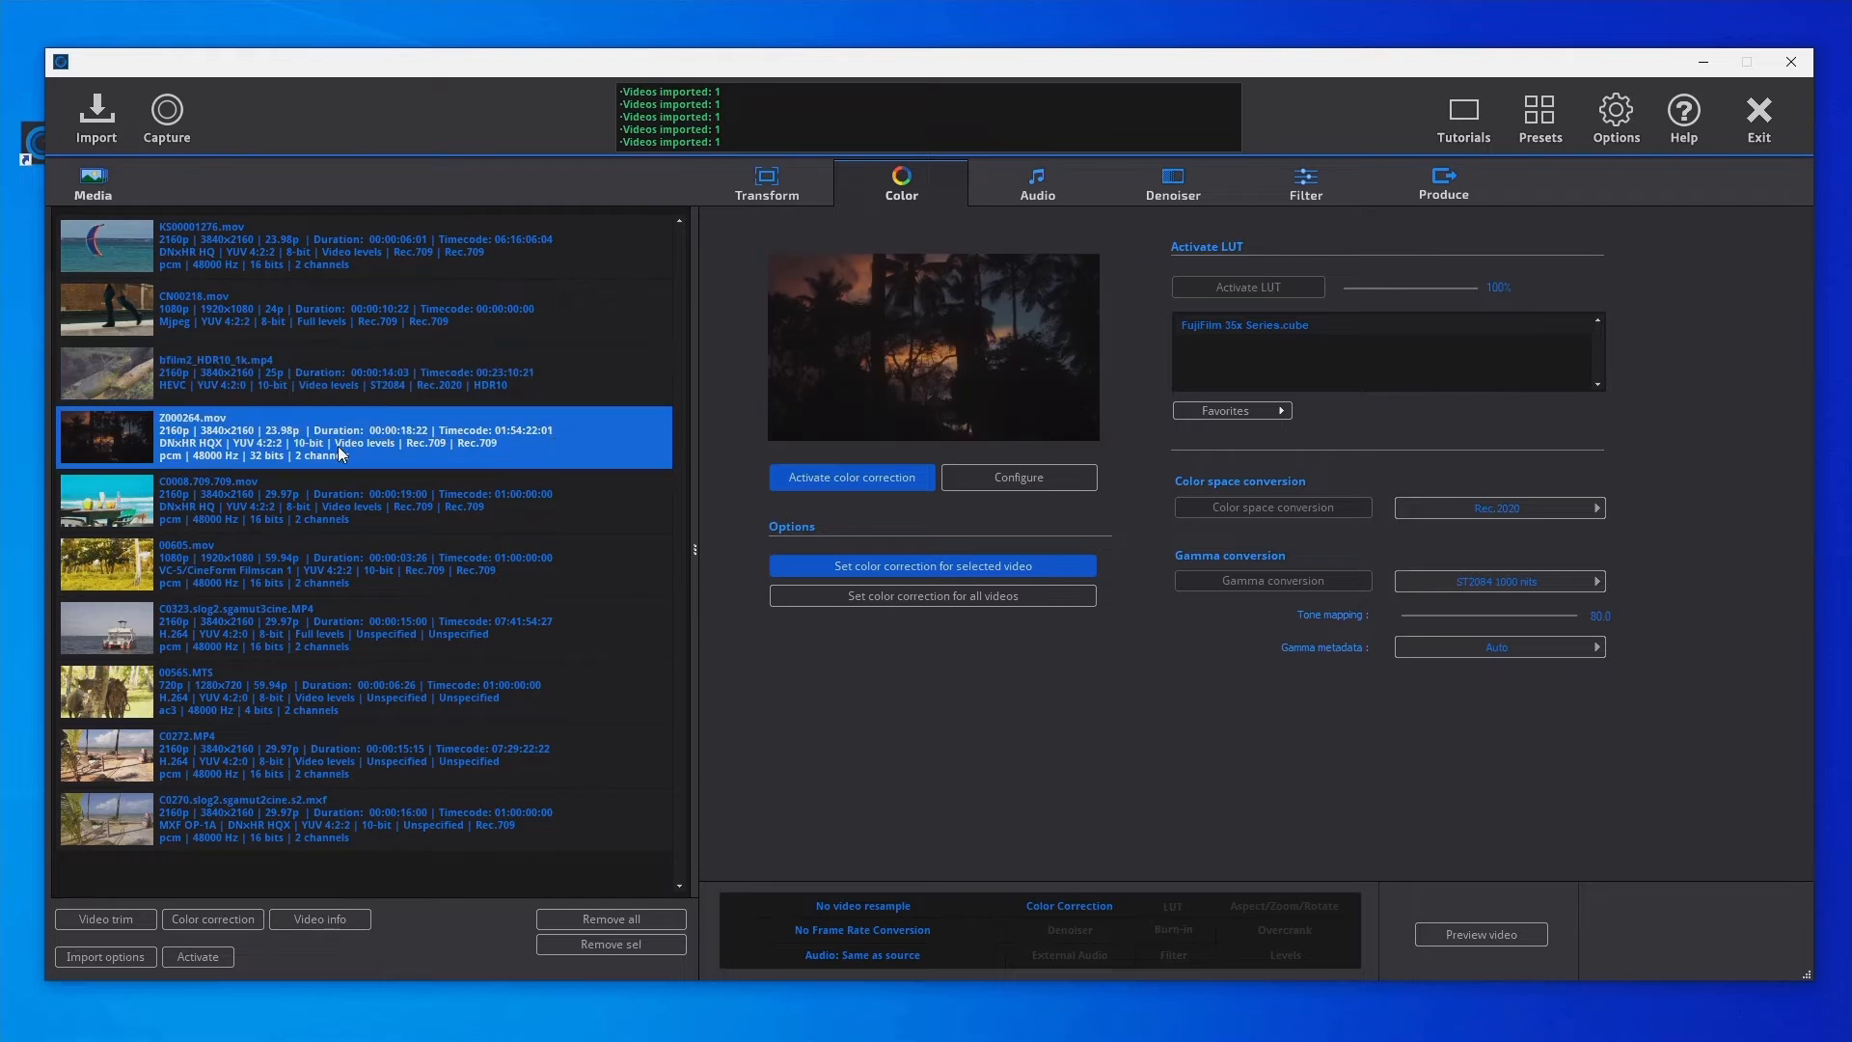
pyautogui.click(1015, 478)
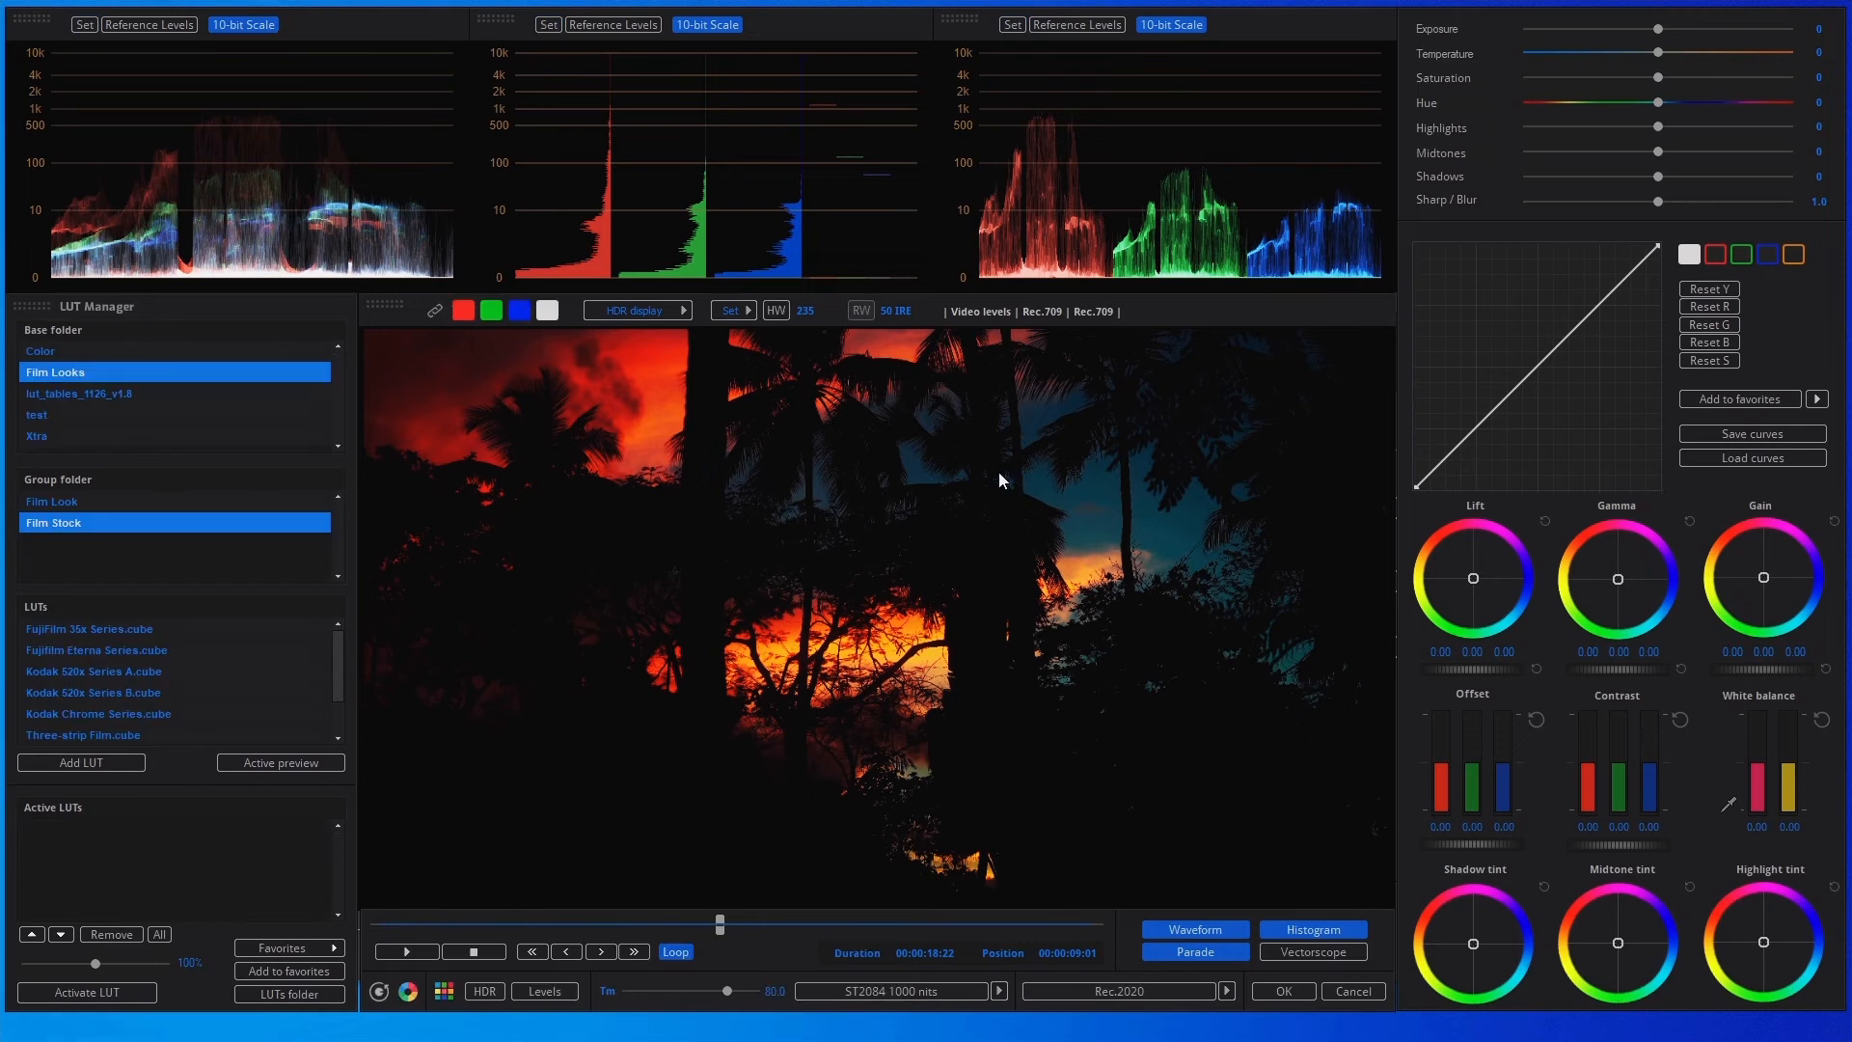
pyautogui.click(681, 311)
pyautogui.click(705, 326)
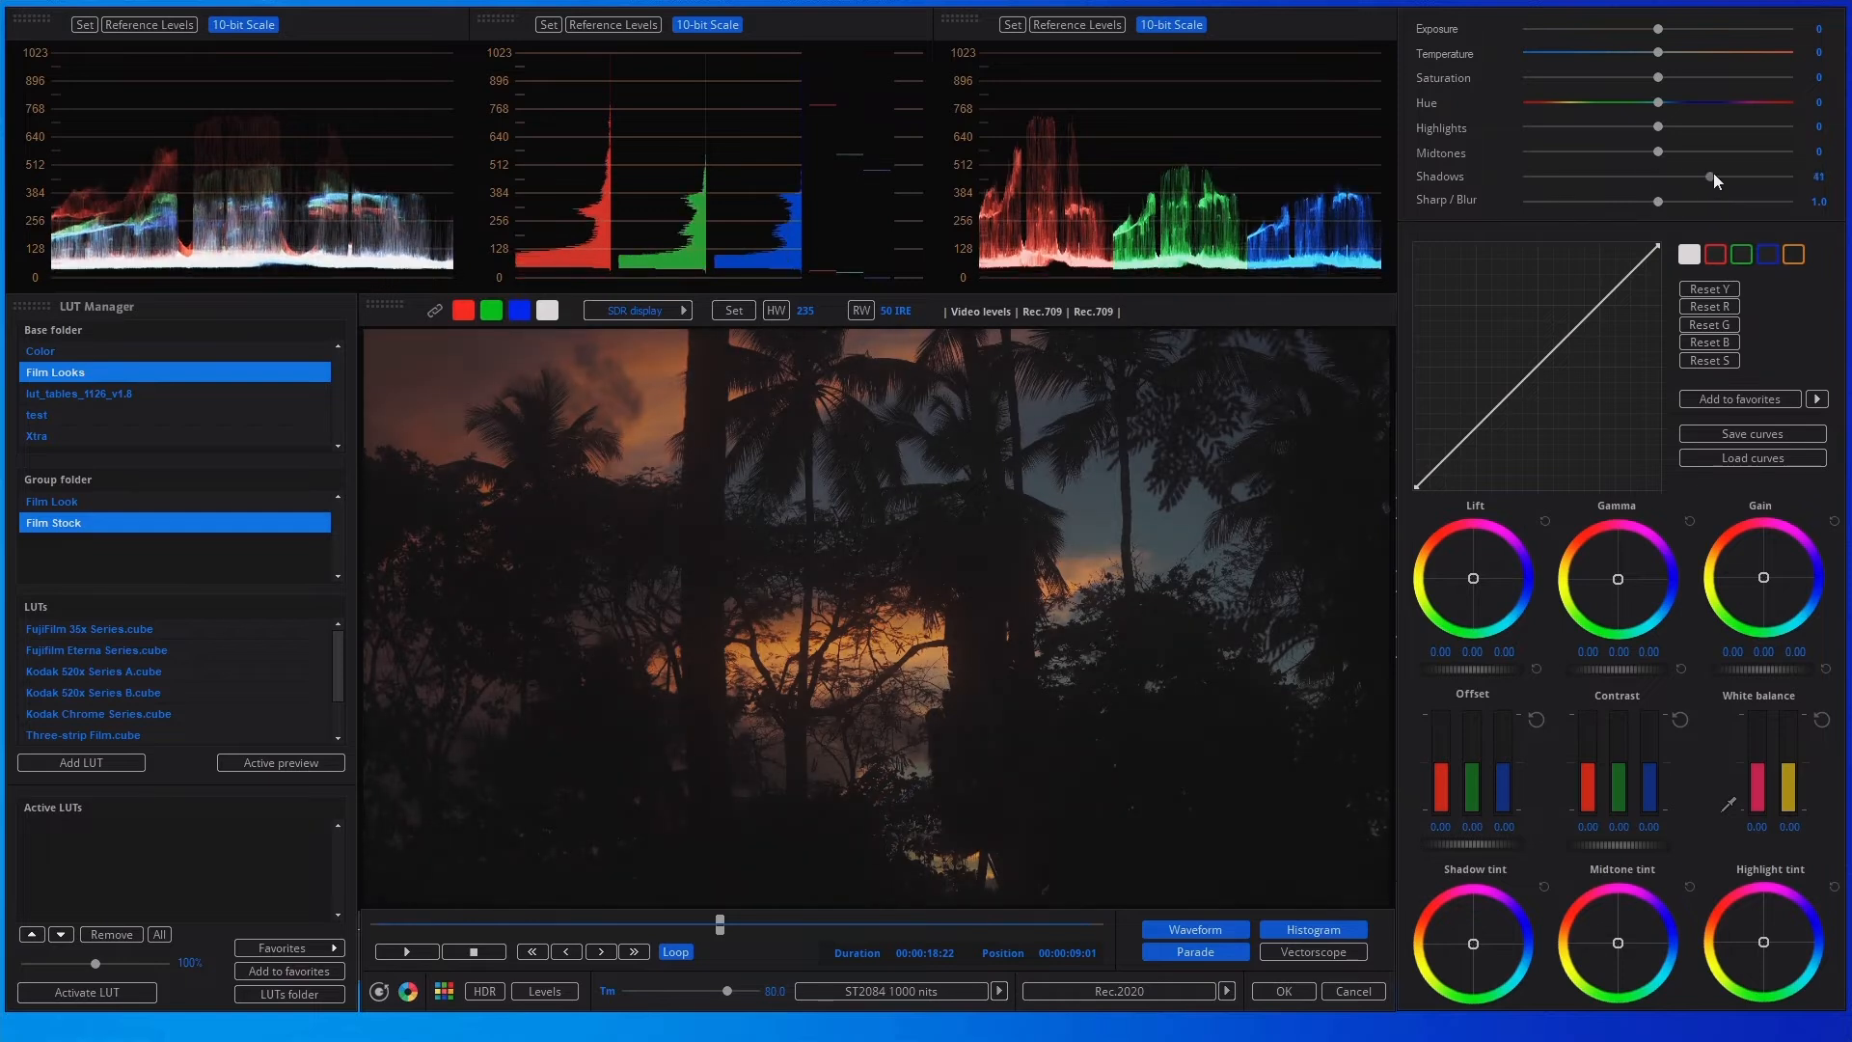
# Step: Try raising Shadows on the sunset clip and reset it, and enable the Levels option
pyautogui.moveTo(1658, 177); pyautogui.dragTo(1706, 176)
pyautogui.doubleClick(1666, 173)
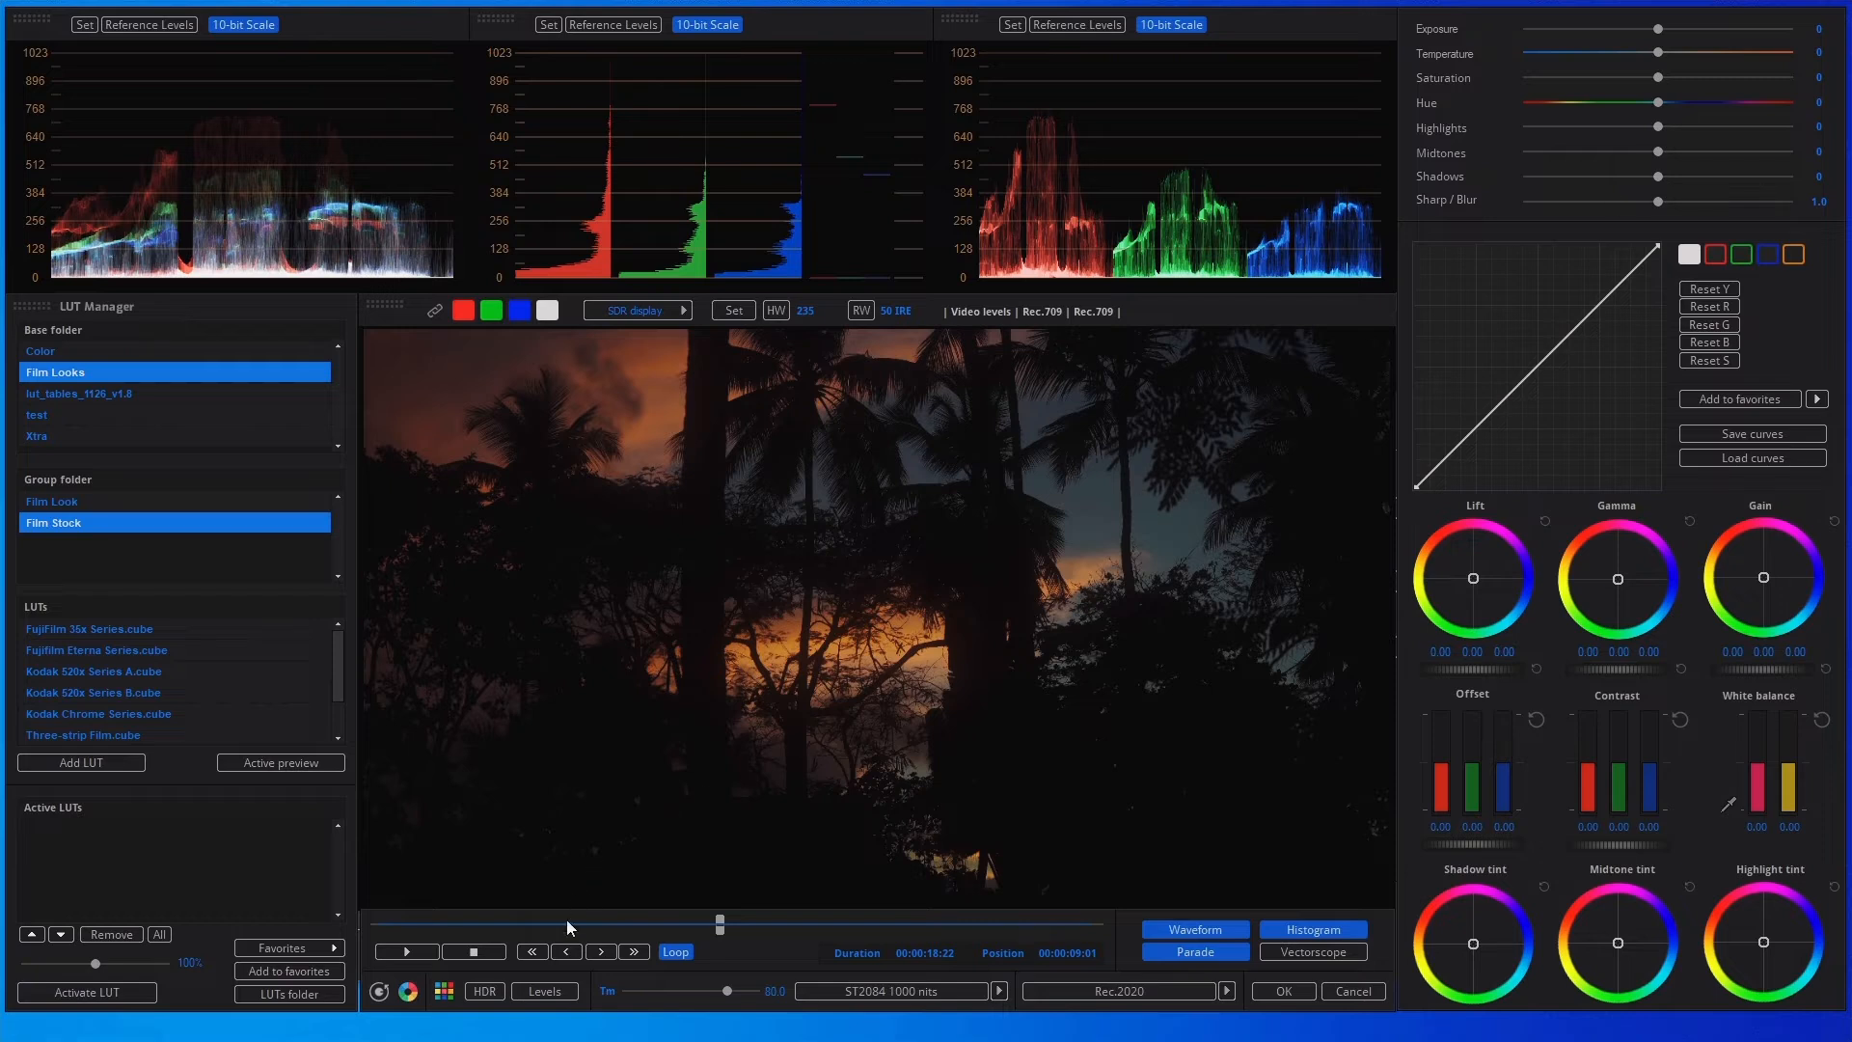
pyautogui.click(552, 993)
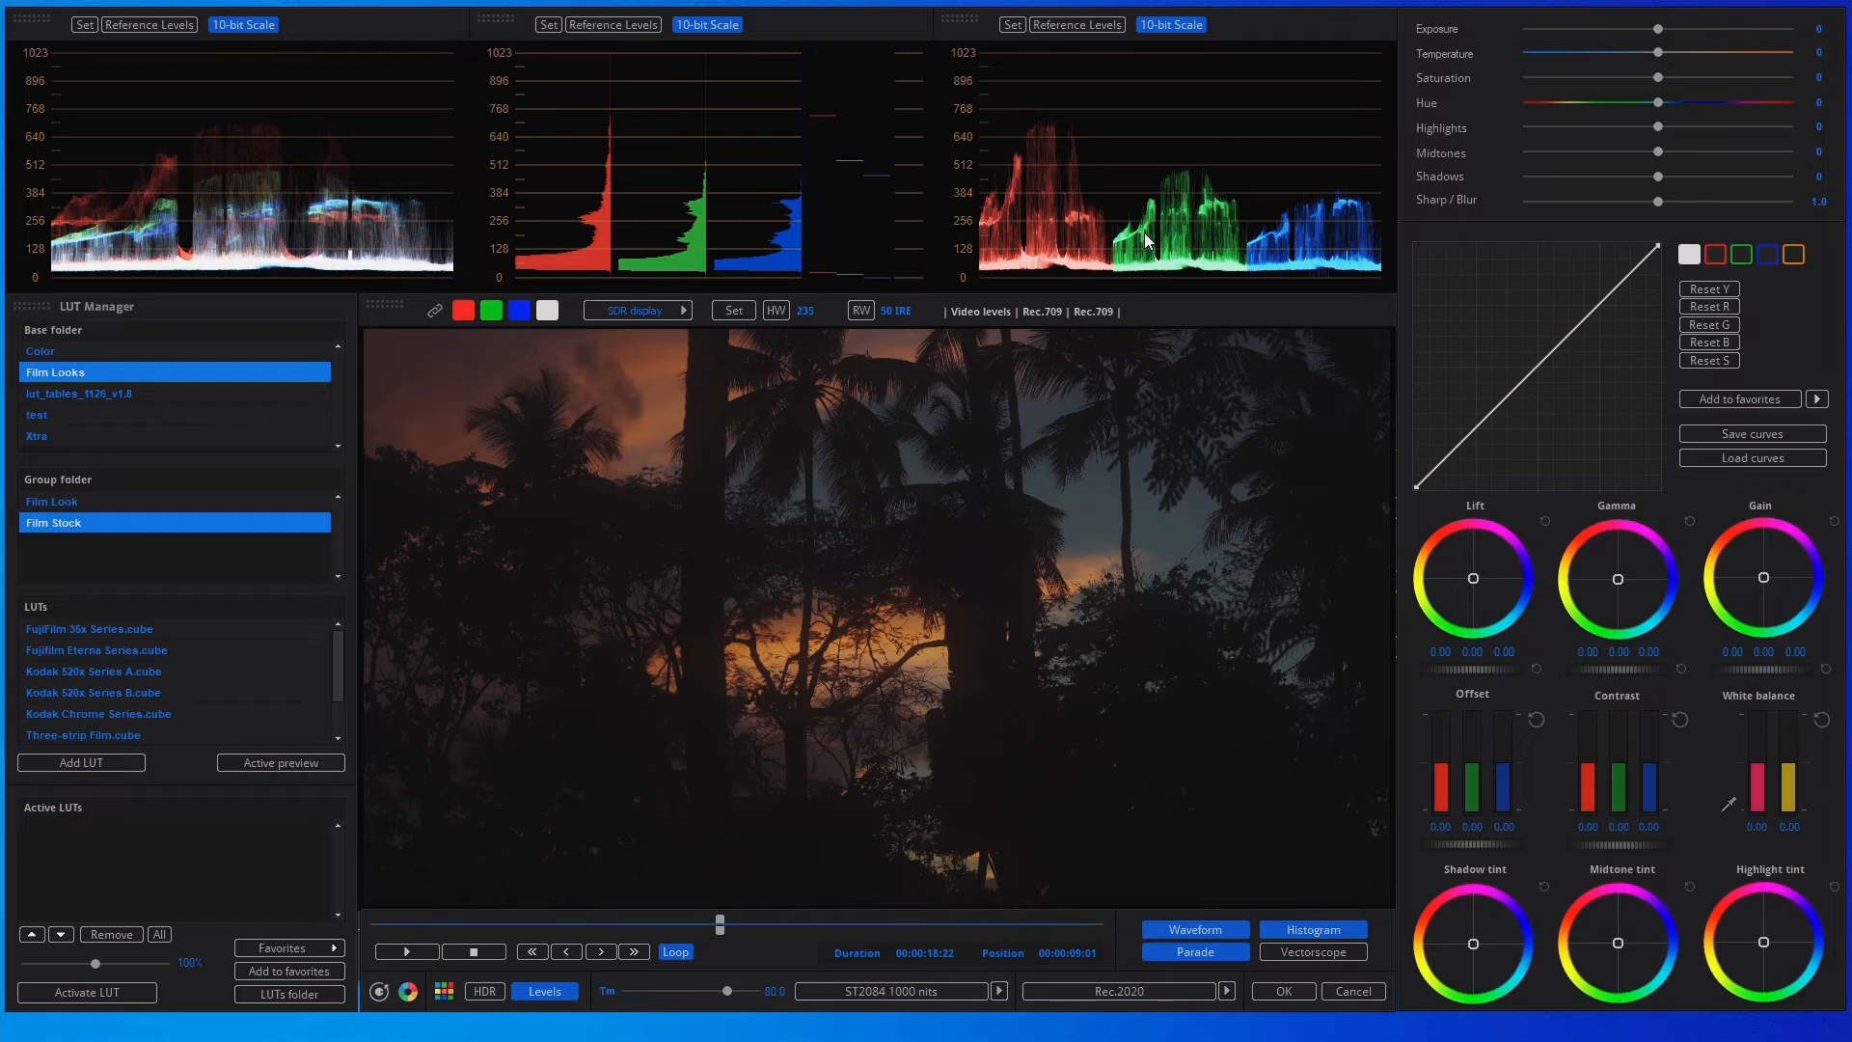
# Step: Review the parade's reference levels of 235 high and 16 low, and toggle the reference level display
pyautogui.click(1013, 25)
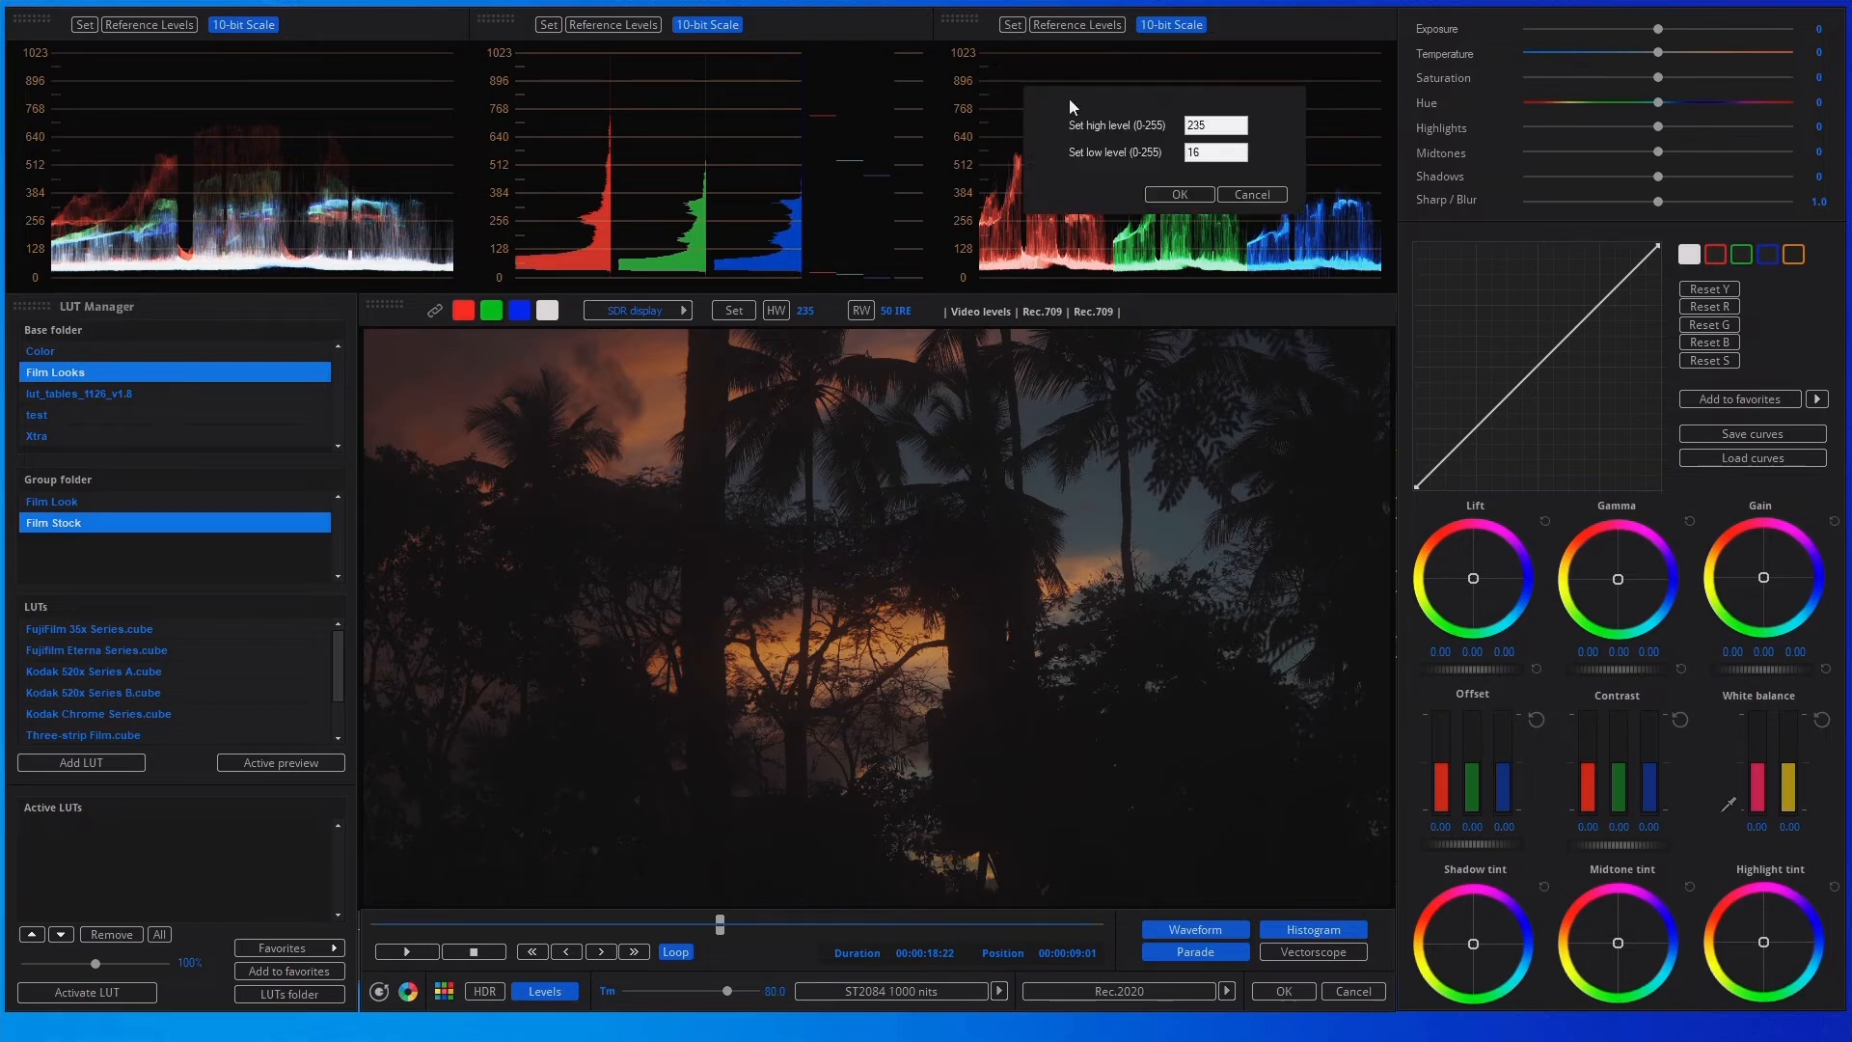
pyautogui.click(1196, 195)
pyautogui.click(1077, 27)
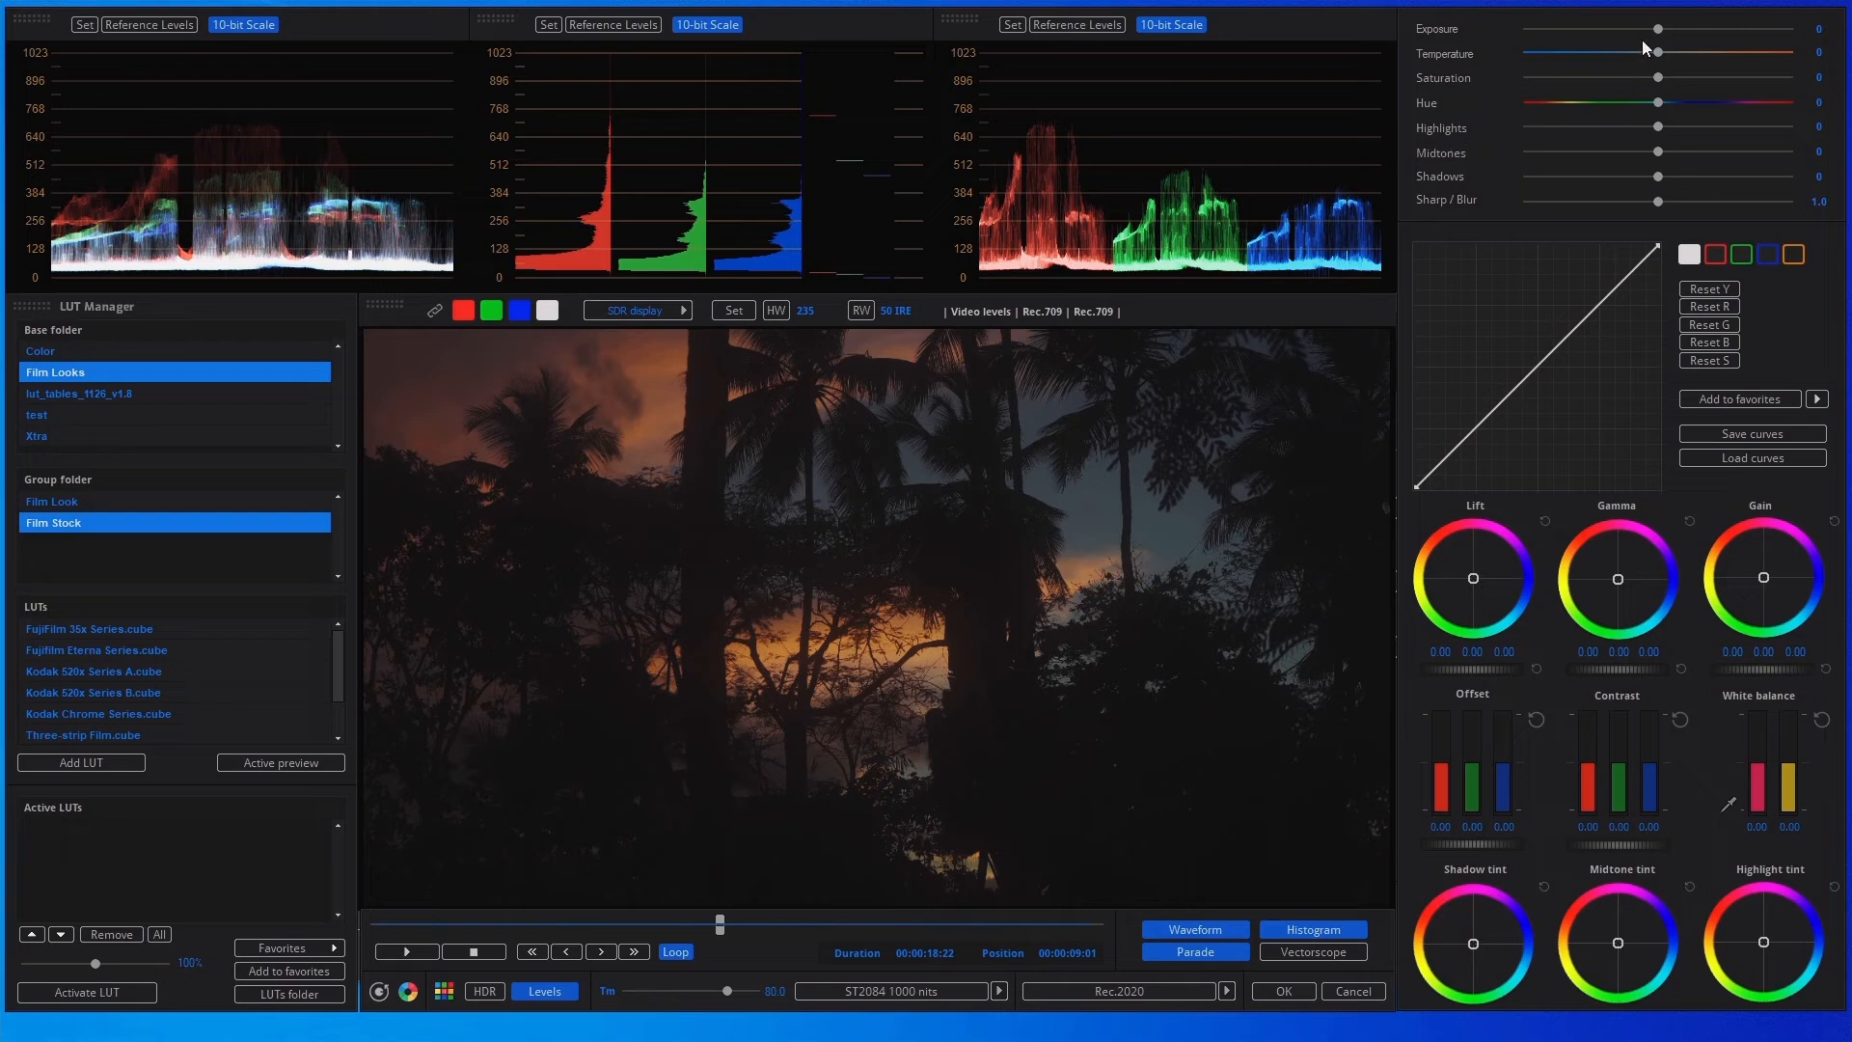
# Step: Set Exposure to 74, Highlights to 50, Midtones to -3, Shadows to -56 and Saturation to 21 for the sunset clip
pyautogui.moveTo(1663, 26); pyautogui.dragTo(1752, 25)
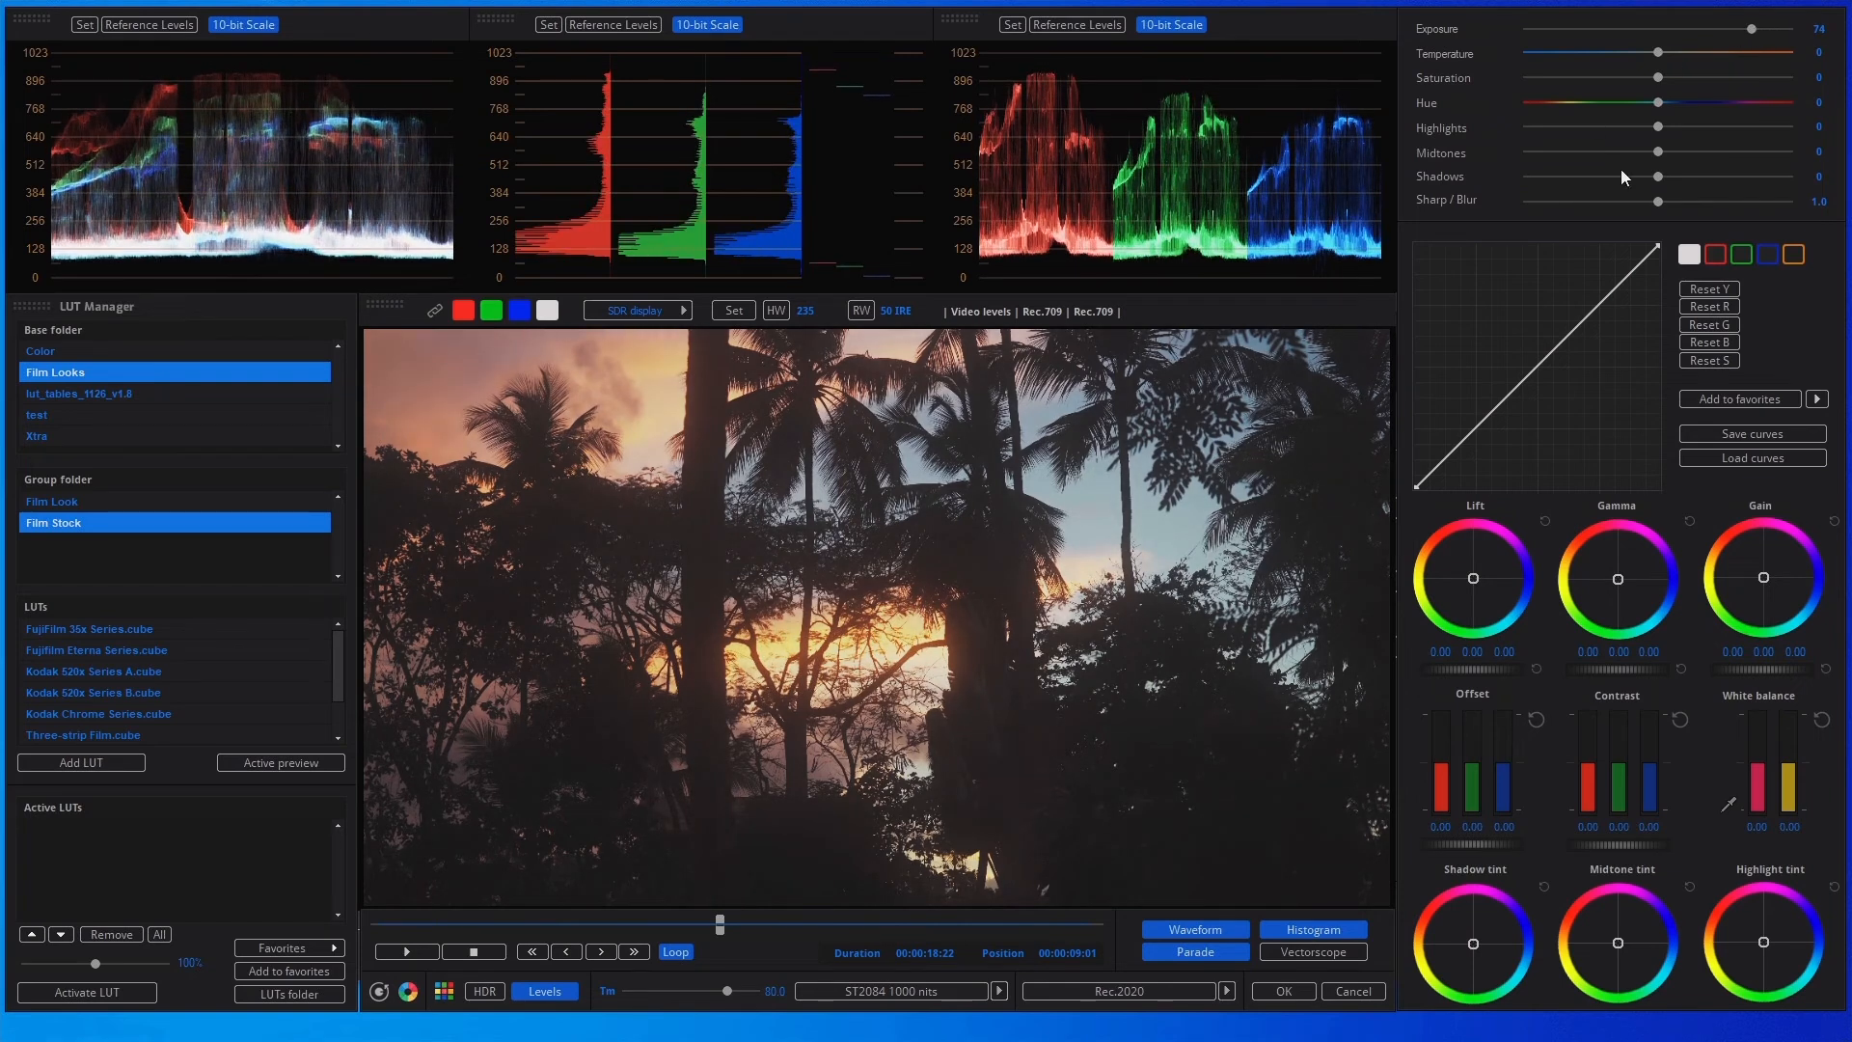
pyautogui.moveTo(1656, 127); pyautogui.dragTo(1584, 176)
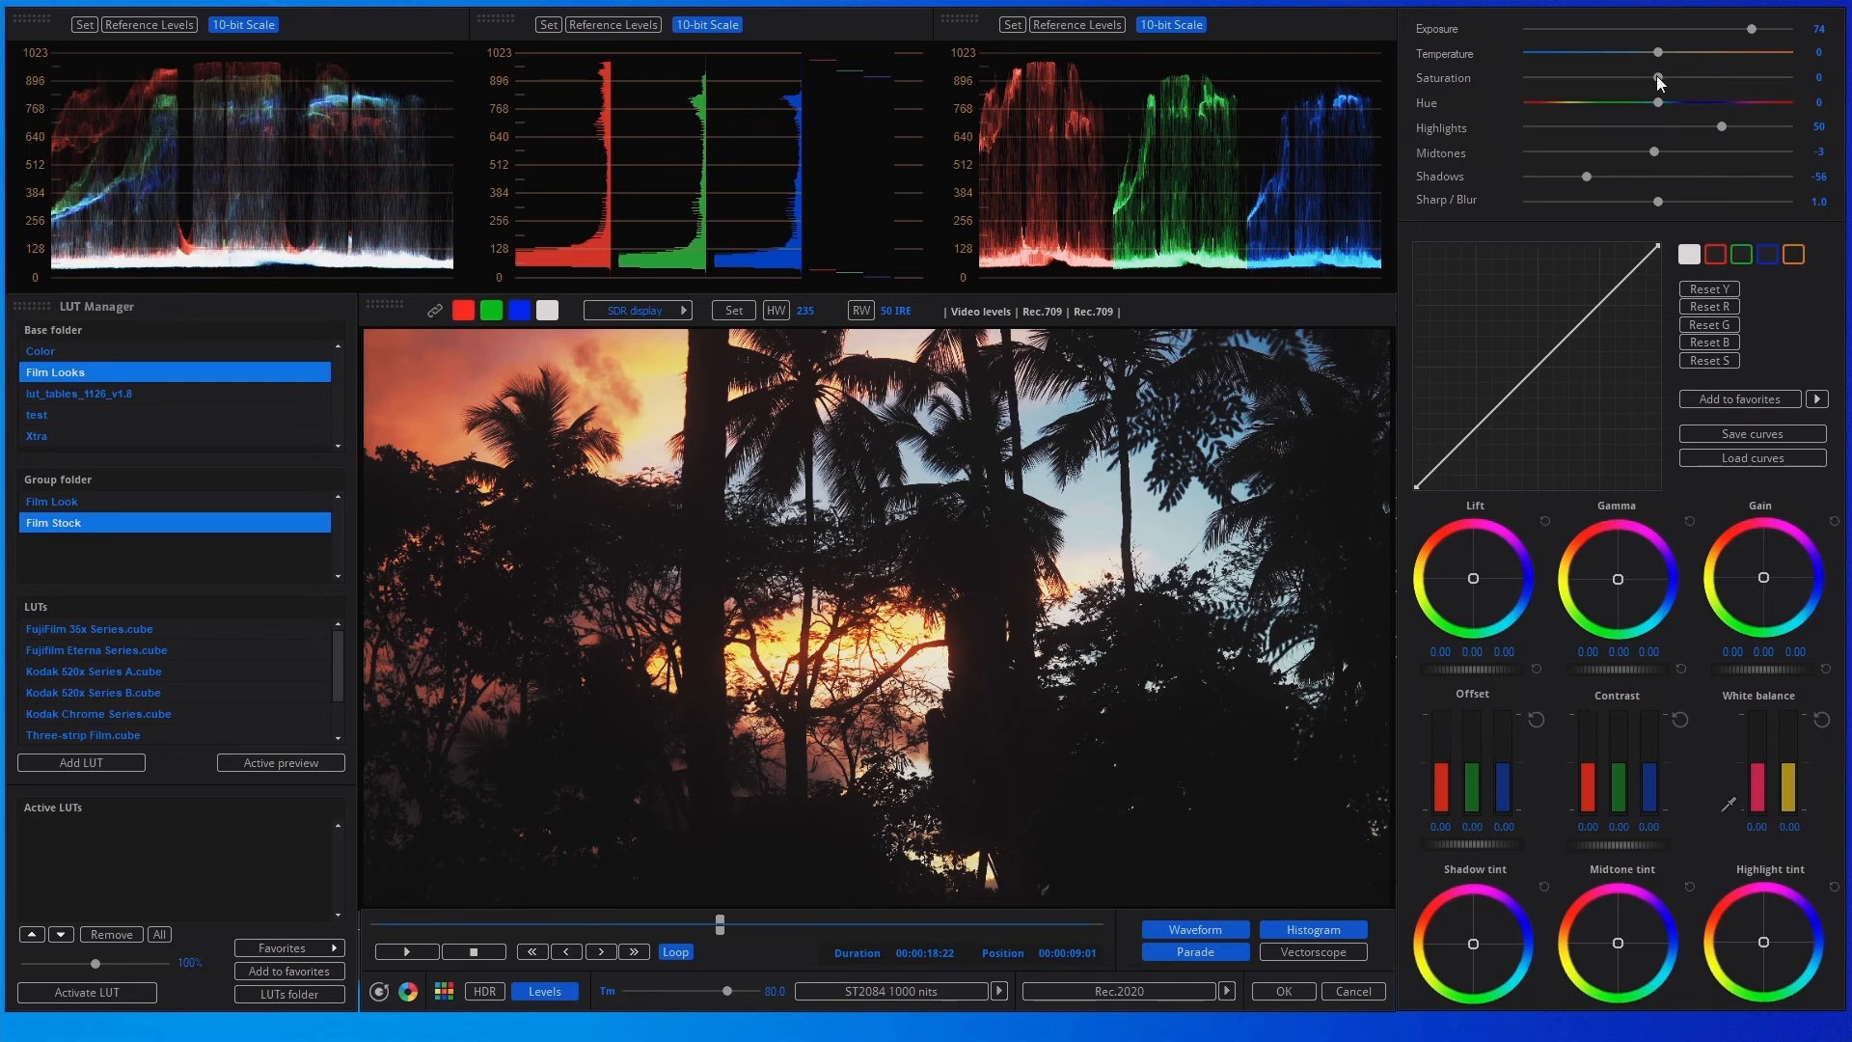
pyautogui.moveTo(1657, 75)
pyautogui.mouseDown()
pyautogui.moveTo(1744, 73)
pyautogui.moveTo(1687, 77)
pyautogui.mouseUp()
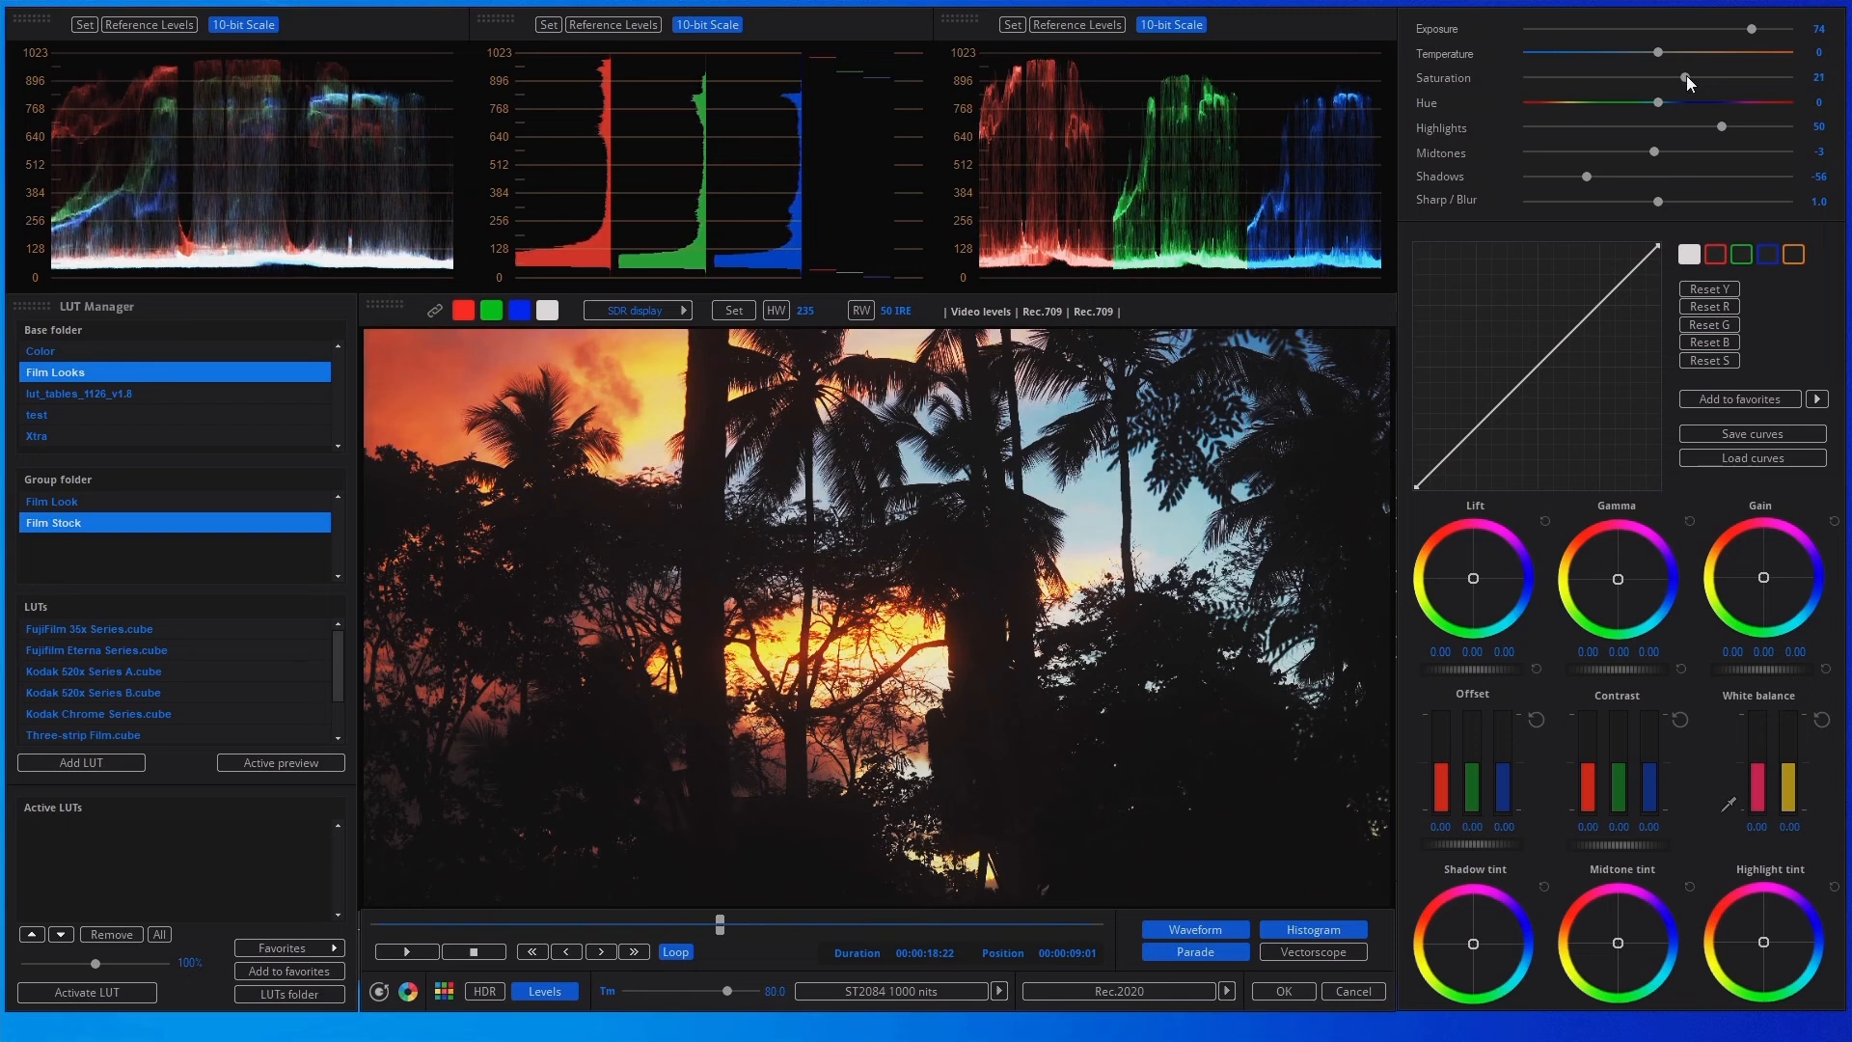
# Step: Tint the Gamma wheel toward orange with 0.36 red and -0.30 blue, and play the graded clip
pyautogui.moveTo(1623, 580); pyautogui.dragTo(1590, 558)
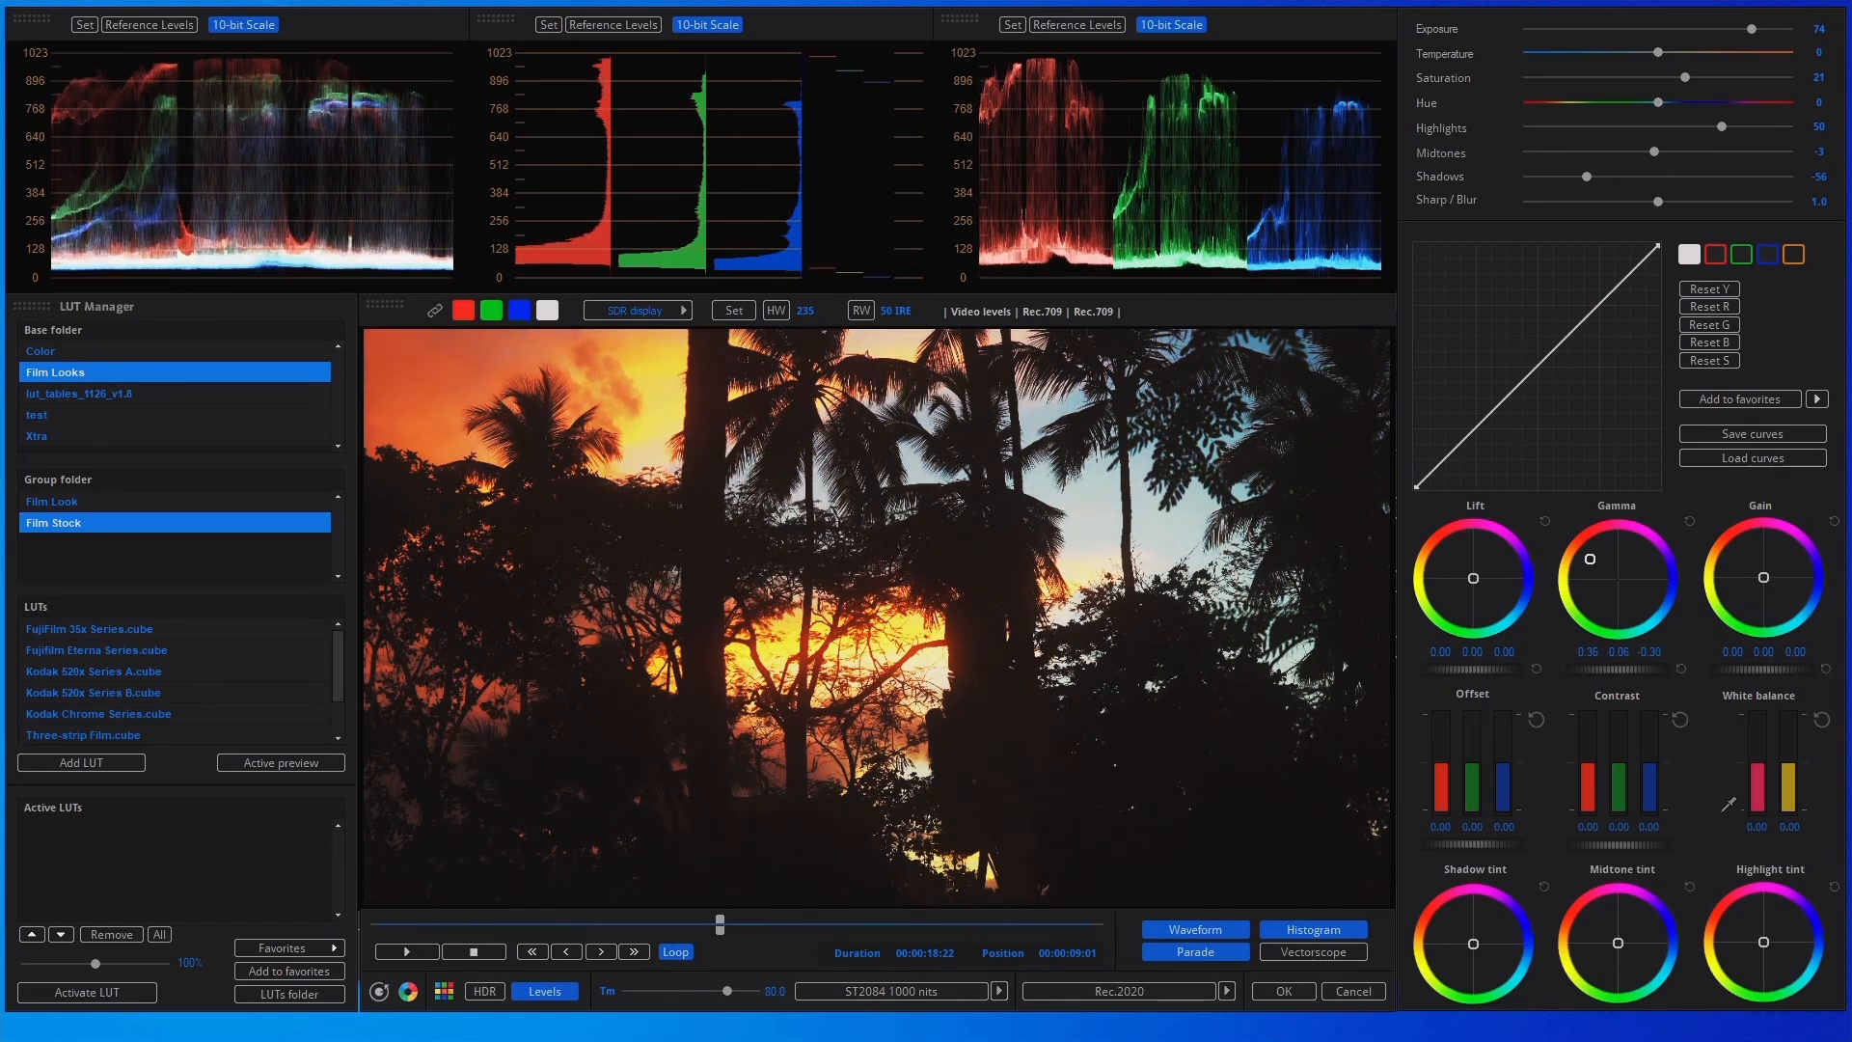
pyautogui.click(407, 953)
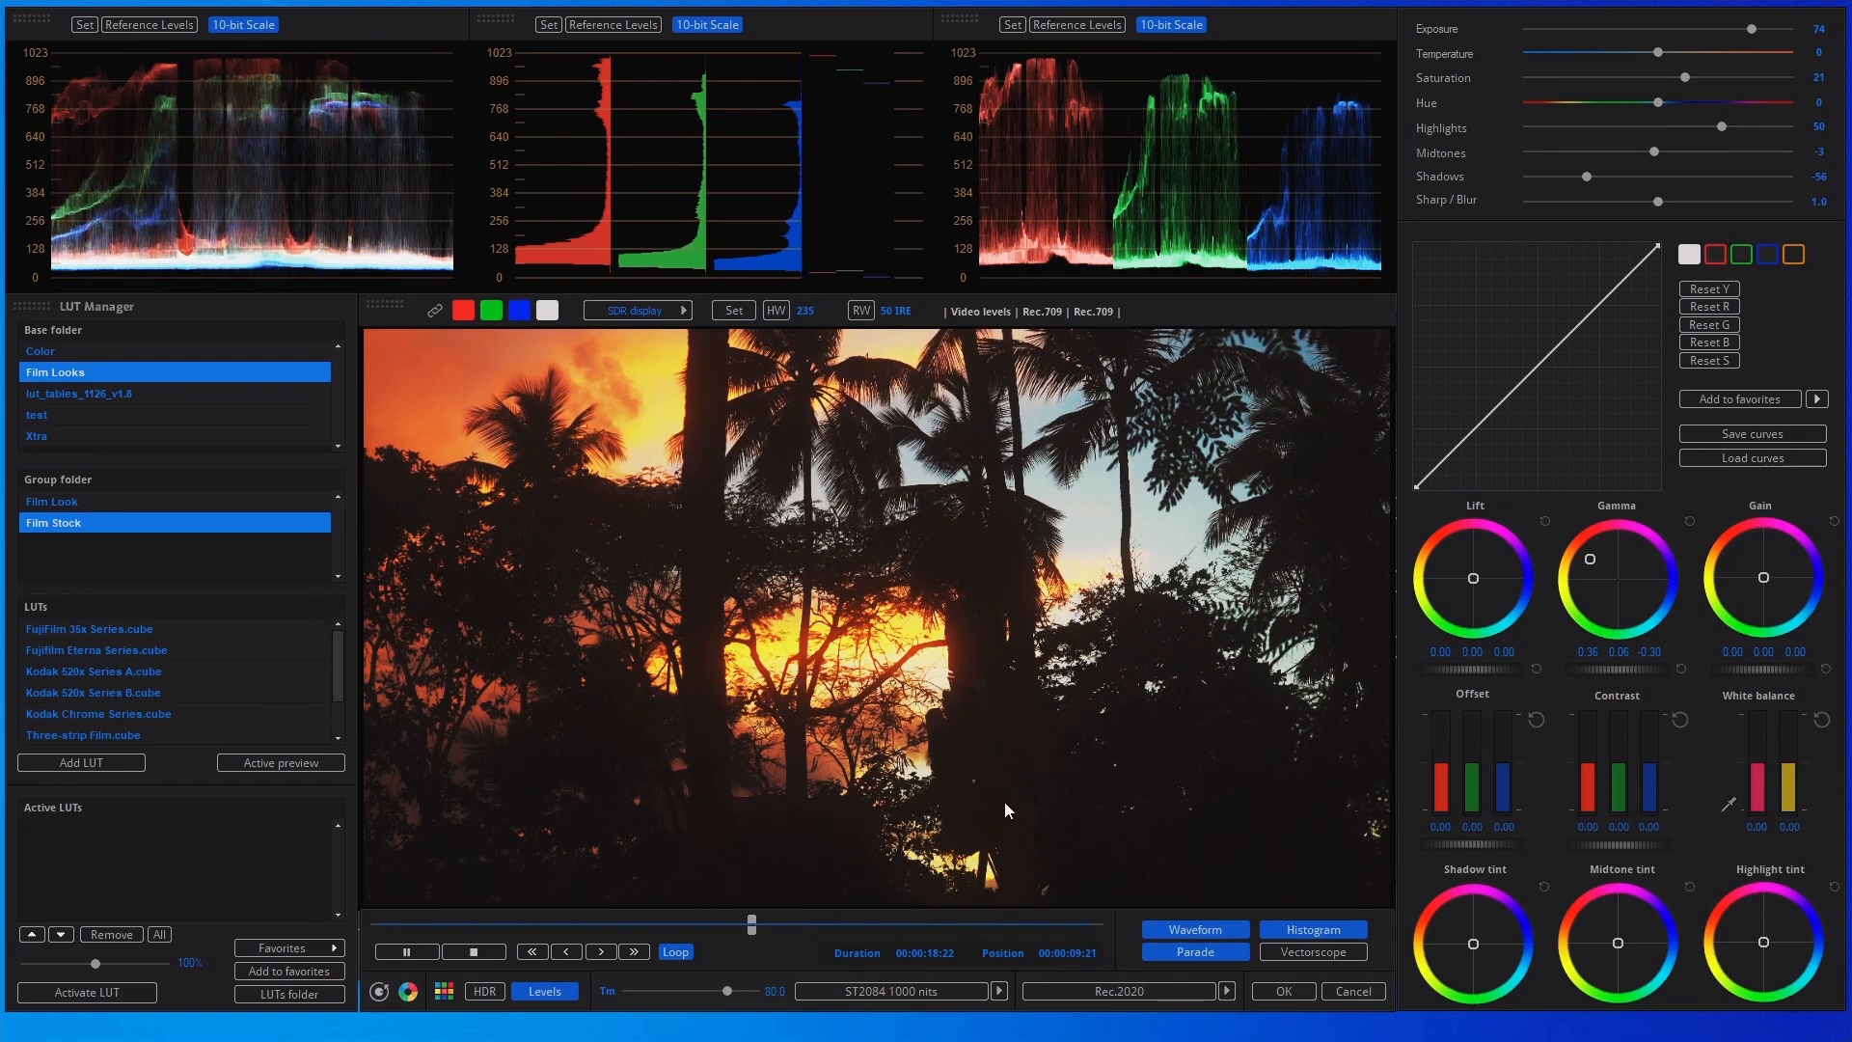